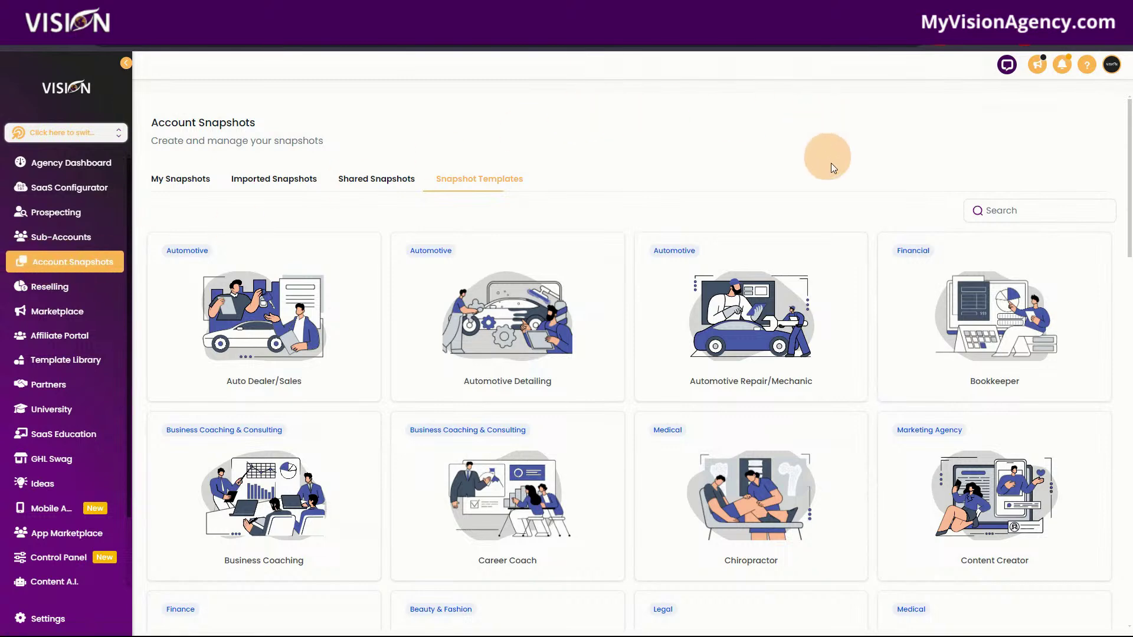
Scroll the MyVisionAgency.com homepage past features, coaching and reviews to the four-plan pricing section.
scroll(859, 198, "down", 8)
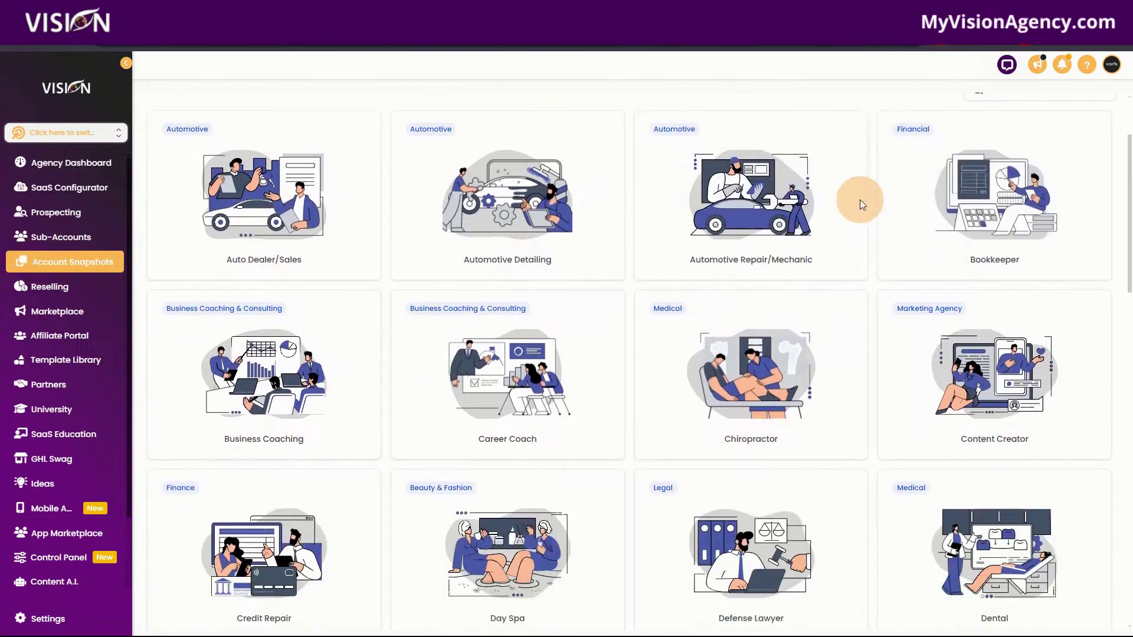
scroll(866, 350, "down", 5)
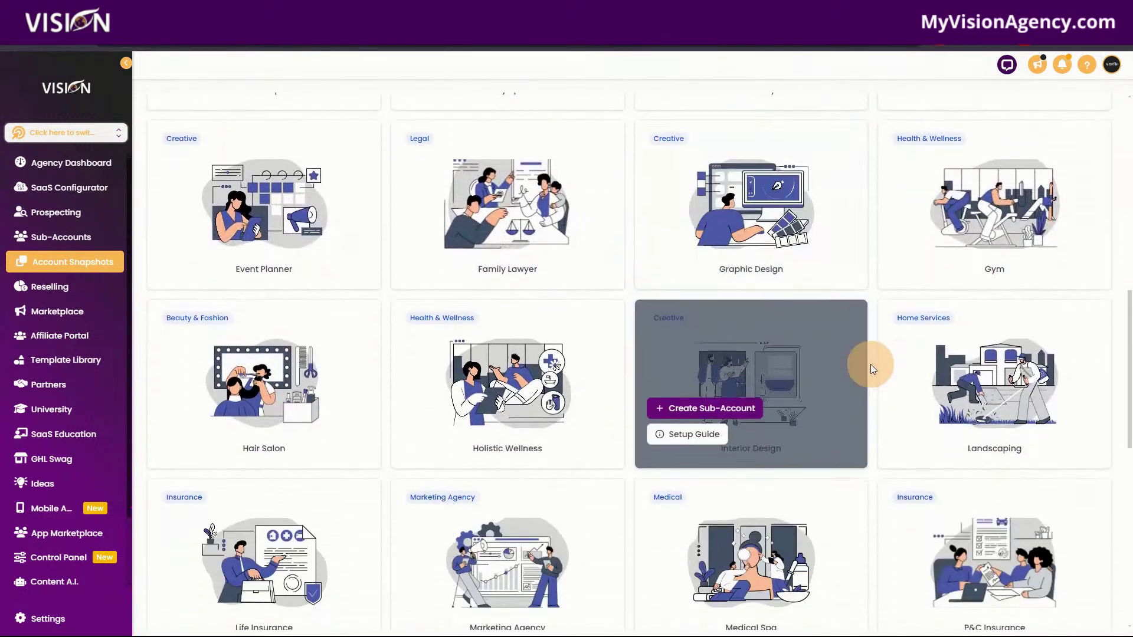
scroll(872, 371, "down", 2)
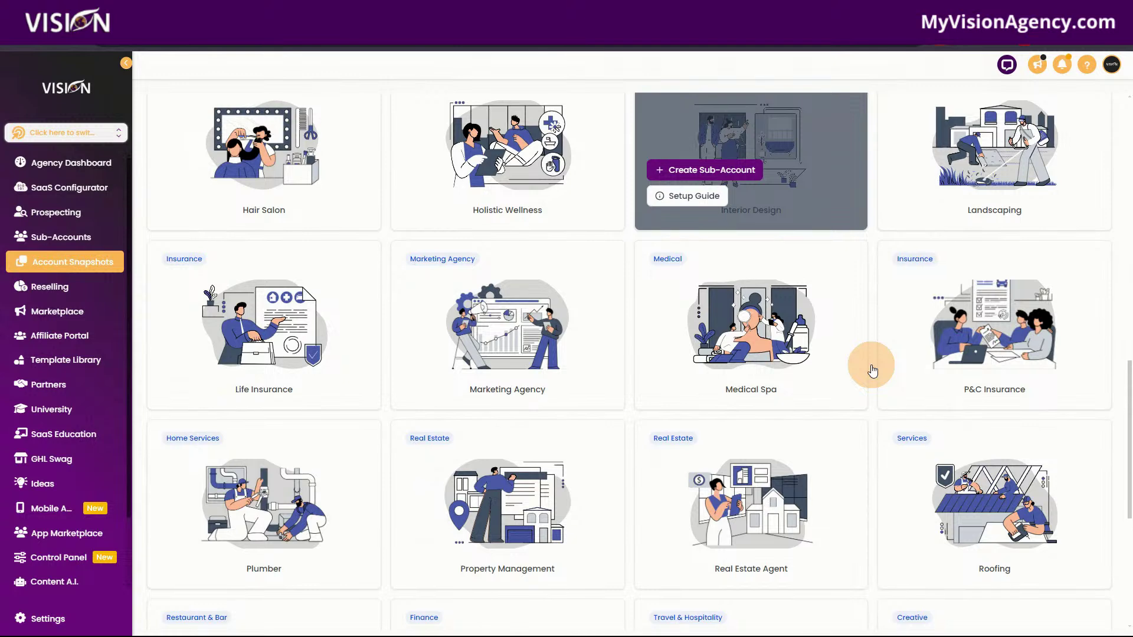
scroll(872, 370, "down", 2)
scroll(871, 371, "down", 1)
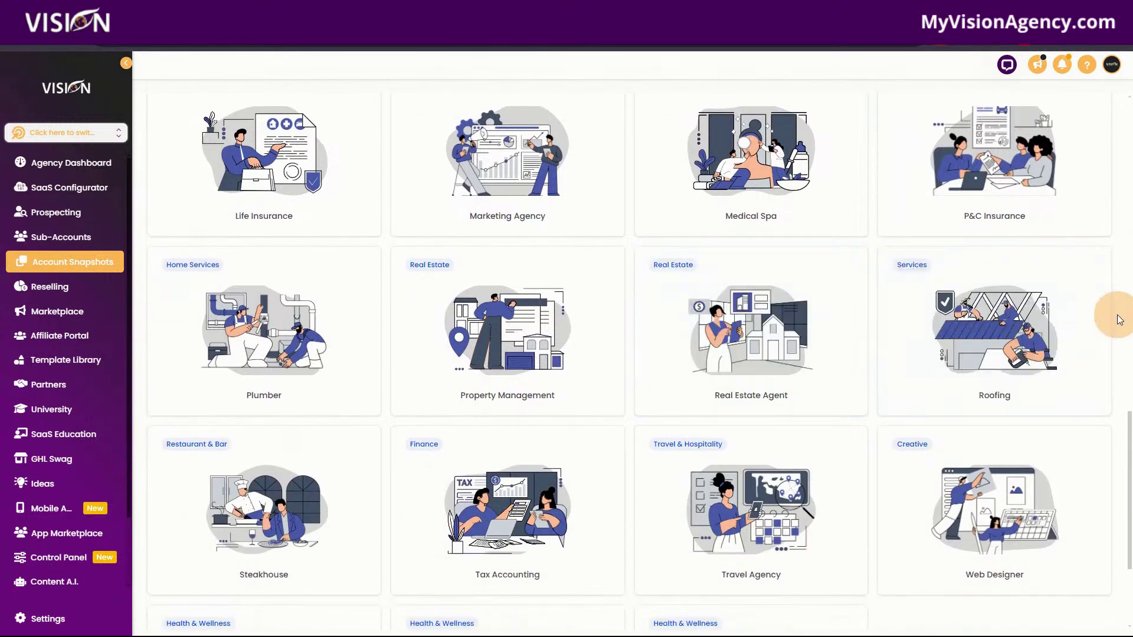
scroll(1119, 319, "down", 2)
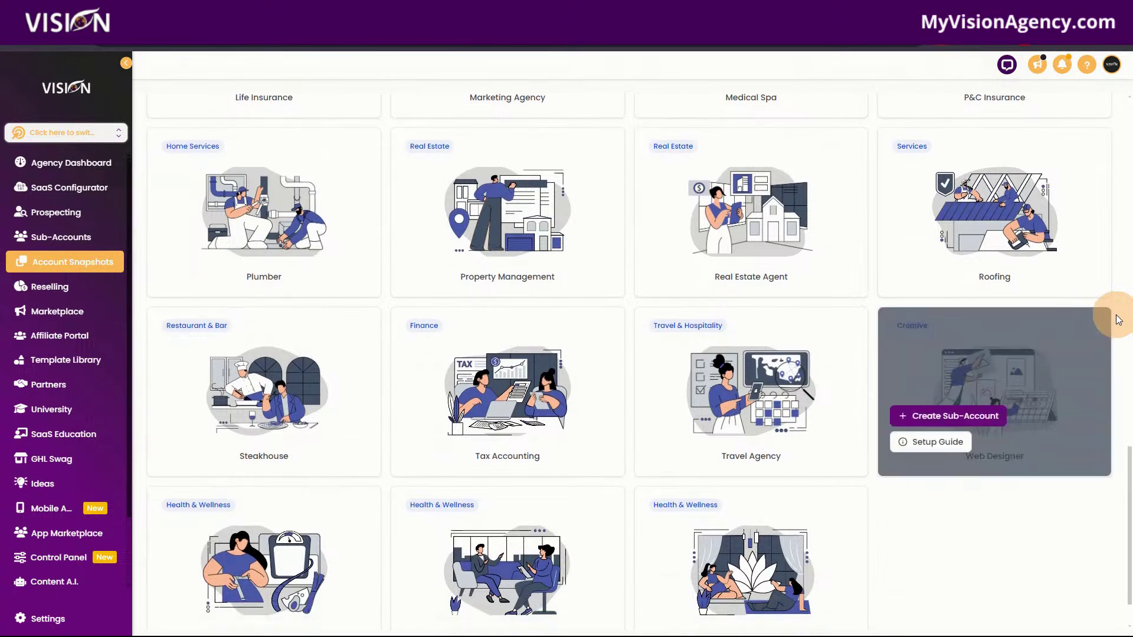
scroll(1109, 315, "down", 1)
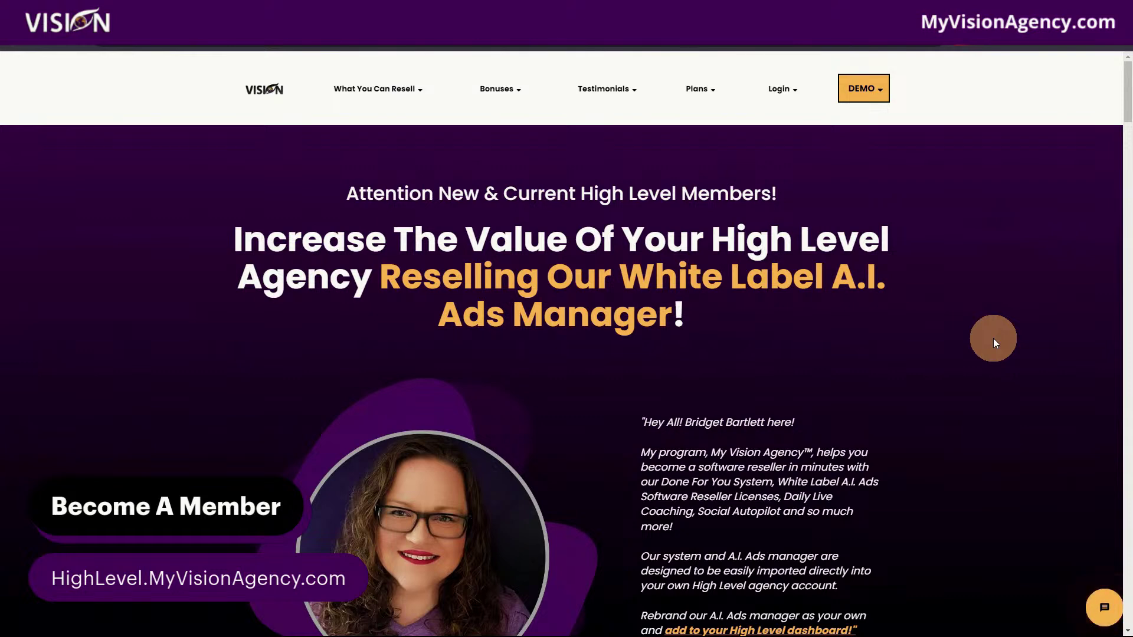
scroll(993, 339, "down", 1)
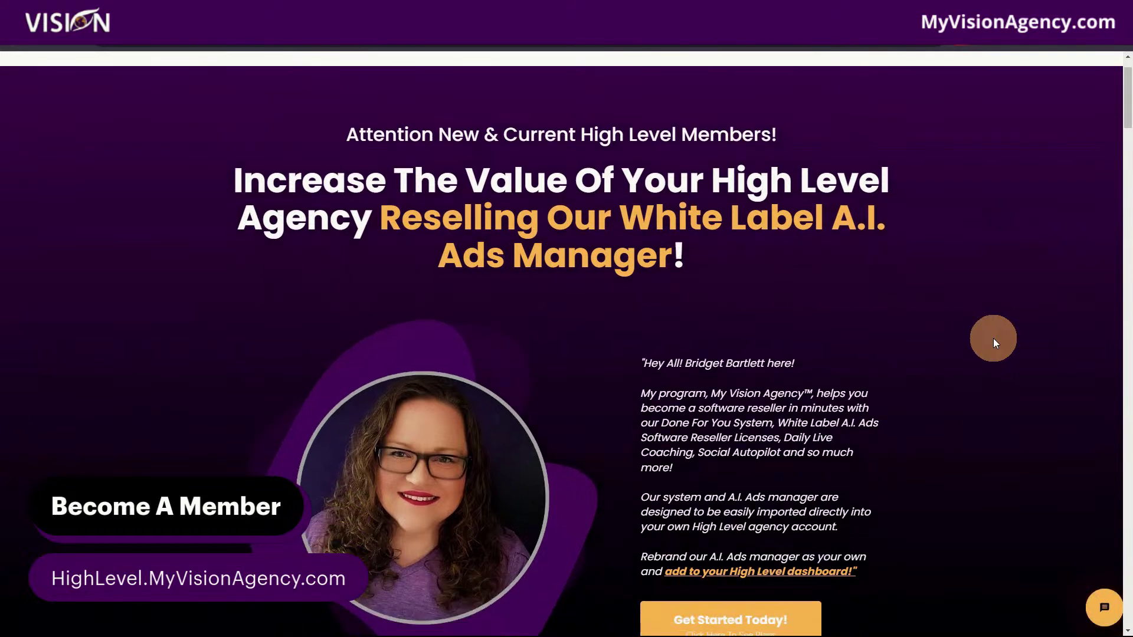
scroll(992, 338, "down", 3)
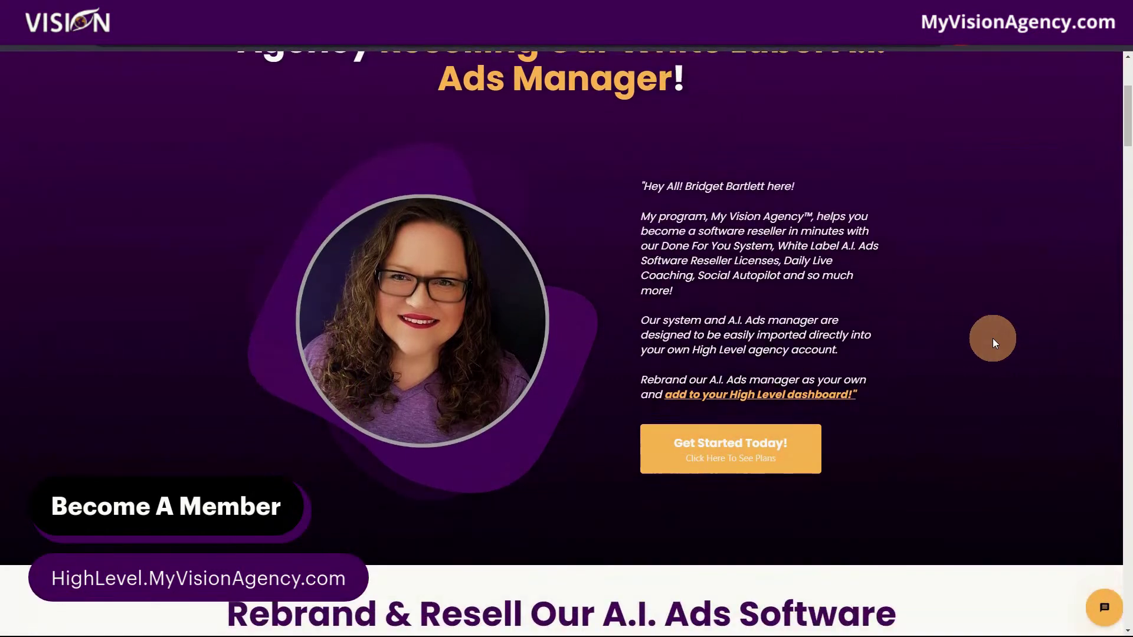
scroll(992, 338, "down", 2)
scroll(992, 338, "down", 3)
scroll(992, 338, "down", 3)
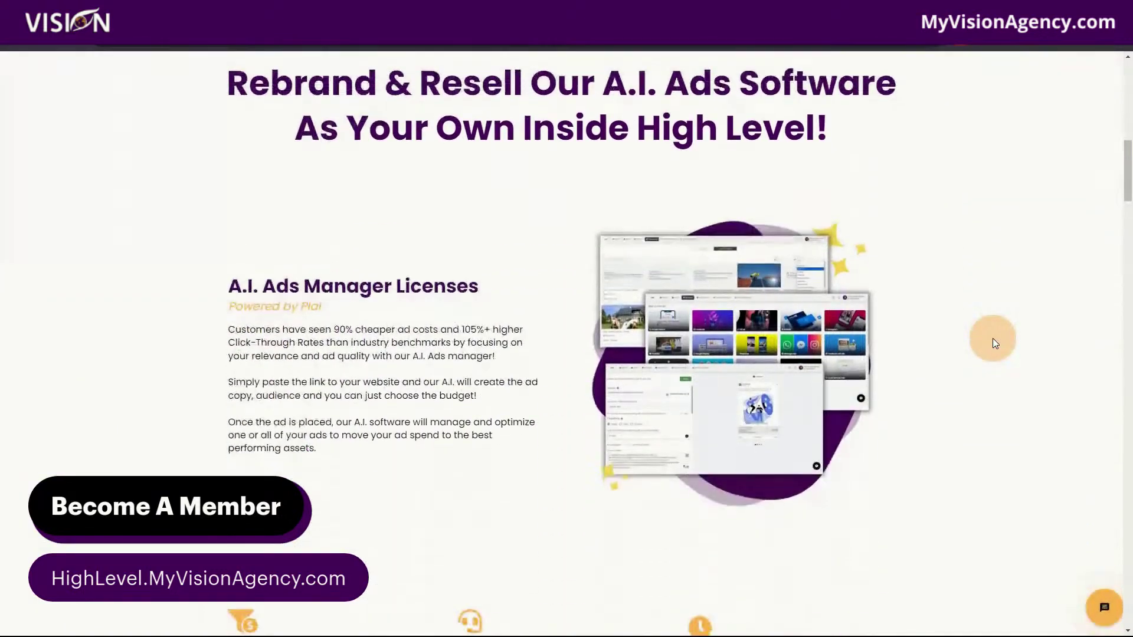
scroll(1000, 386, "down", 1)
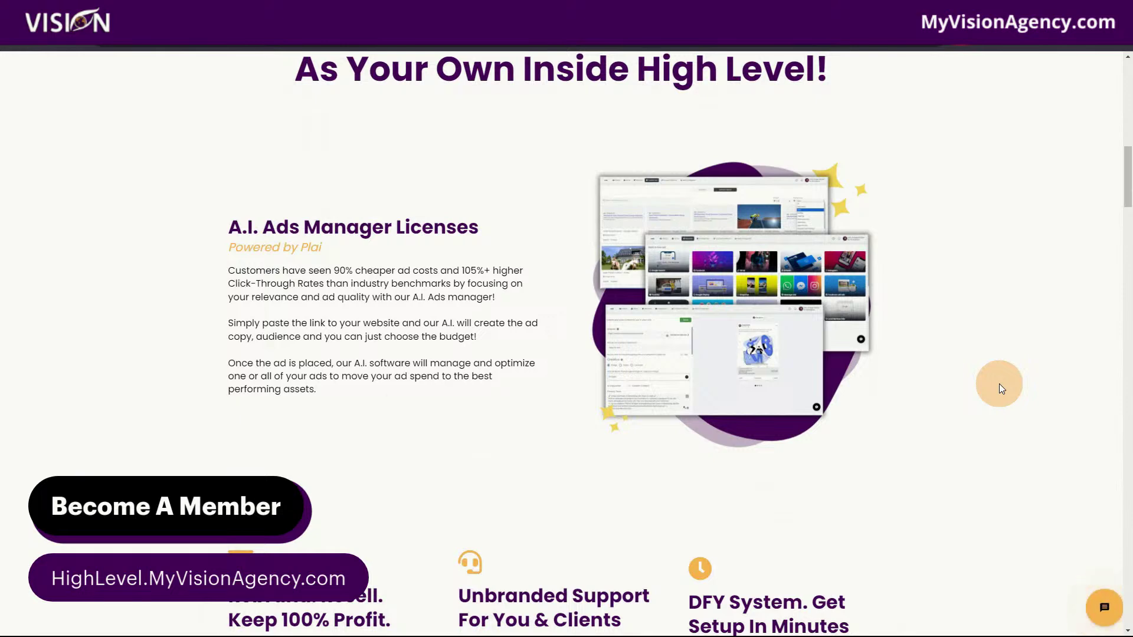
scroll(1000, 386, "down", 3)
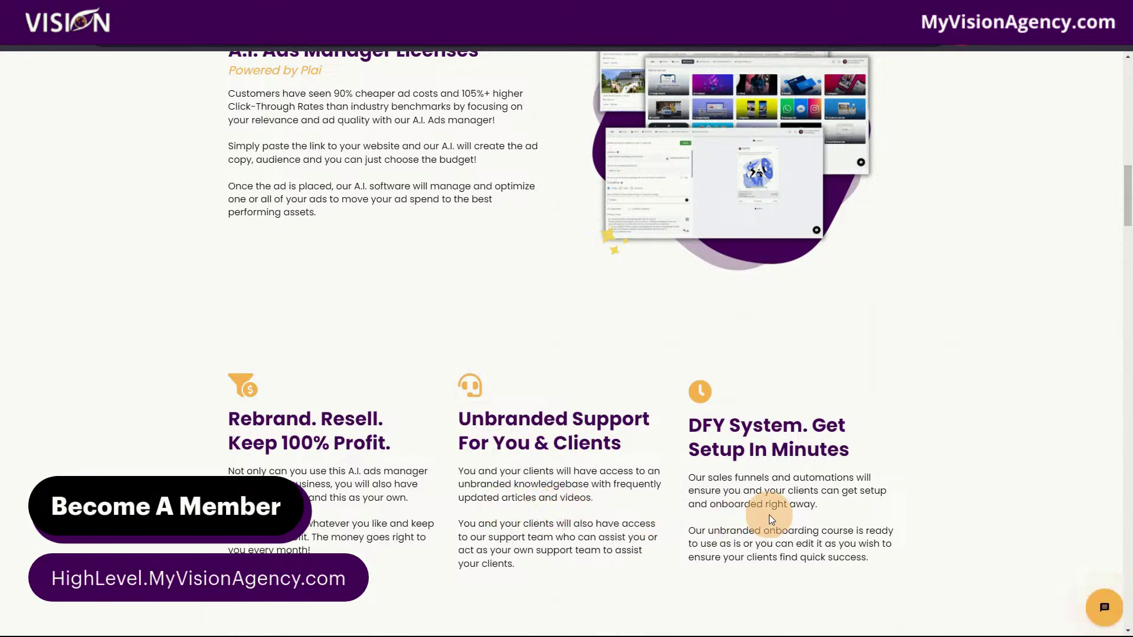
scroll(767, 507, "down", 2)
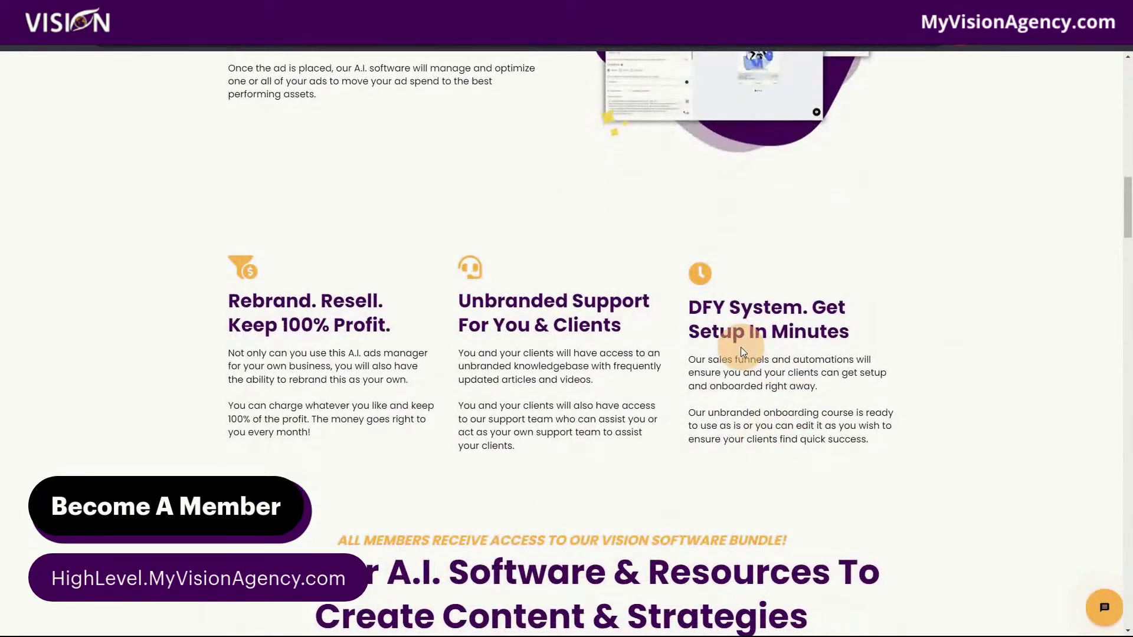
scroll(928, 477, "down", 7)
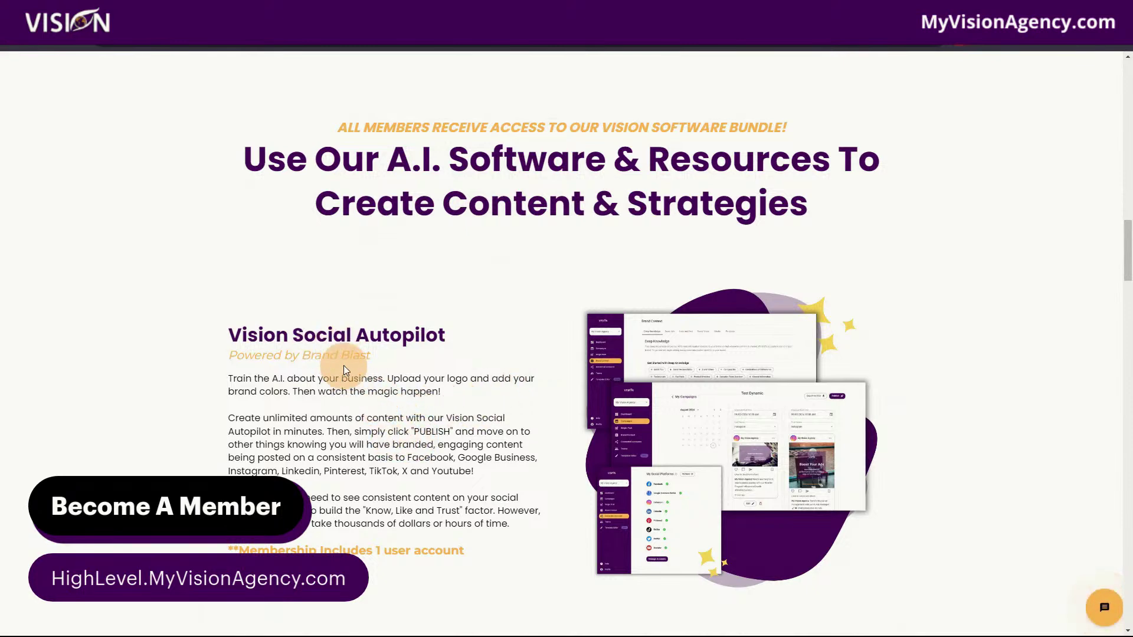
scroll(506, 455, "down", 2)
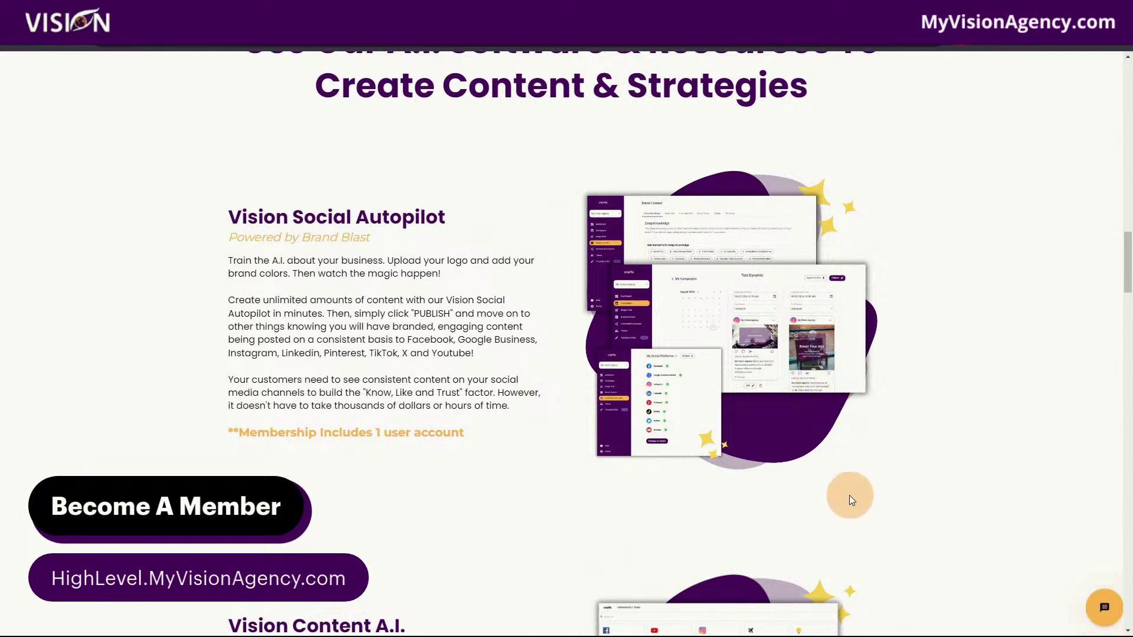
scroll(809, 440, "down", 6)
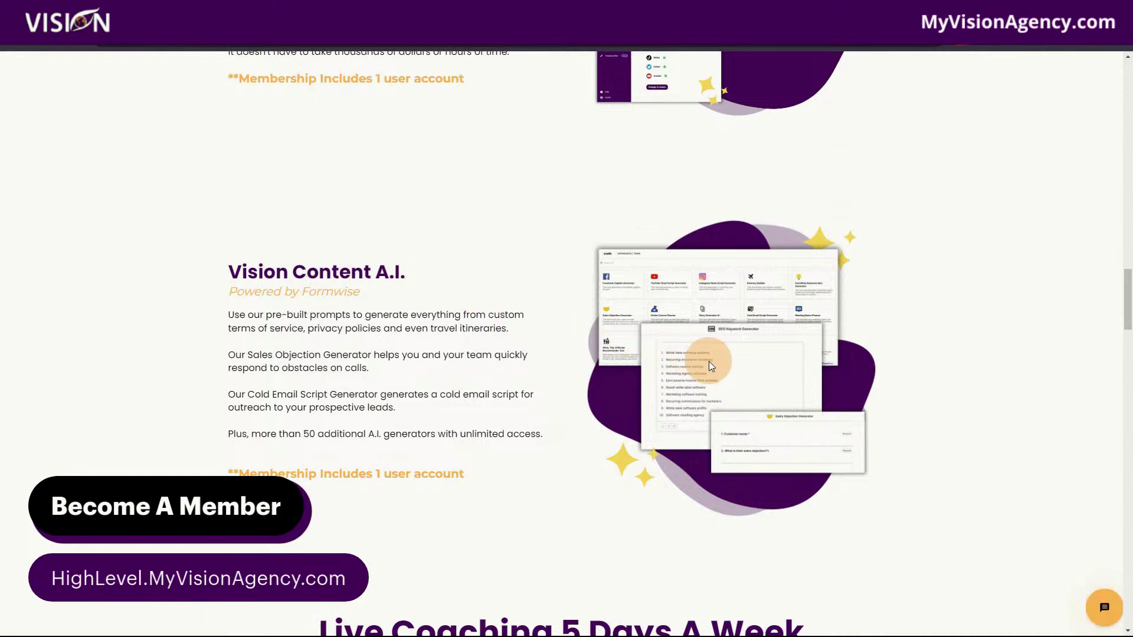
scroll(614, 434, "down", 1)
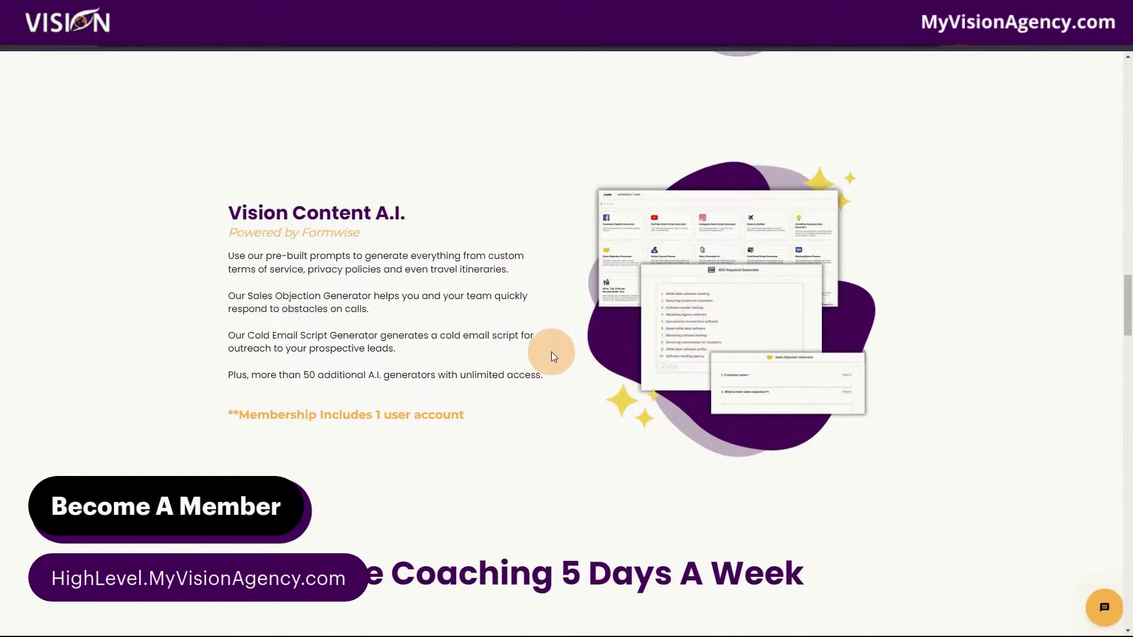
scroll(944, 448, "down", 4)
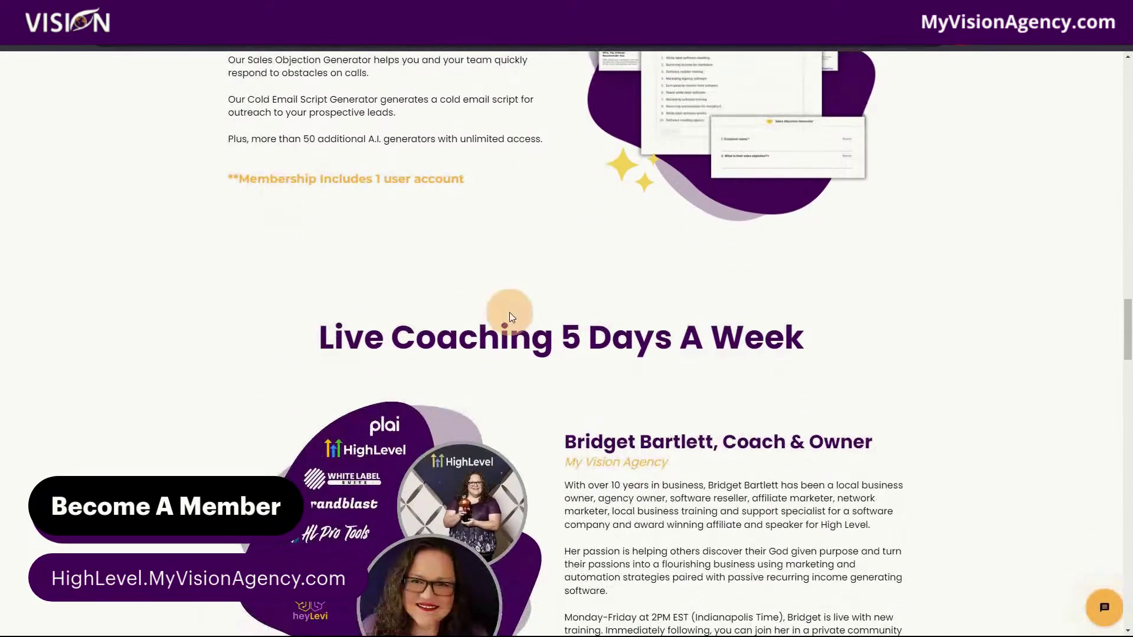
scroll(1025, 377, "down", 3)
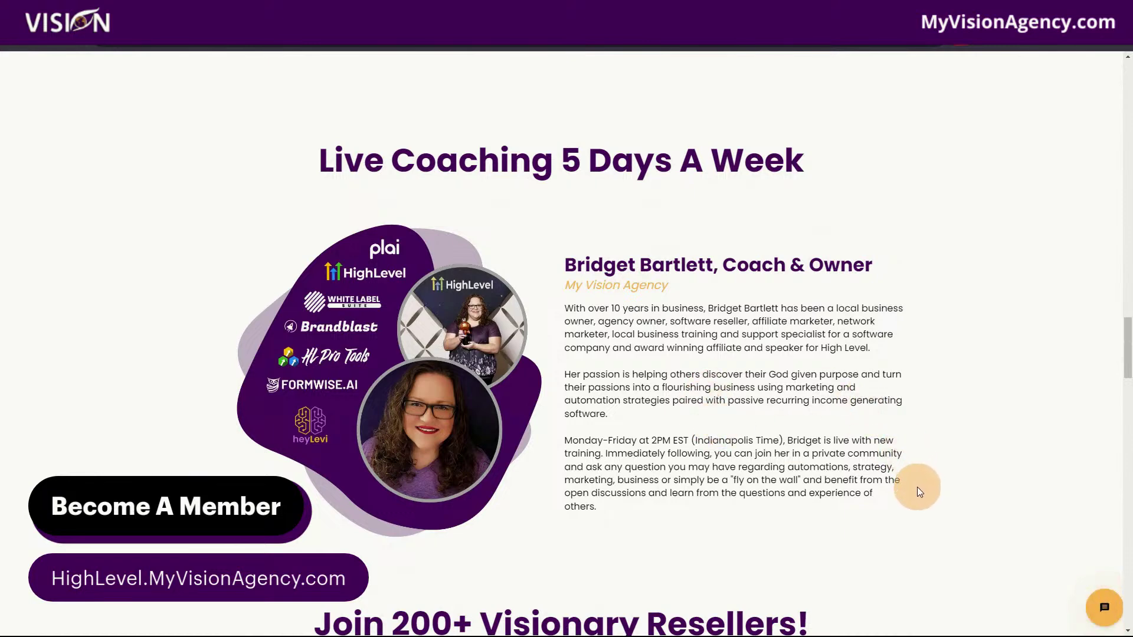
scroll(917, 491, "down", 8)
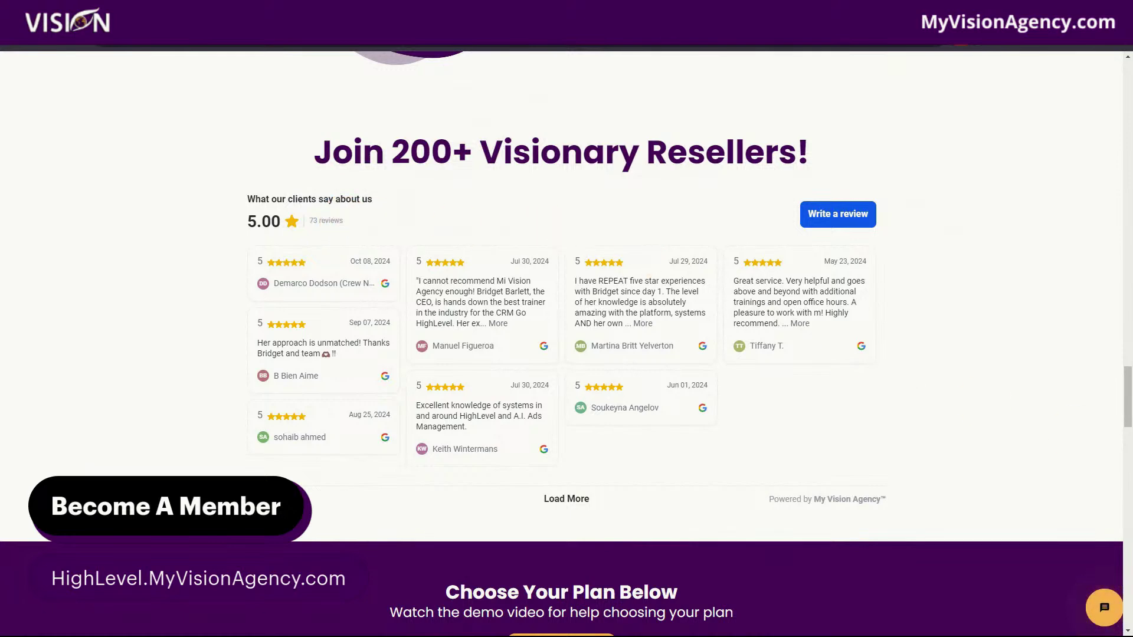
scroll(1048, 456, "down", 8)
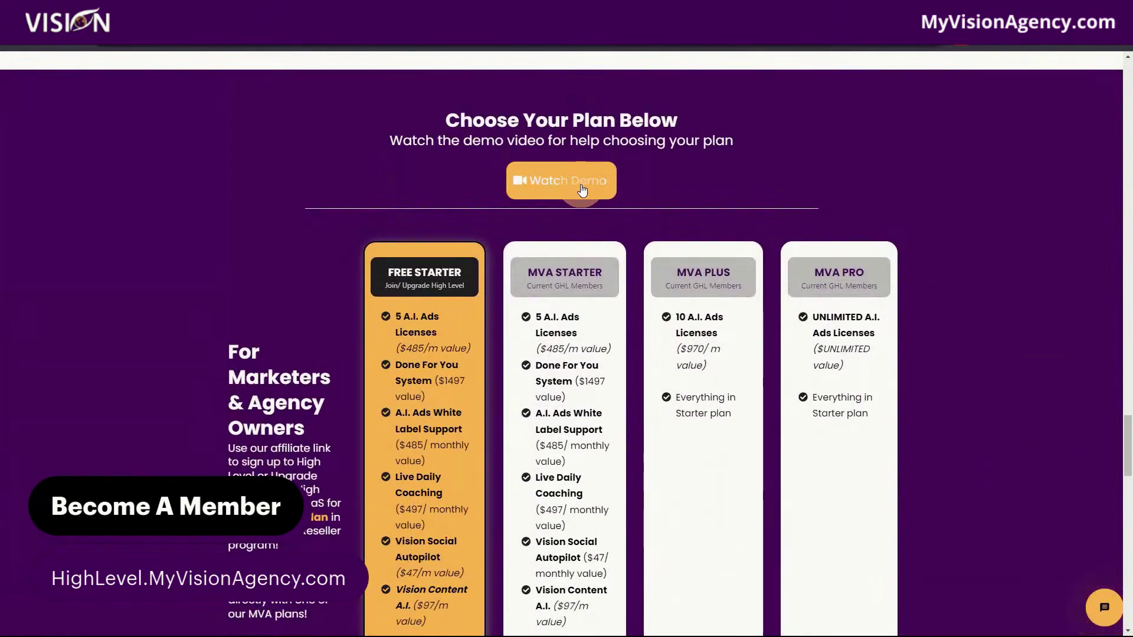
scroll(1011, 418, "down", 2)
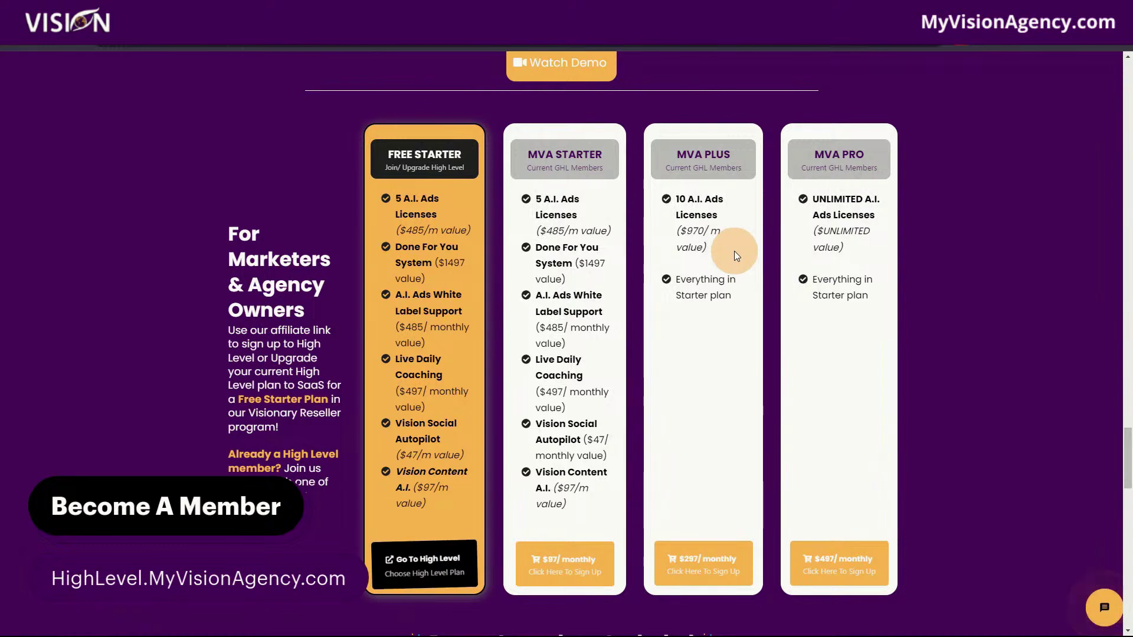
scroll(879, 291, "down", 3)
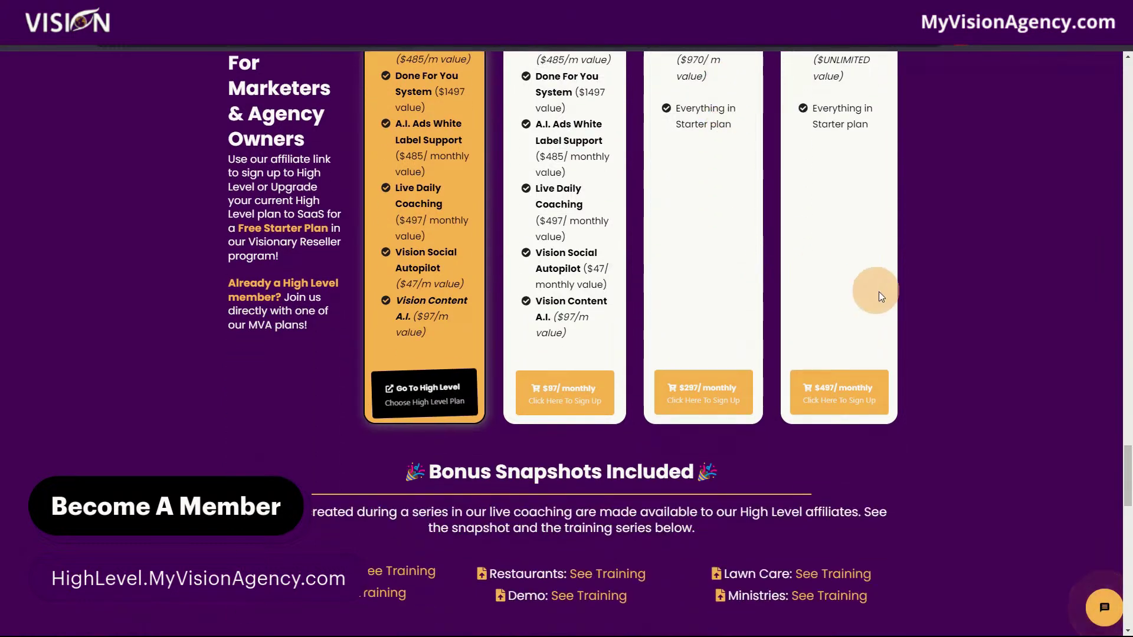
scroll(1006, 356, "down", 3)
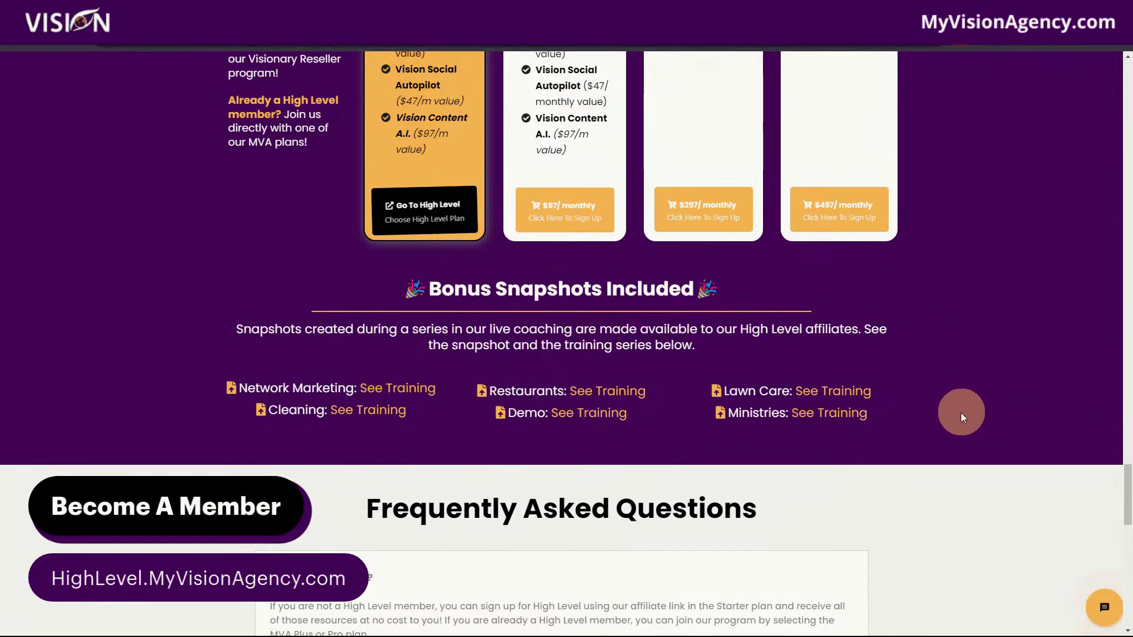
scroll(957, 419, "up", 6)
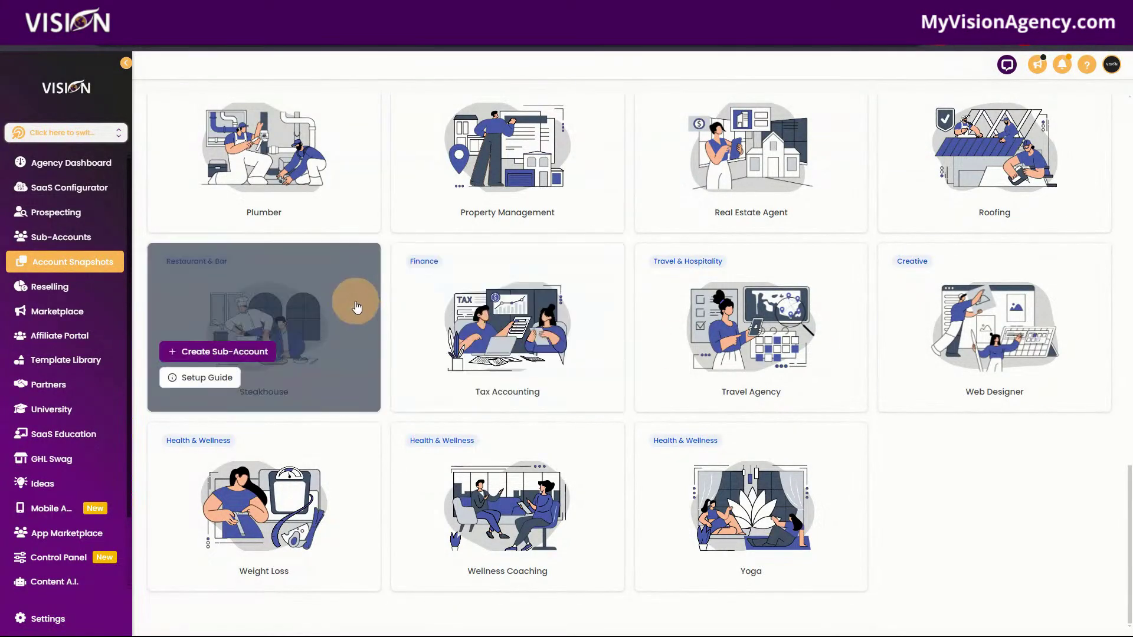
Scroll back up the Account Snapshots library to browse the industry snapshot cards.
scroll(986, 543, "up", 10)
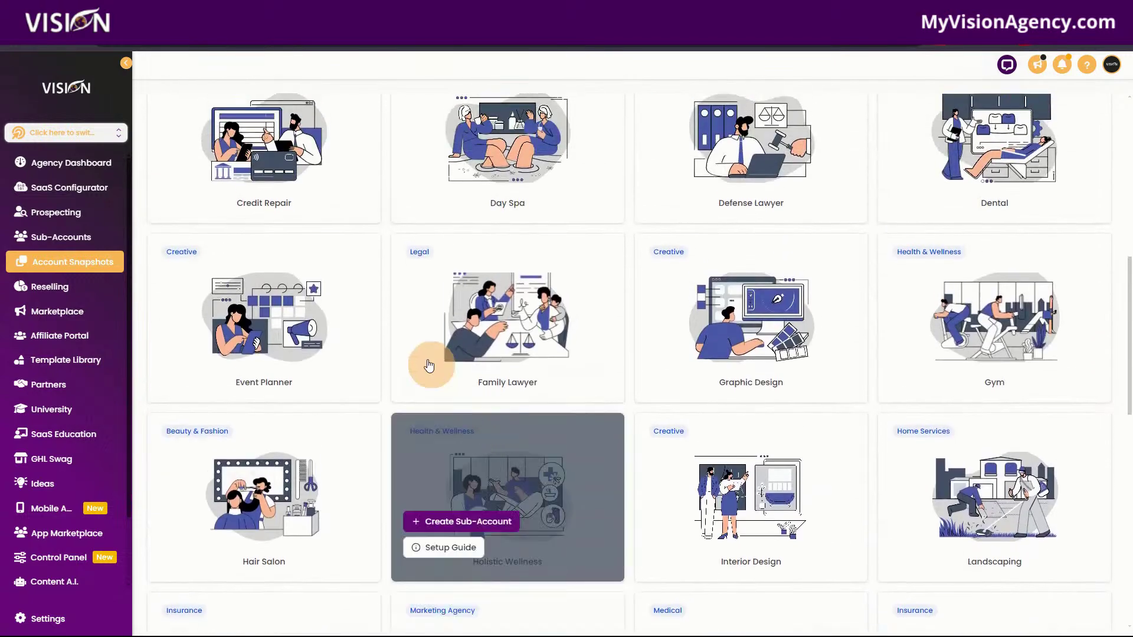
scroll(482, 377, "up", 6)
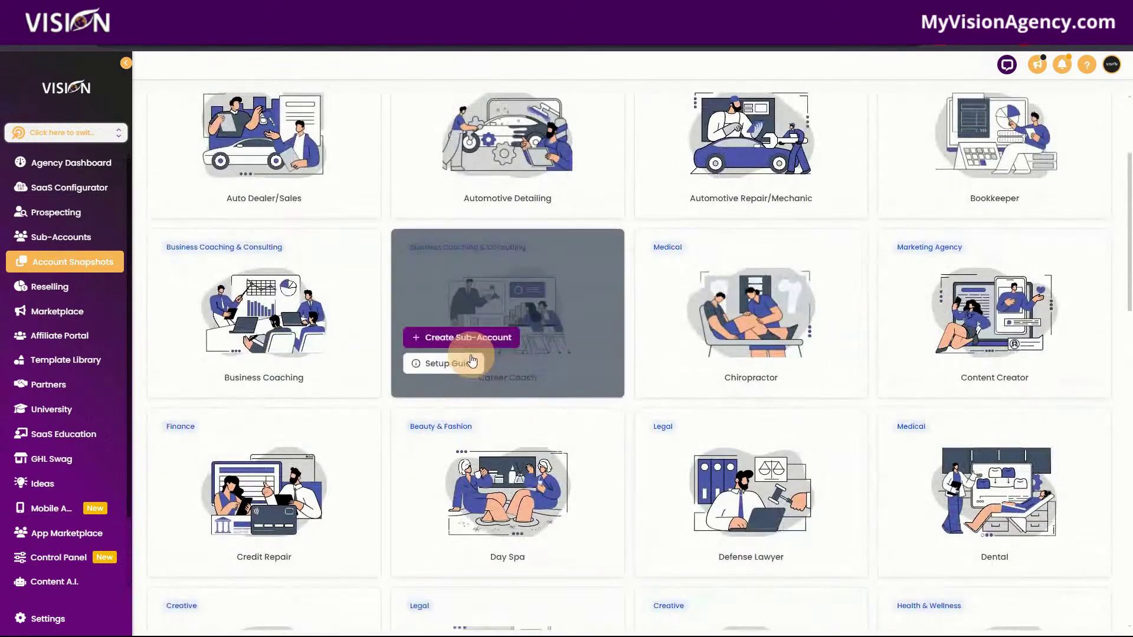
scroll(471, 357, "up", 3)
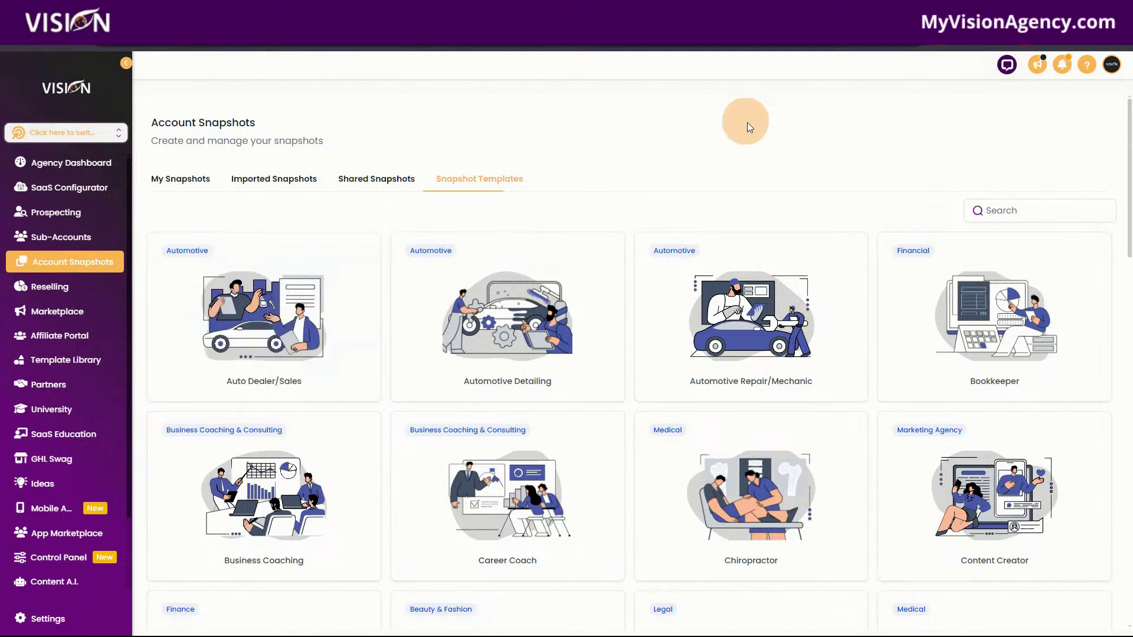
mouse_move(286, 361)
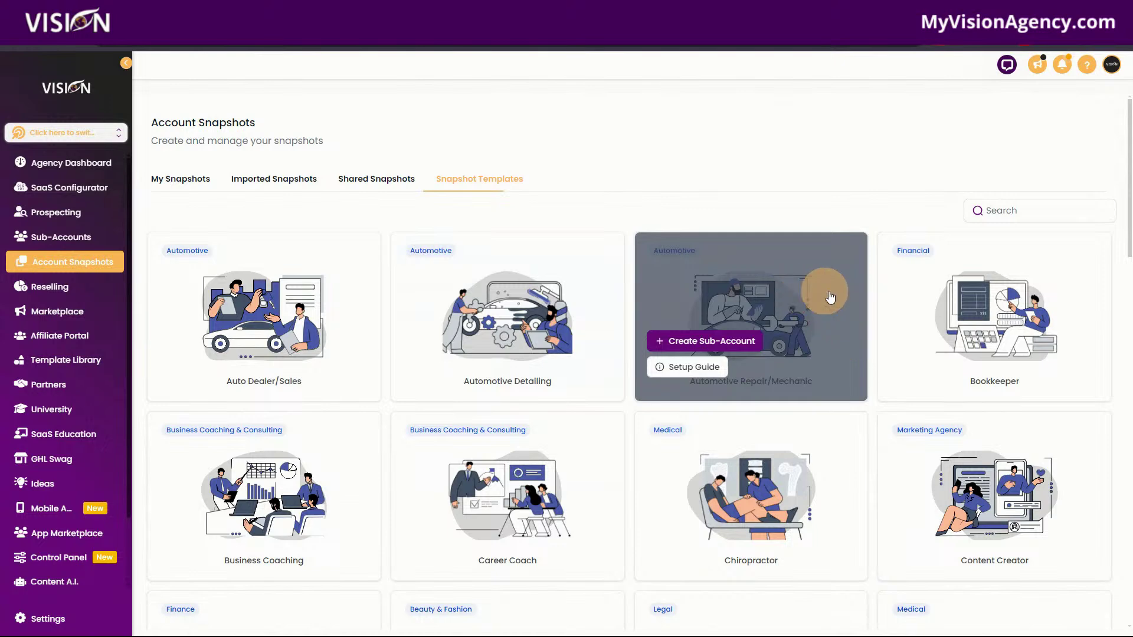
Scroll down to the Weight Loss snapshot card and open its Setup Guide.
scroll(384, 534, "down", 4)
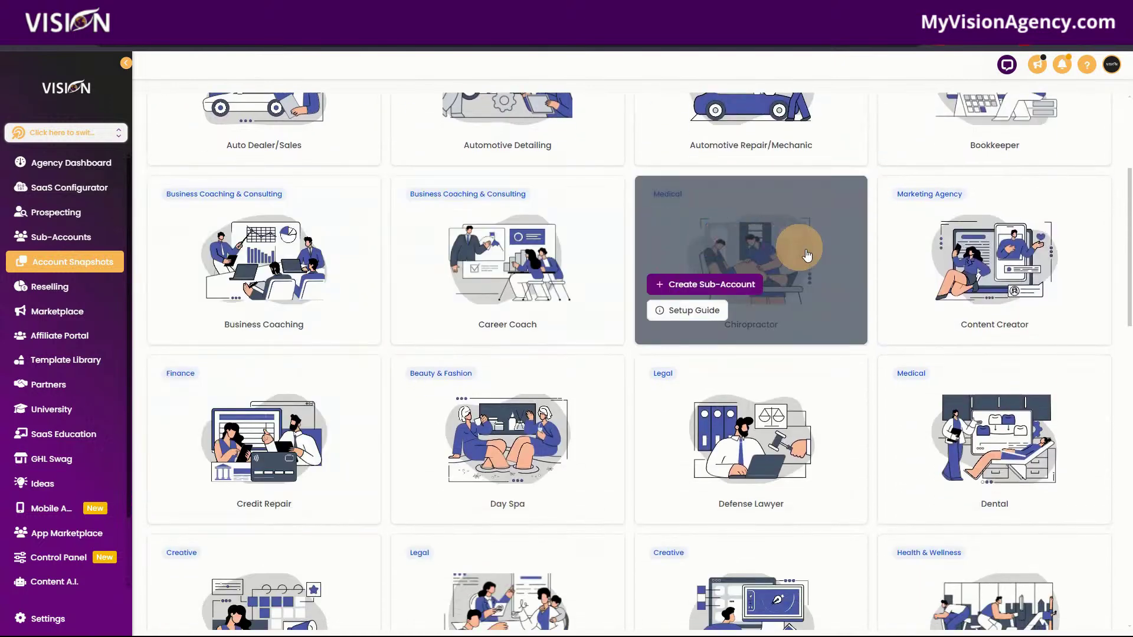
scroll(307, 440, "down", 4)
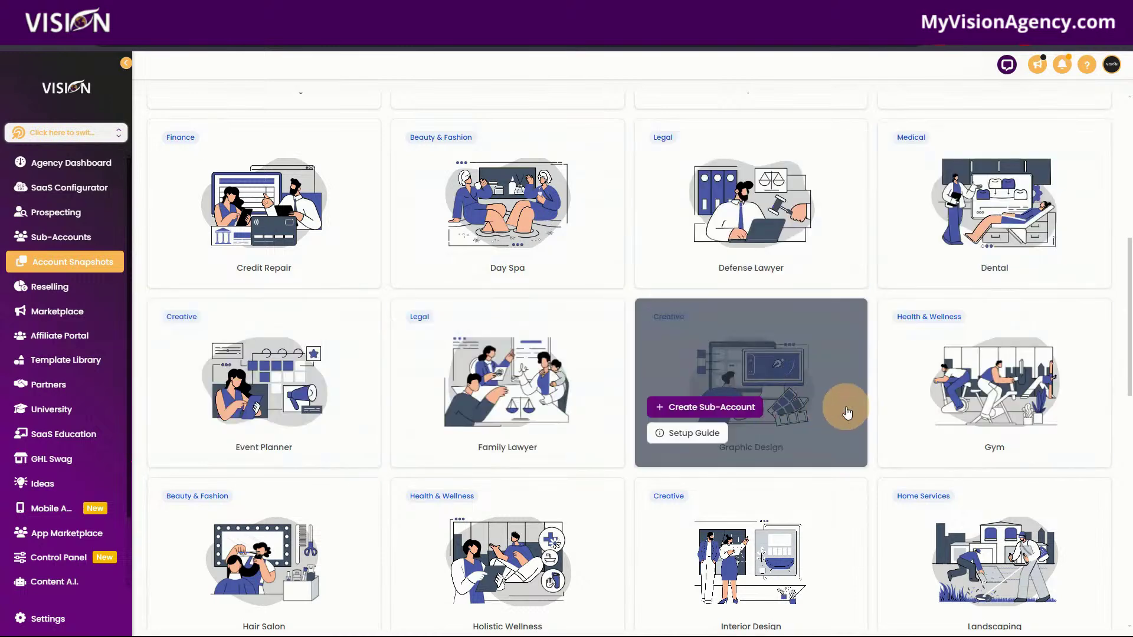
scroll(814, 401, "down", 3)
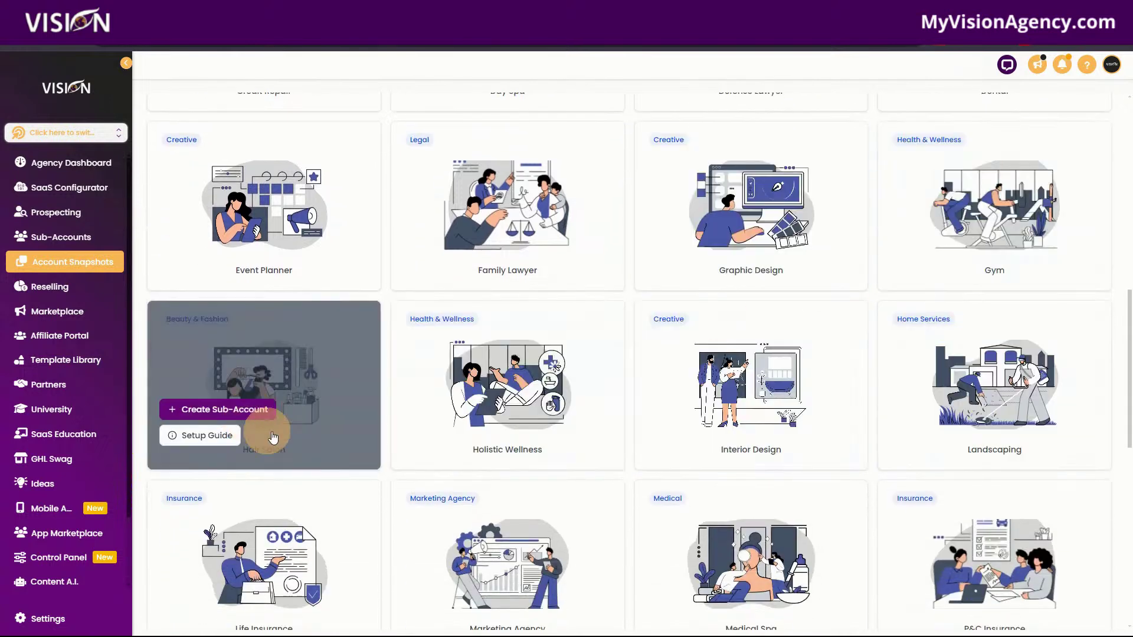
scroll(567, 413, "down", 2)
scroll(564, 401, "down", 1)
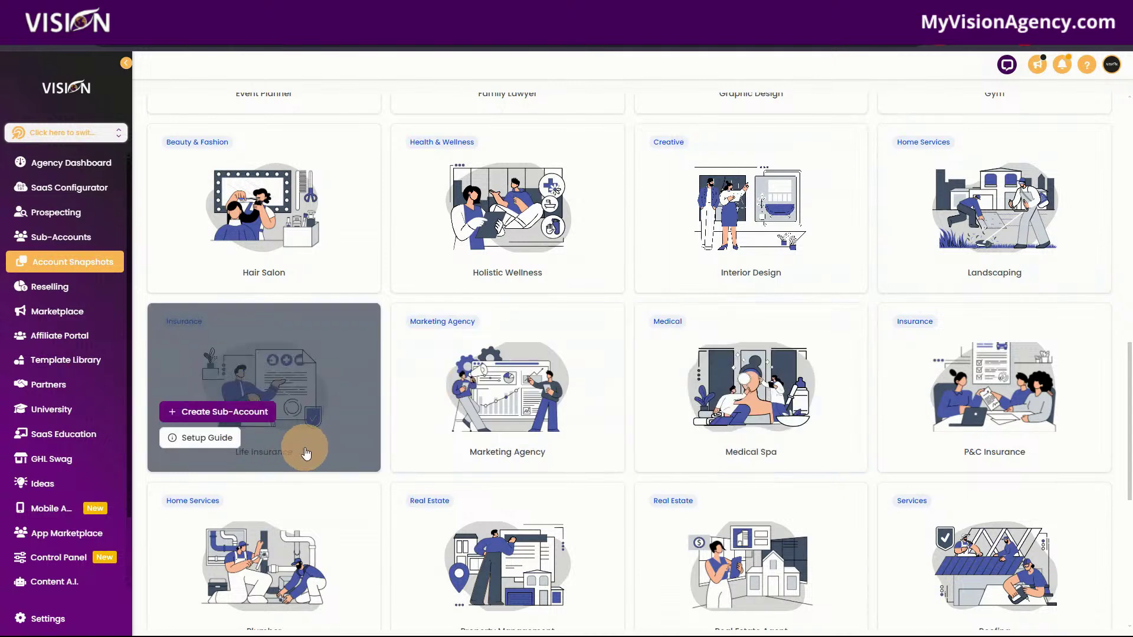
scroll(564, 451, "down", 1)
scroll(564, 450, "down", 2)
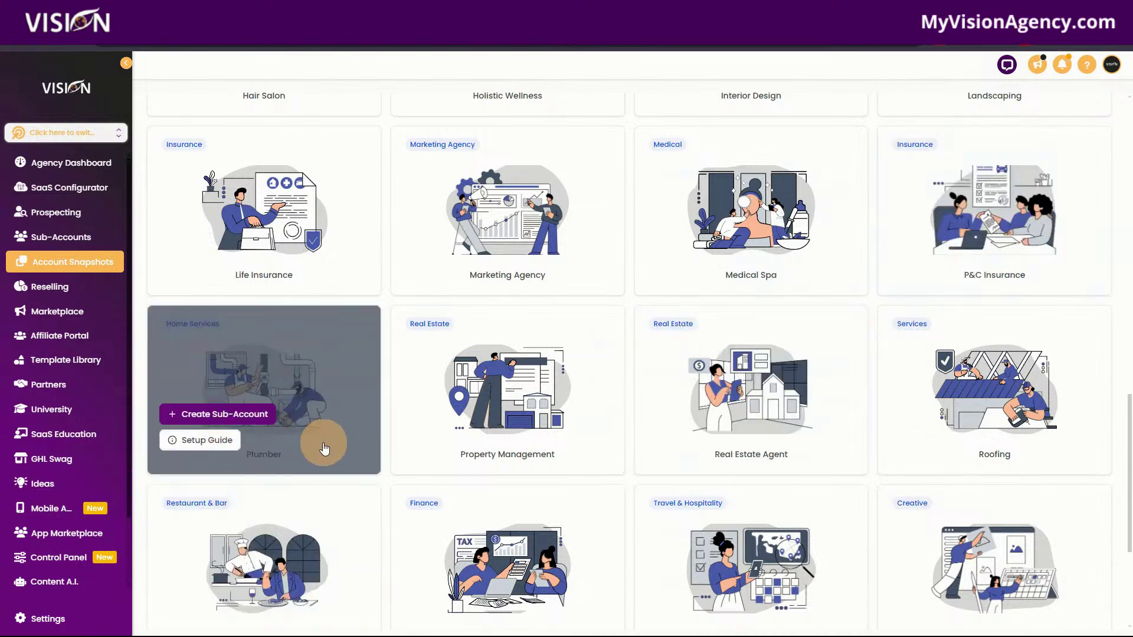
scroll(319, 442, "down", 1)
scroll(317, 438, "down", 2)
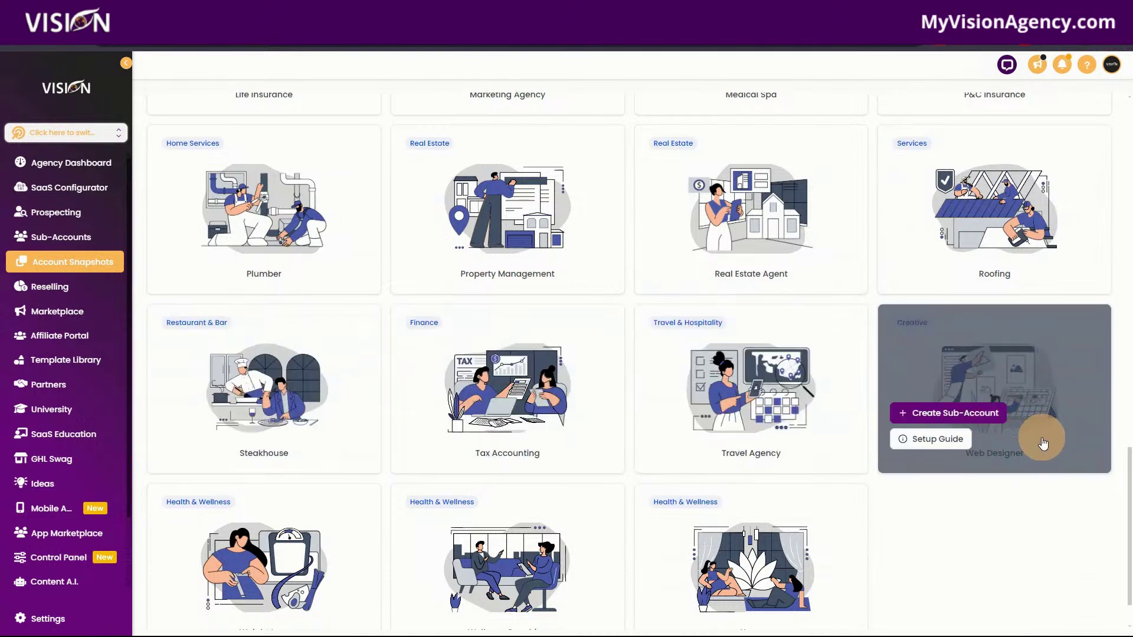
scroll(1039, 440, "down", 1)
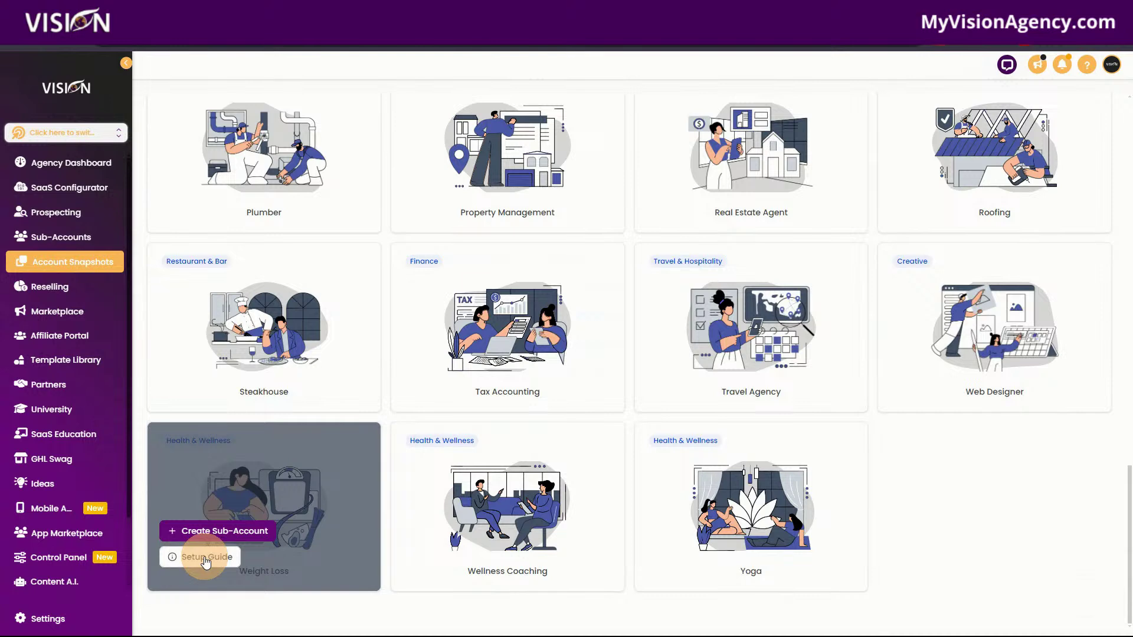
left_click(205, 558)
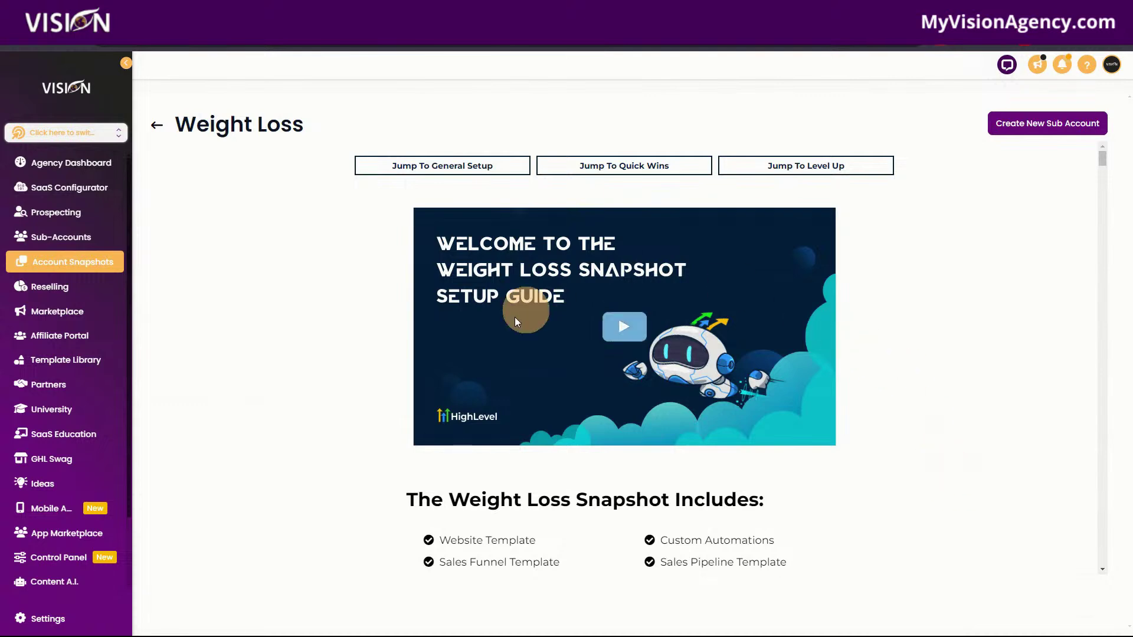
Scroll through the guide's welcome video and list of included templates.
scroll(902, 389, "down", 4)
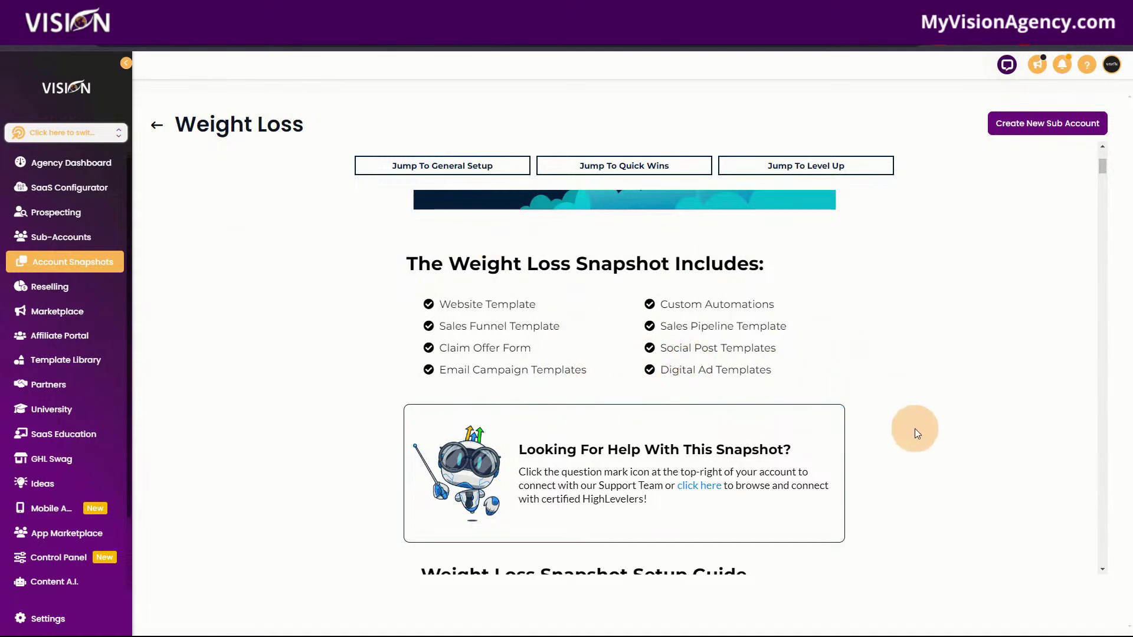
scroll(927, 438, "down", 4)
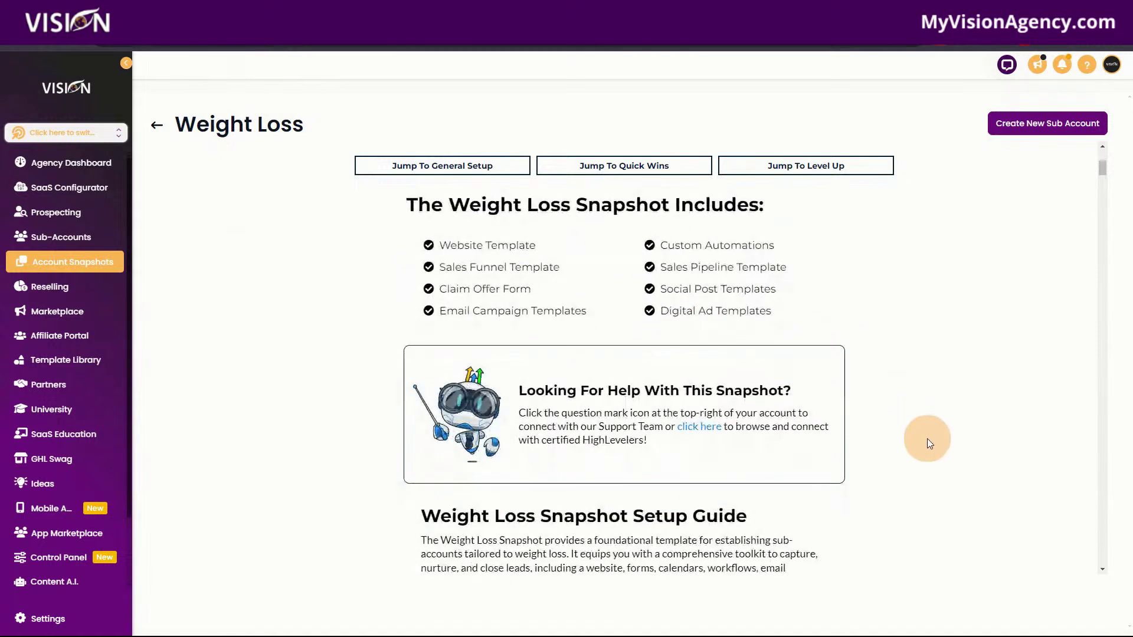
scroll(925, 438, "down", 4)
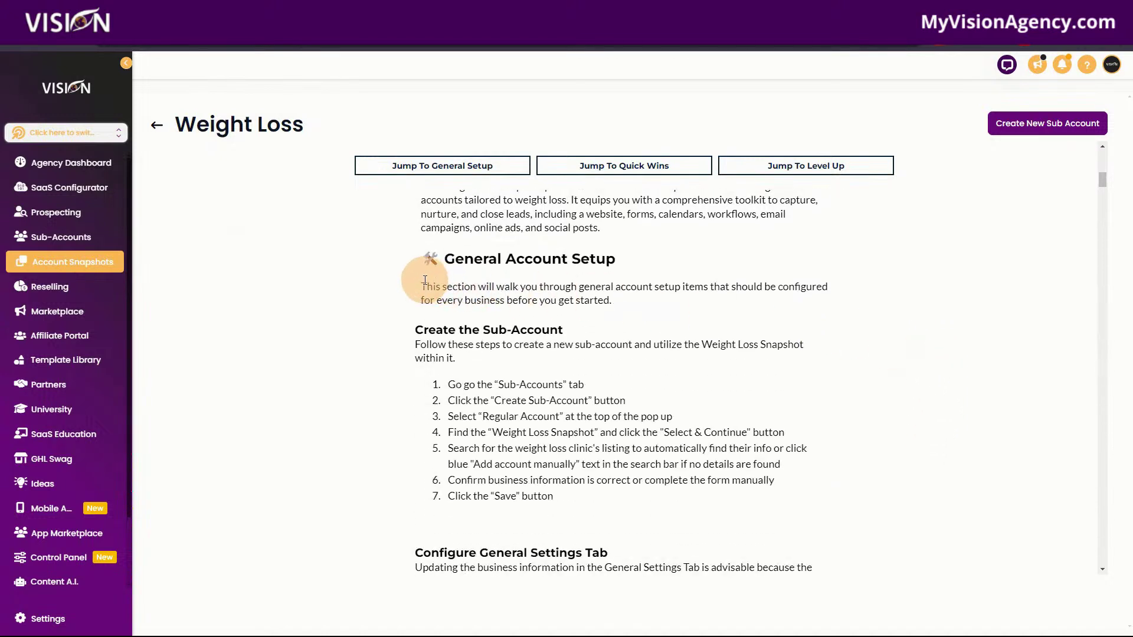
scroll(430, 282, "up", 1)
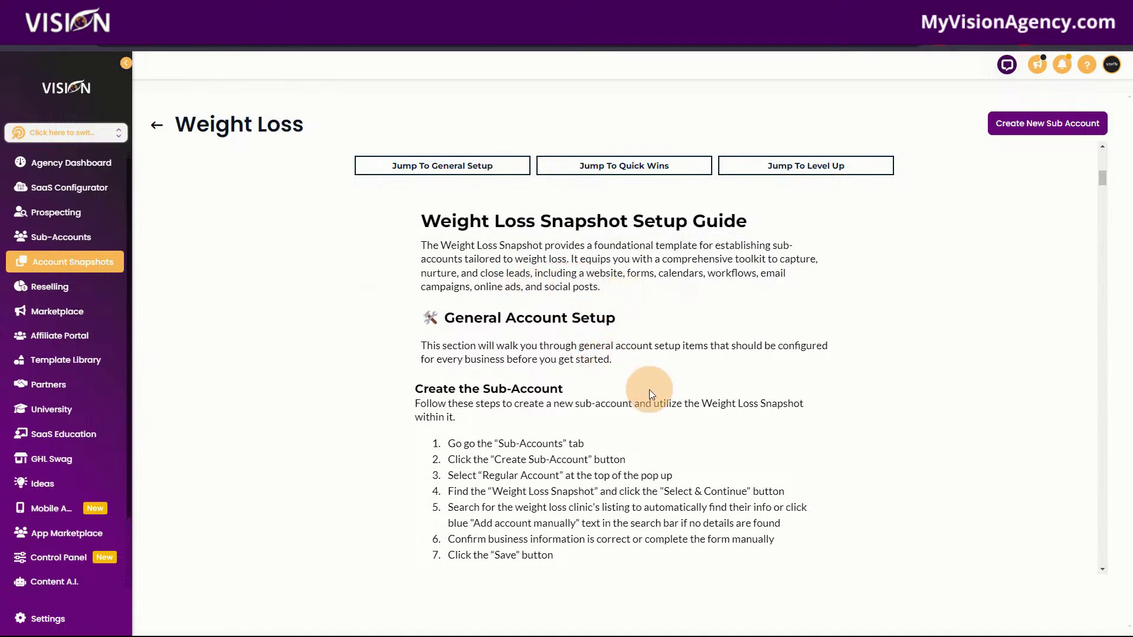
scroll(649, 394, "down", 2)
scroll(588, 330, "down", 1)
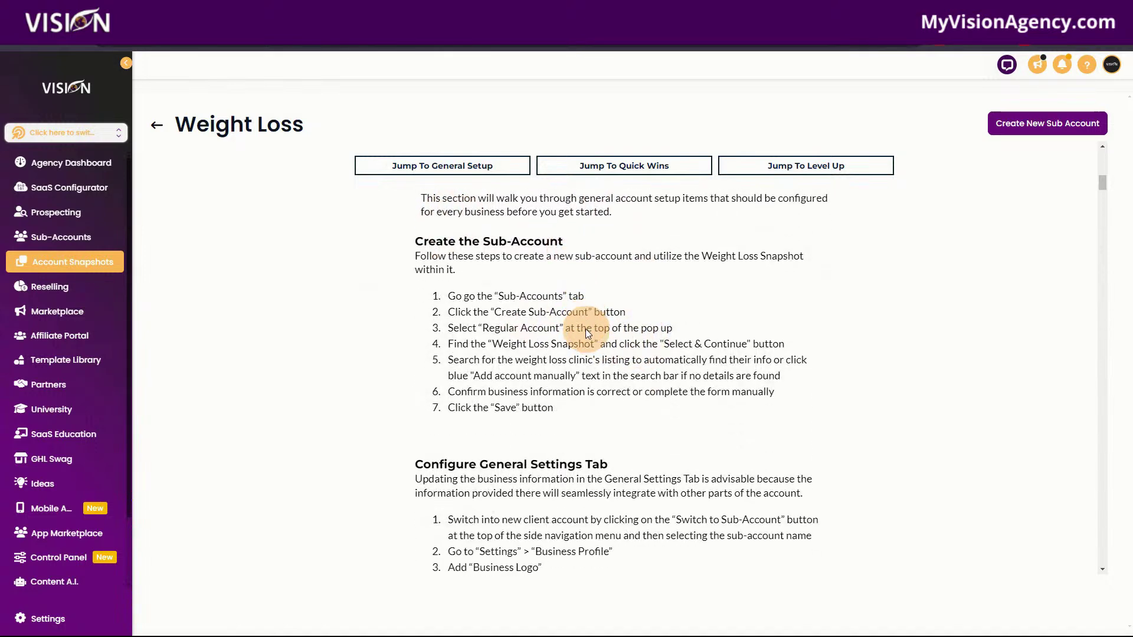
scroll(588, 331, "down", 1)
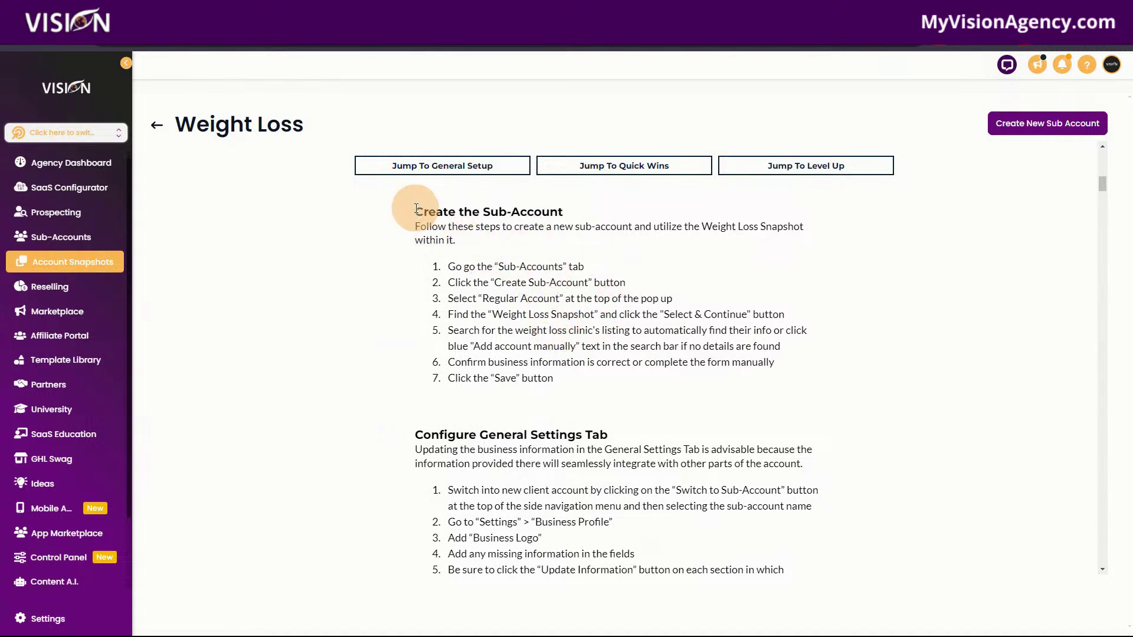
Highlight the Create the Sub-Account, Configure General Settings Tab and Activate All New Features headings.
left_click_drag(416, 211, 603, 212)
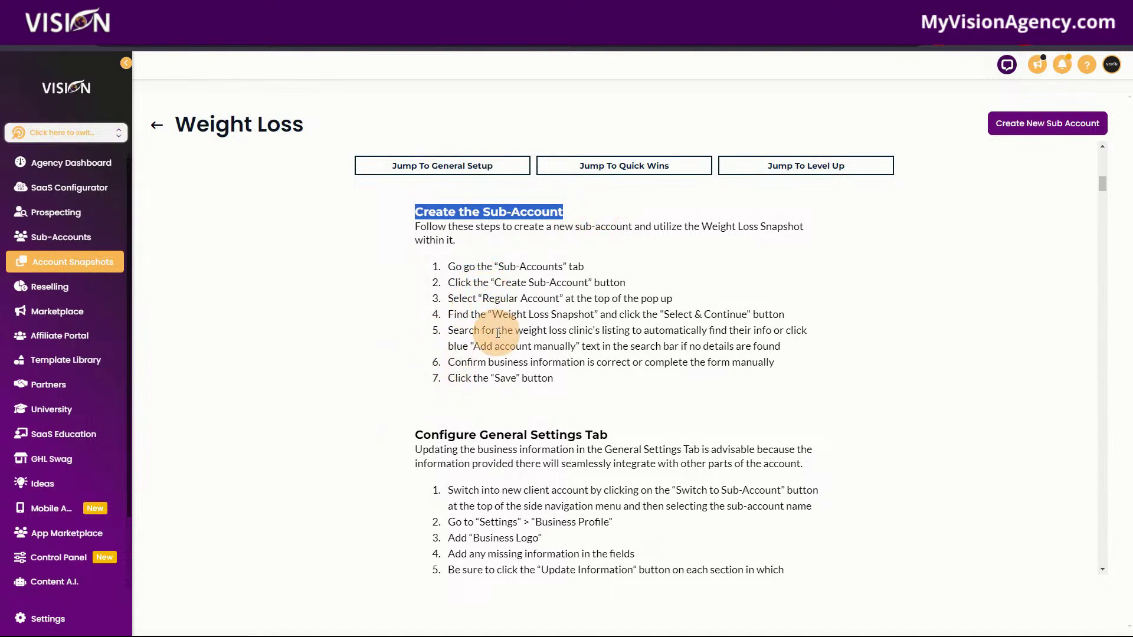
scroll(497, 335, "down", 1)
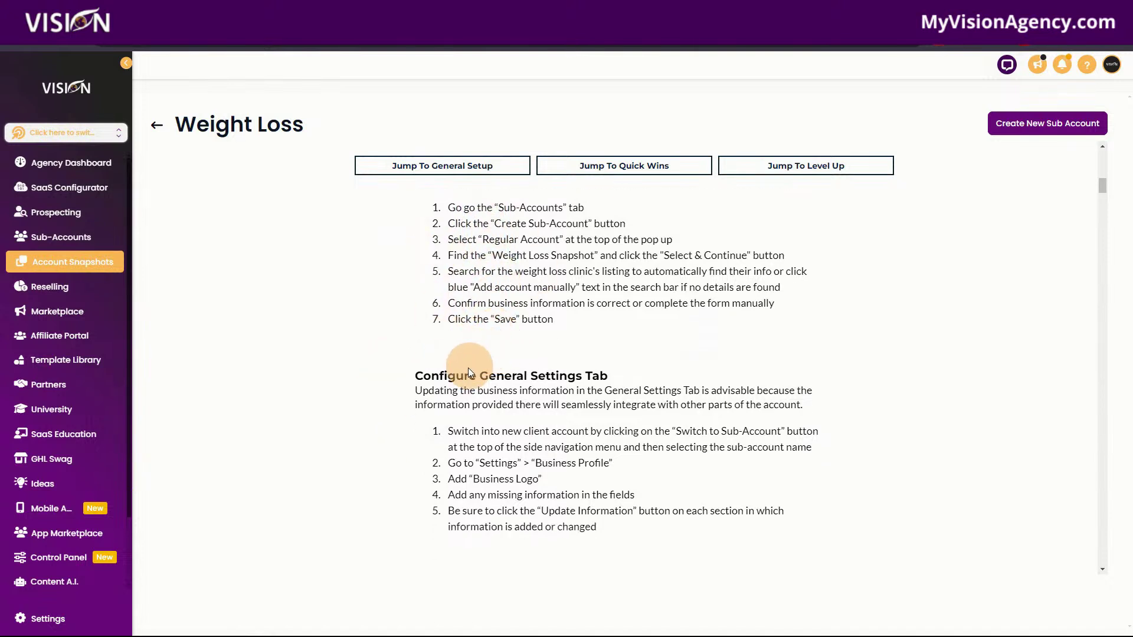
left_click_drag(405, 382, 608, 376)
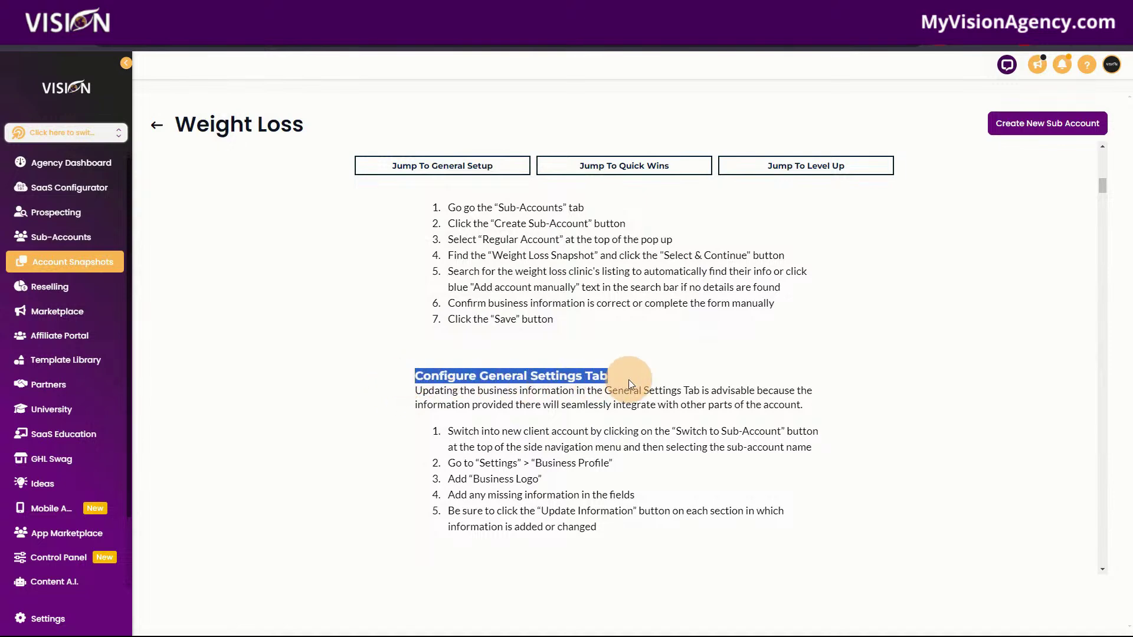
scroll(612, 451, "down", 2)
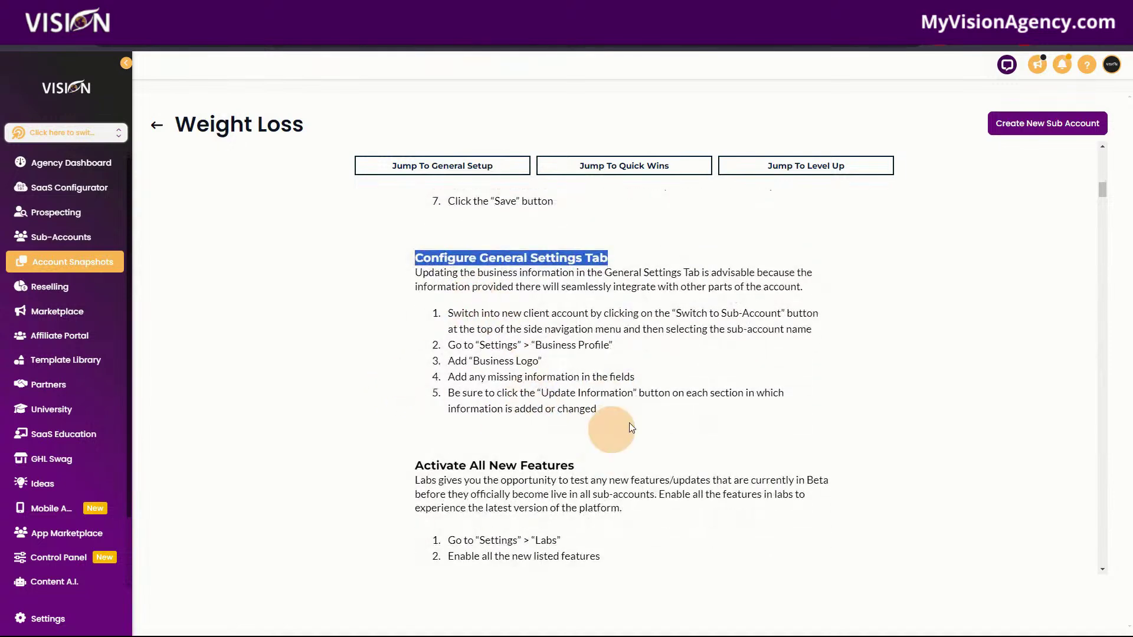
scroll(627, 424, "down", 3)
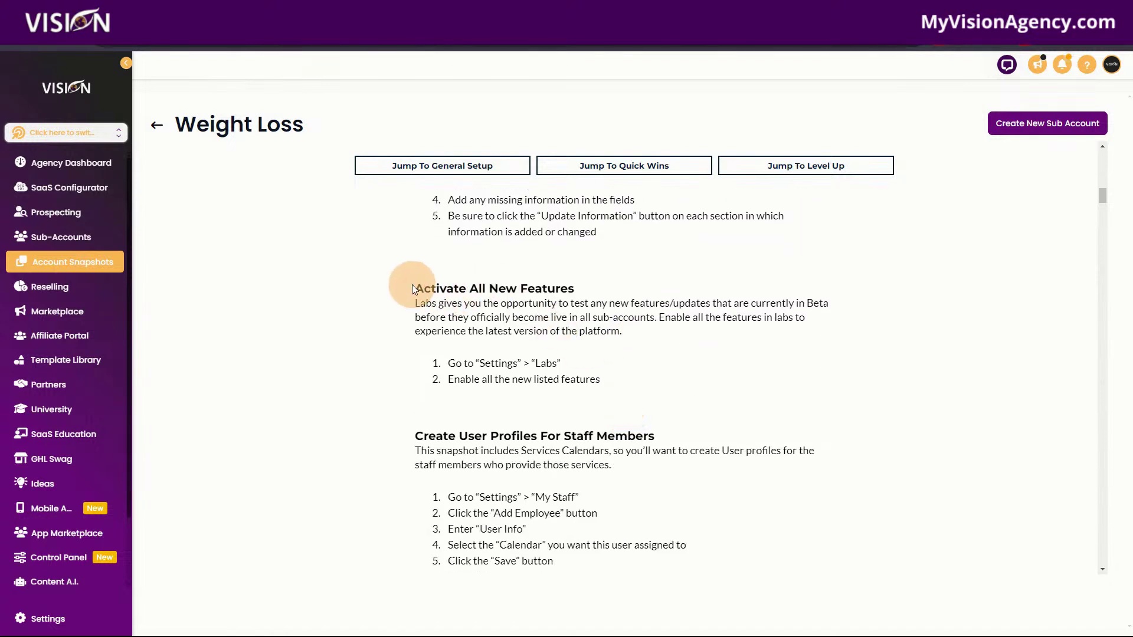
left_click_drag(412, 289, 625, 288)
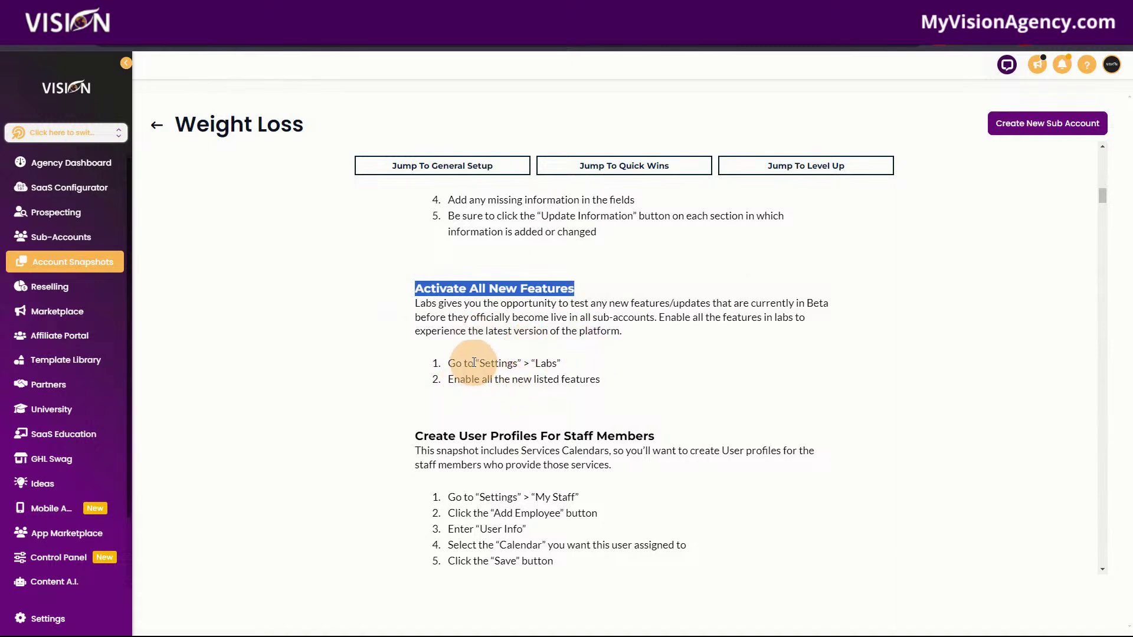
Highlight the following headings on staff profiles, phone number and dedicated email domain.
scroll(645, 405, "down", 3)
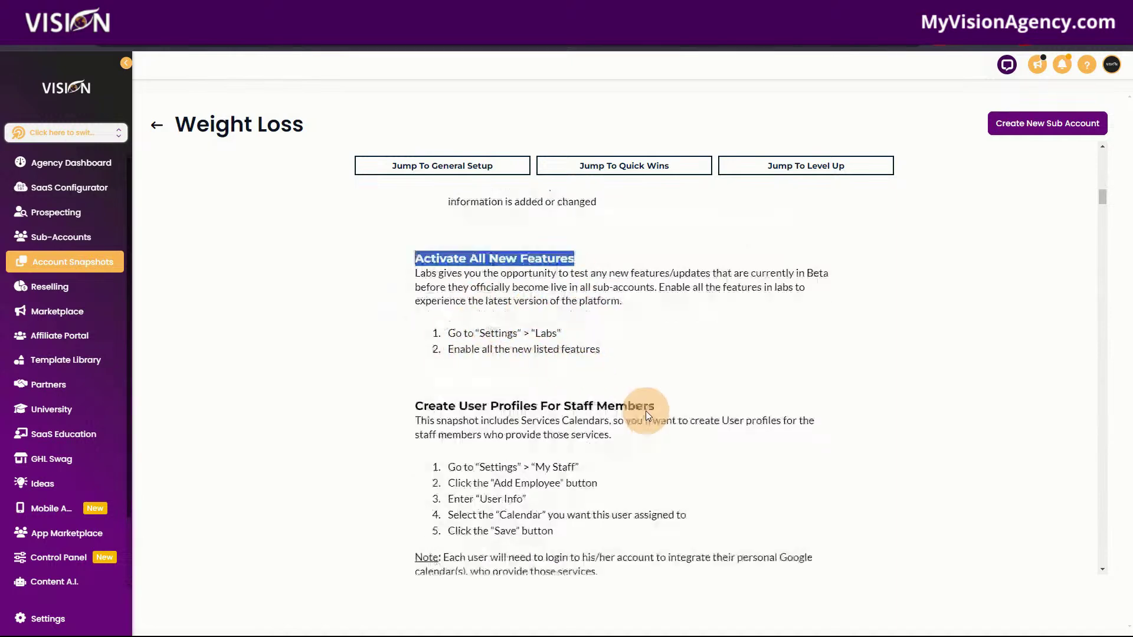
left_click_drag(389, 258, 689, 262)
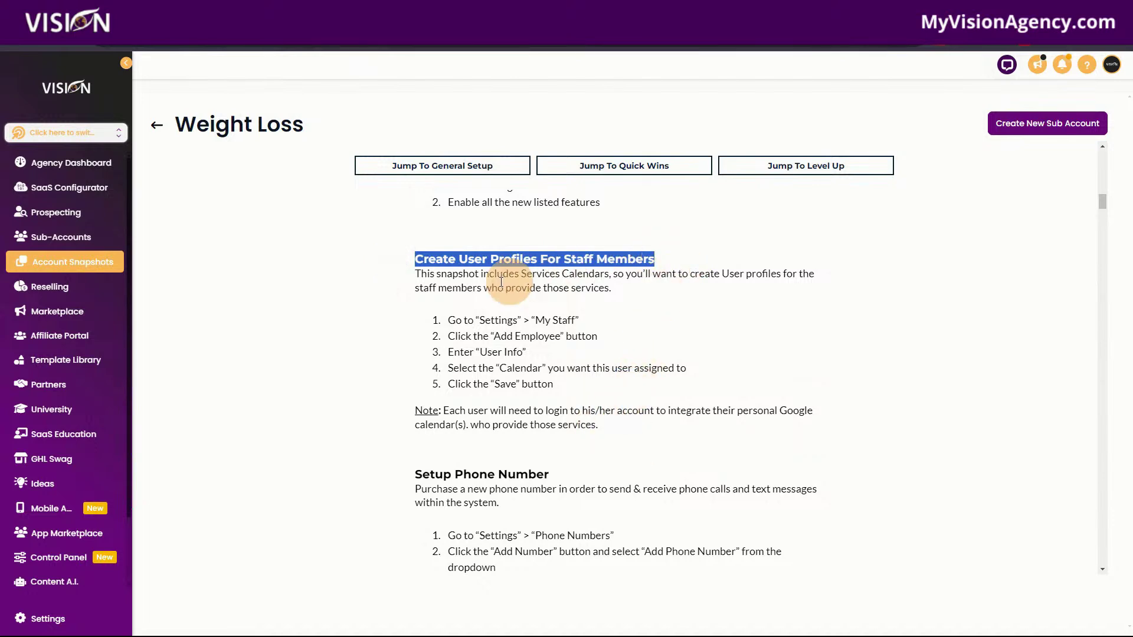
scroll(573, 425, "down", 3)
left_click_drag(408, 296, 665, 299)
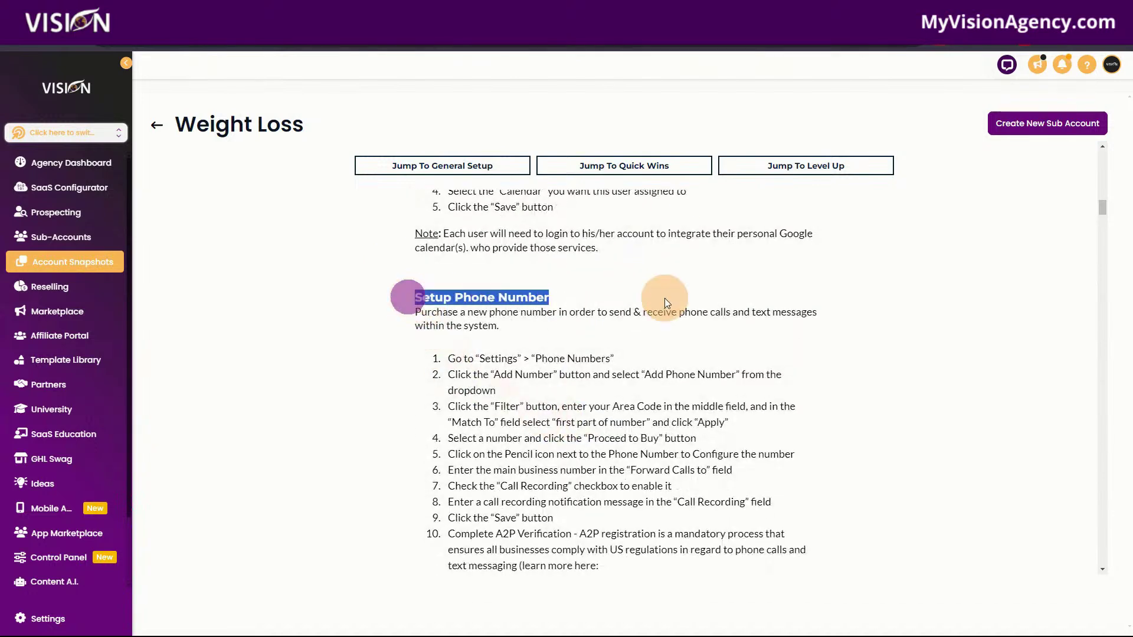
scroll(636, 455, "down", 4)
left_click_drag(413, 450, 658, 450)
Highlight Setup Branded Domain, then scroll past Snippets, Social Planner and Google Business Profile to Review Request Outreach.
scroll(720, 450, "down", 8)
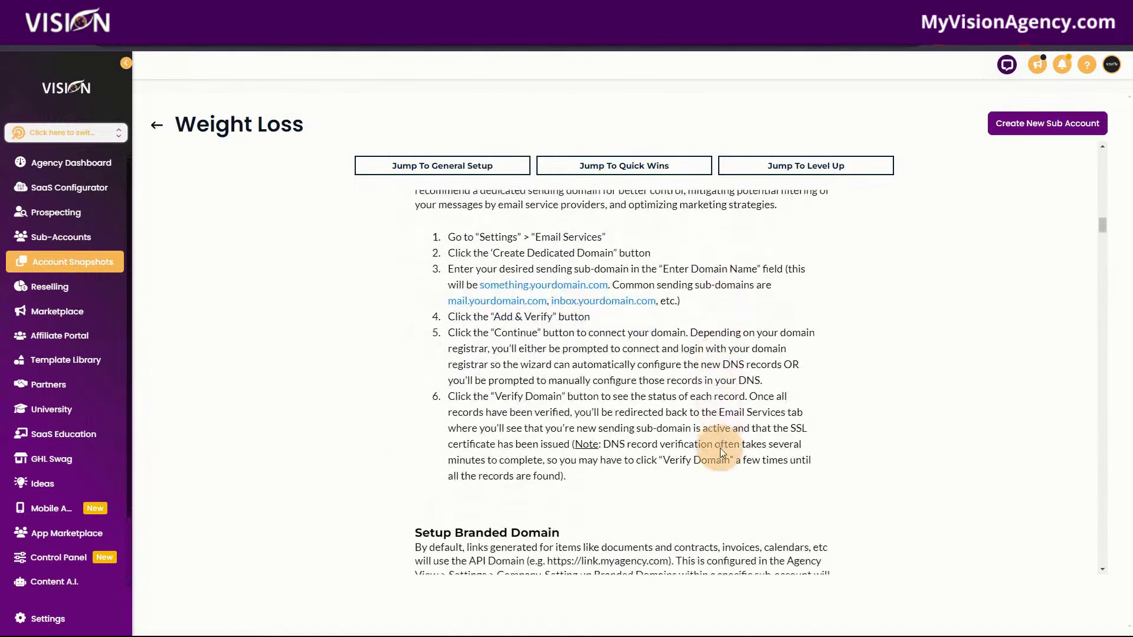
left_click_drag(404, 348, 633, 351)
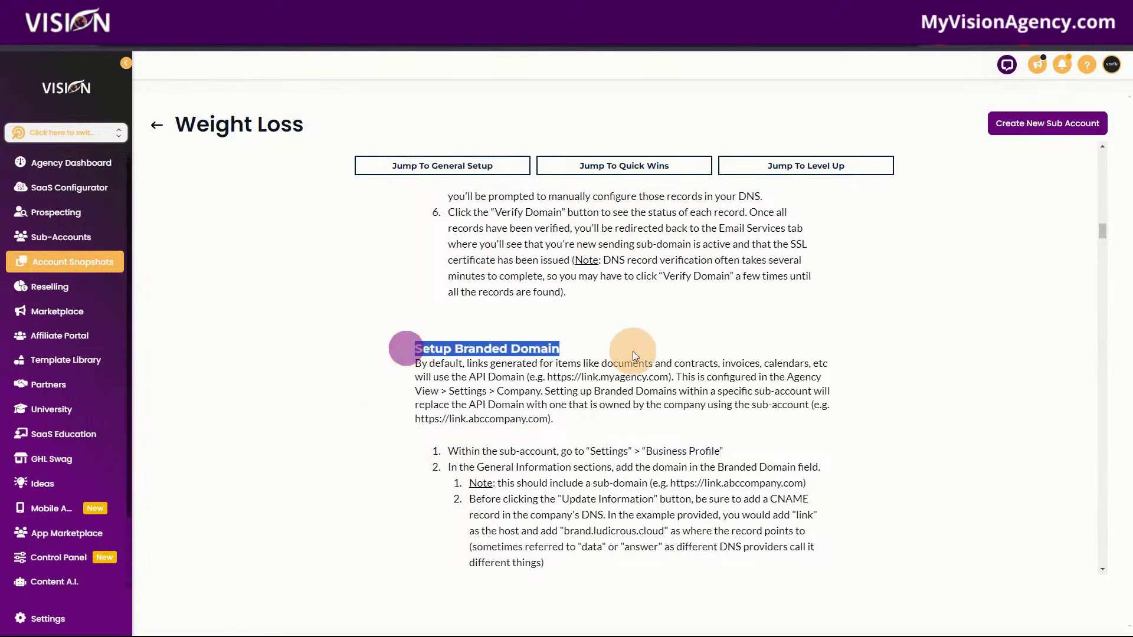
scroll(707, 437, "down", 6)
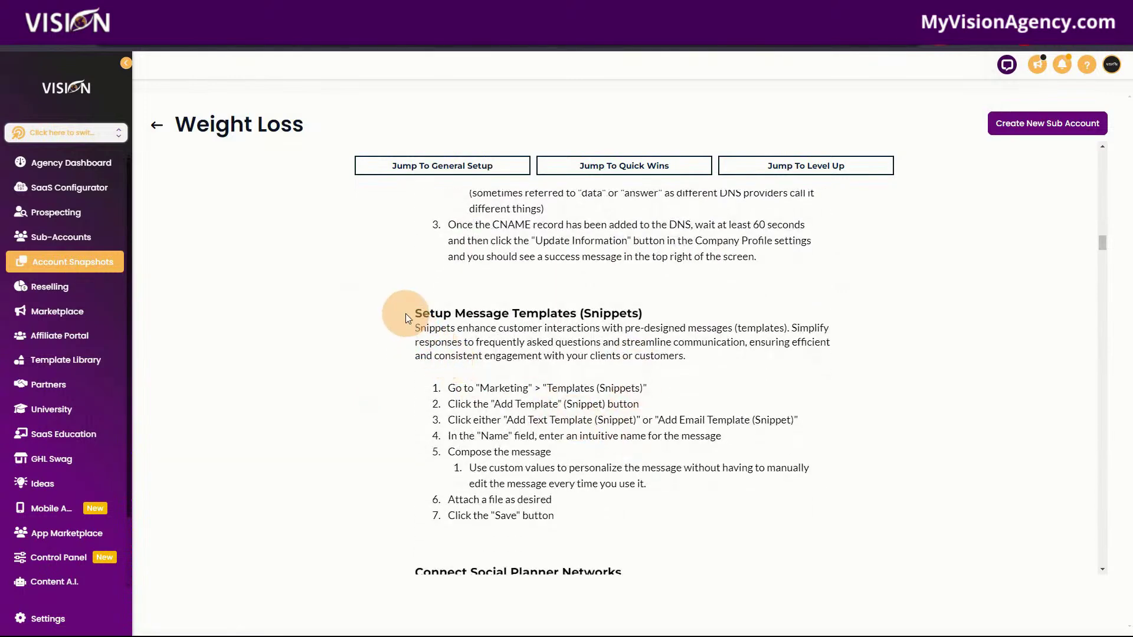
scroll(597, 423, "down", 1)
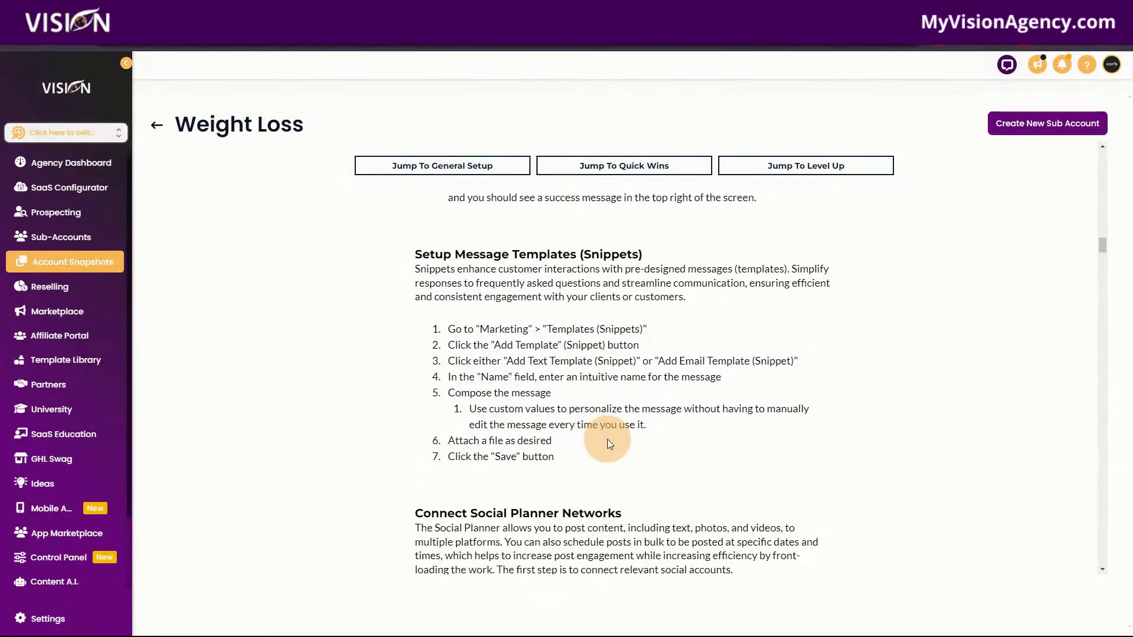
scroll(602, 440, "down", 4)
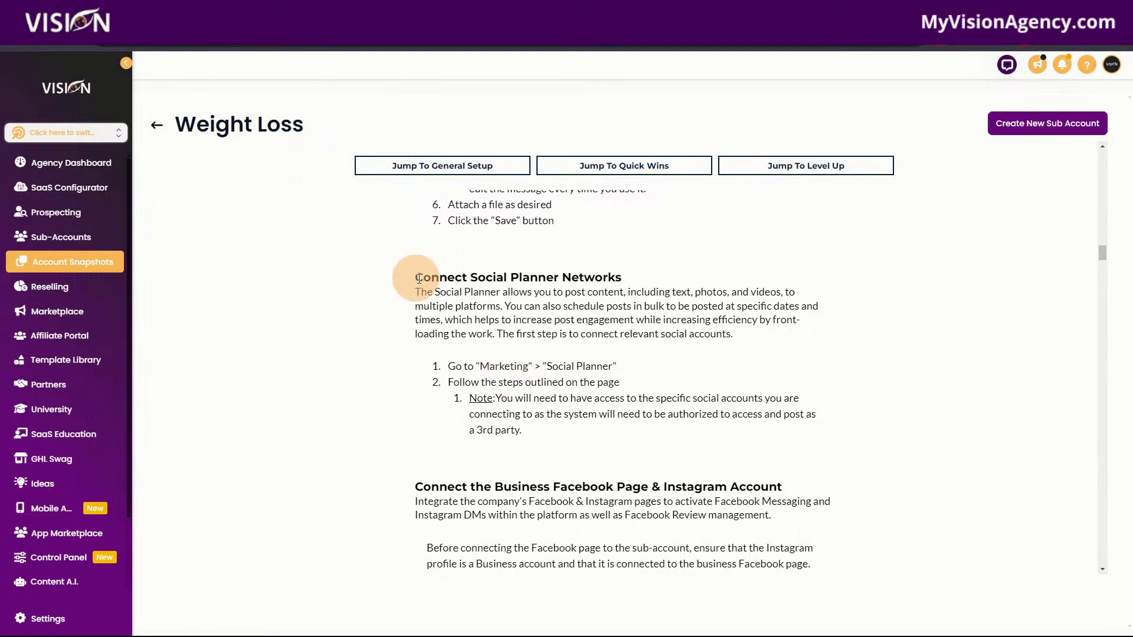
scroll(471, 319, "down", 4)
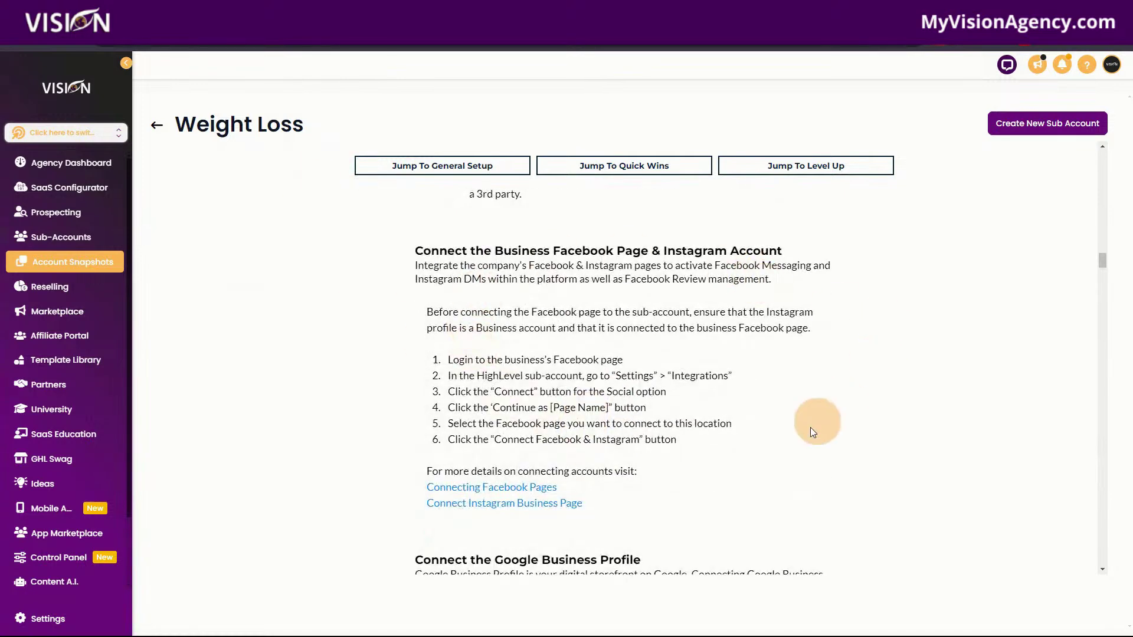
scroll(682, 492, "down", 4)
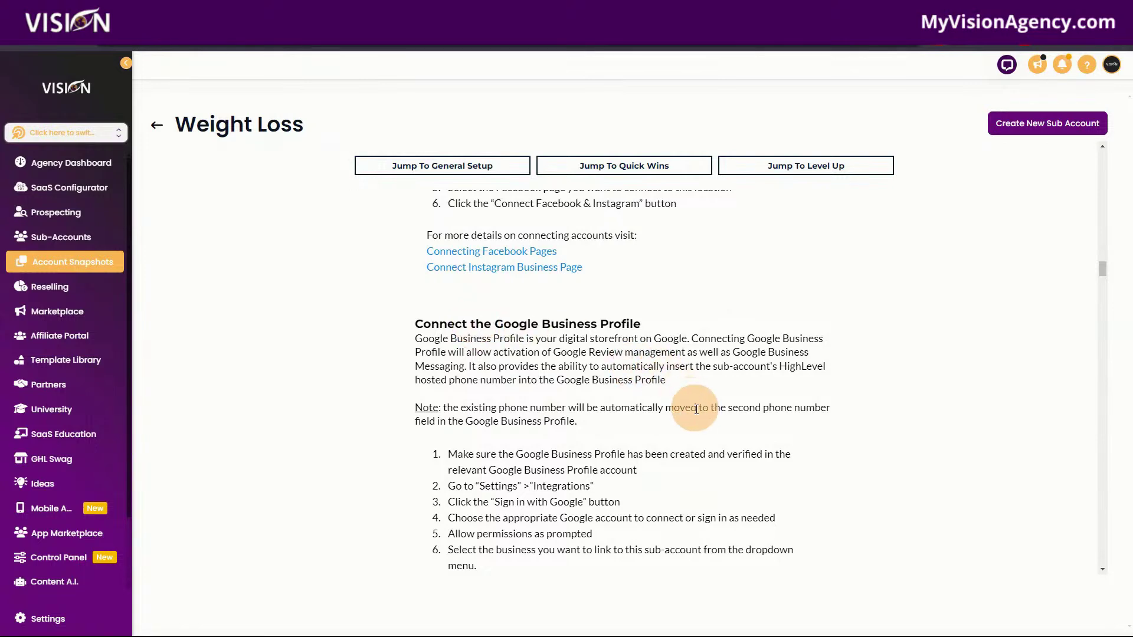
scroll(688, 405, "down", 10)
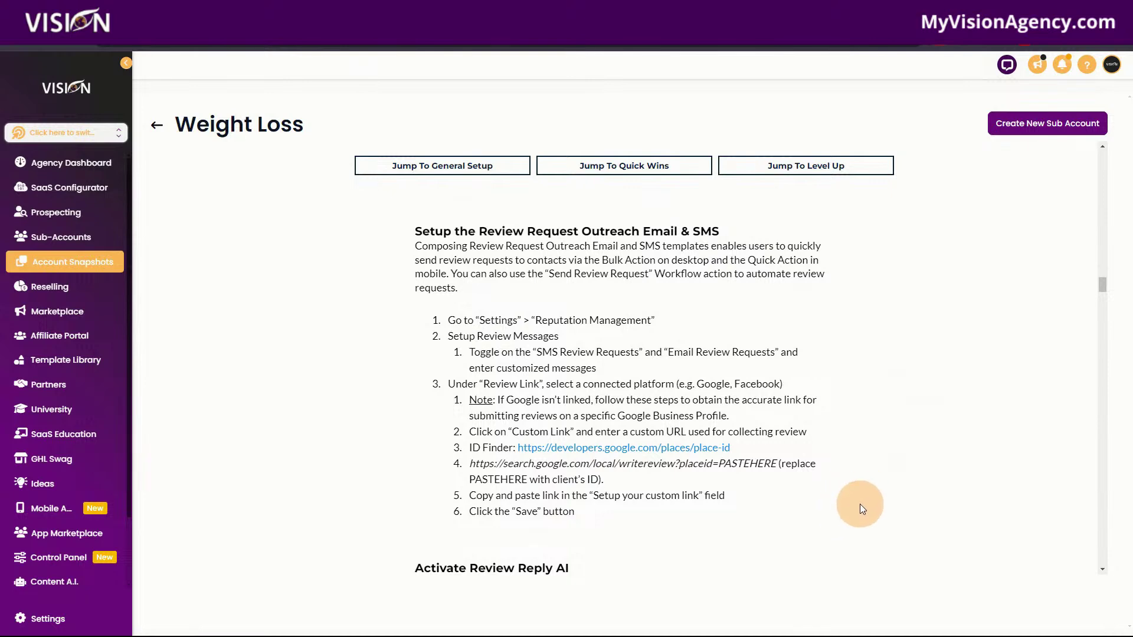
Highlight the Activate Review Reply AI and Activate Review Social Posting headings.
scroll(861, 520, "down", 4)
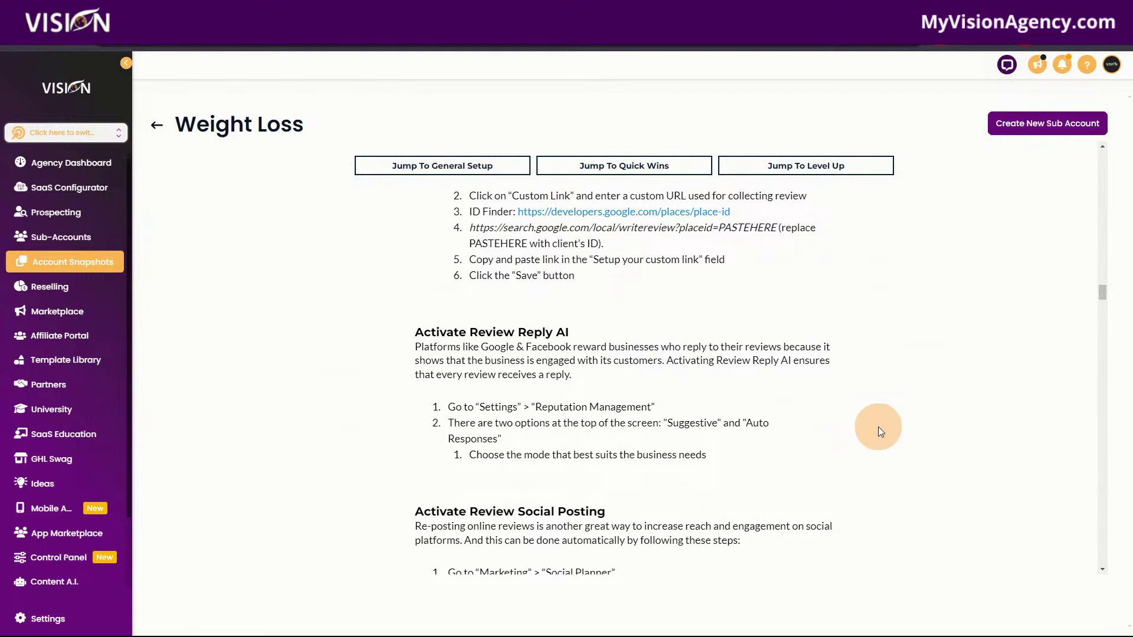
scroll(853, 407, "down", 2)
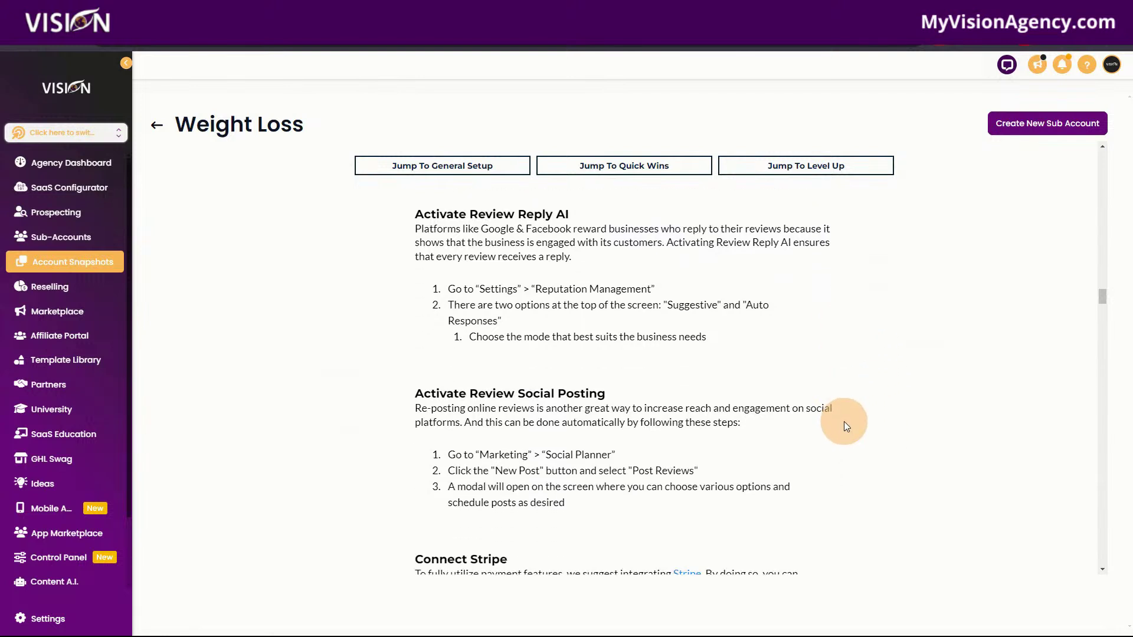
left_click_drag(385, 212, 586, 216)
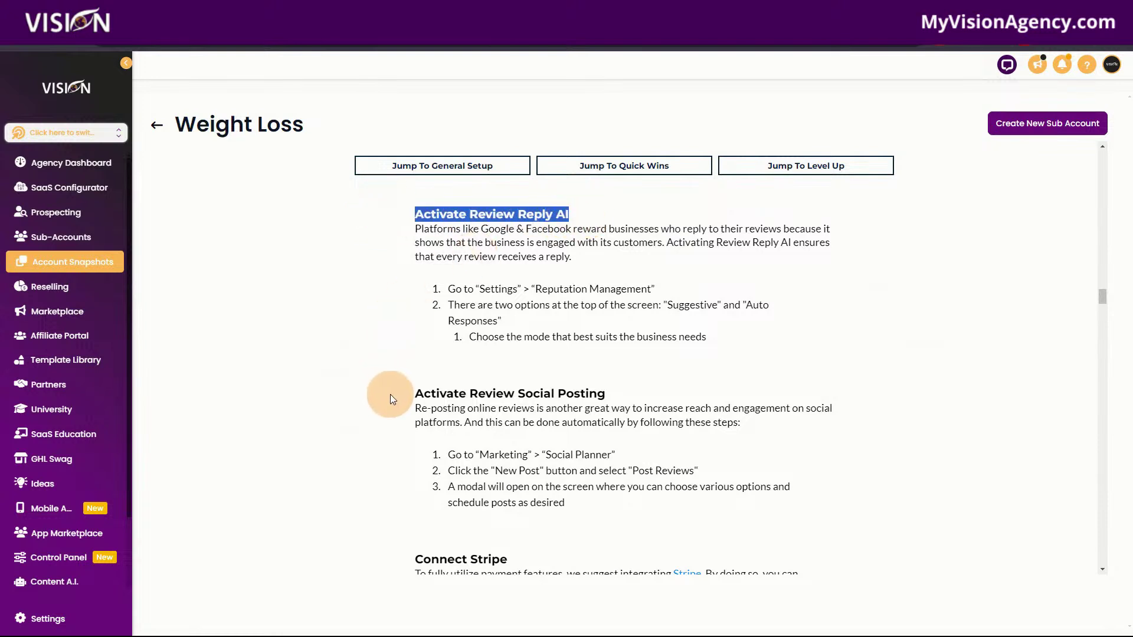
left_click(409, 393)
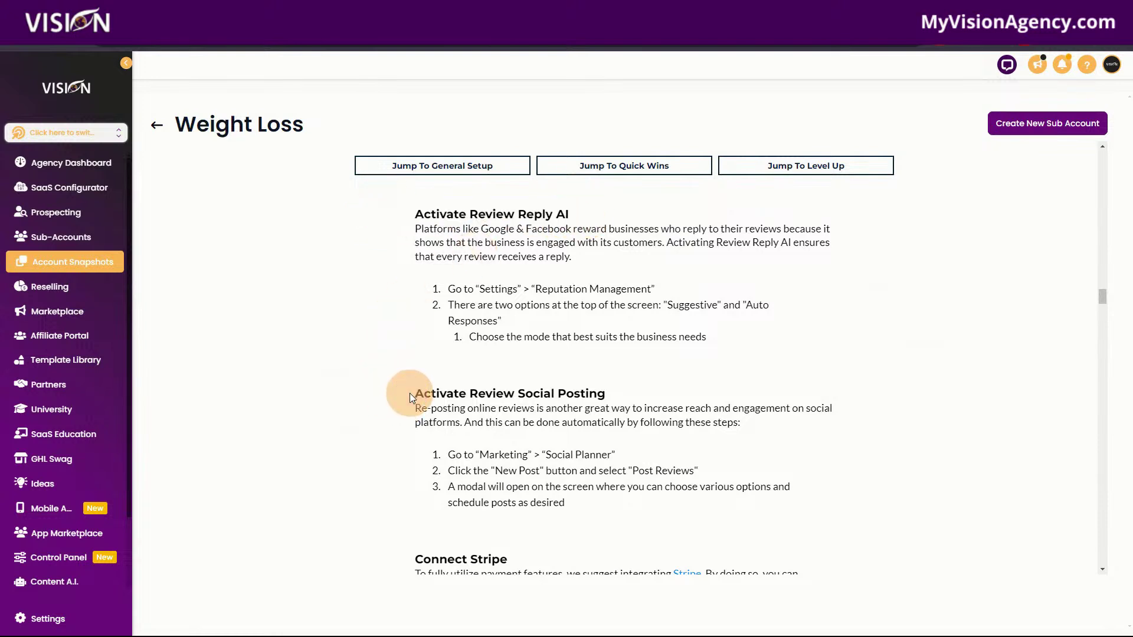
left_click_drag(410, 394, 648, 384)
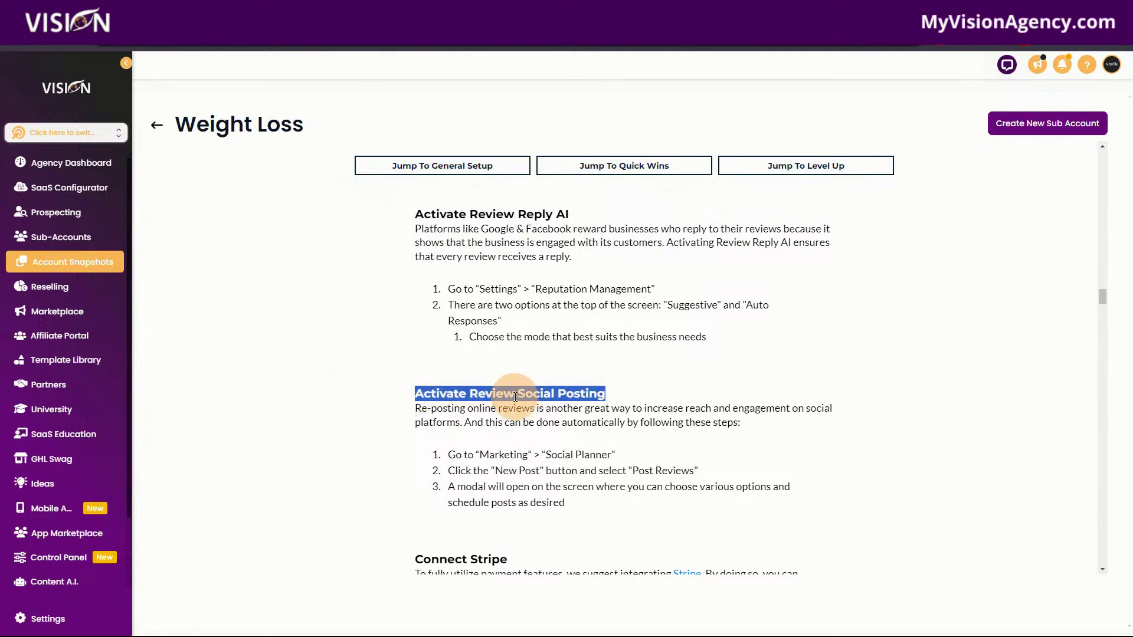
Highlight Connect Stripe, Create Products, Create Proposal Templates, then the invoice and custom values headings.
scroll(888, 509, "down", 1)
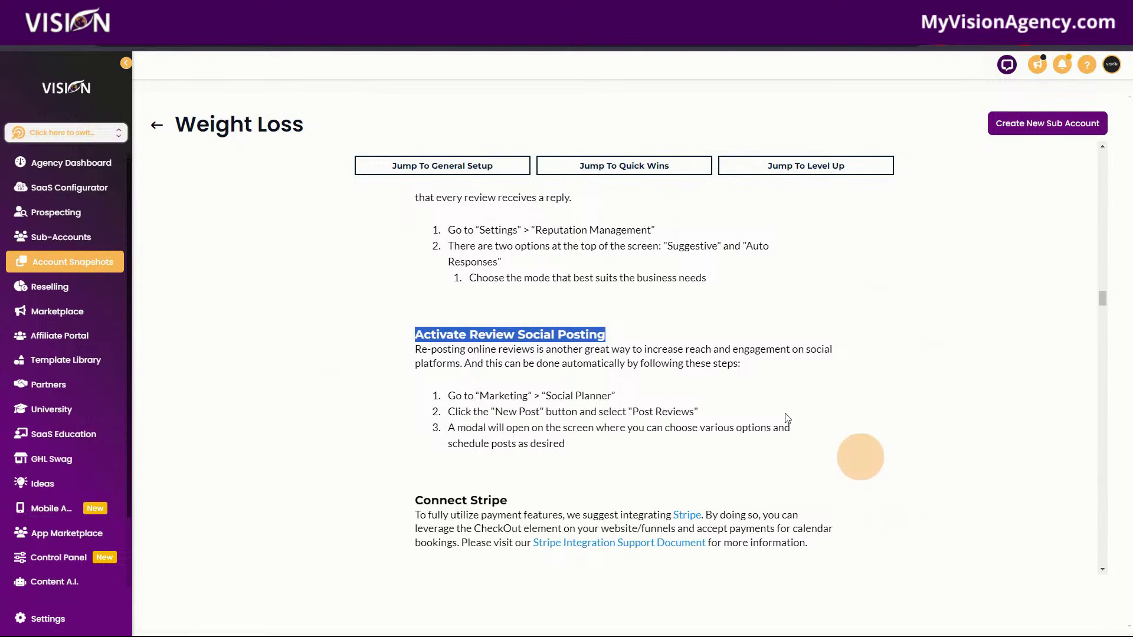
scroll(316, 484, "down", 3)
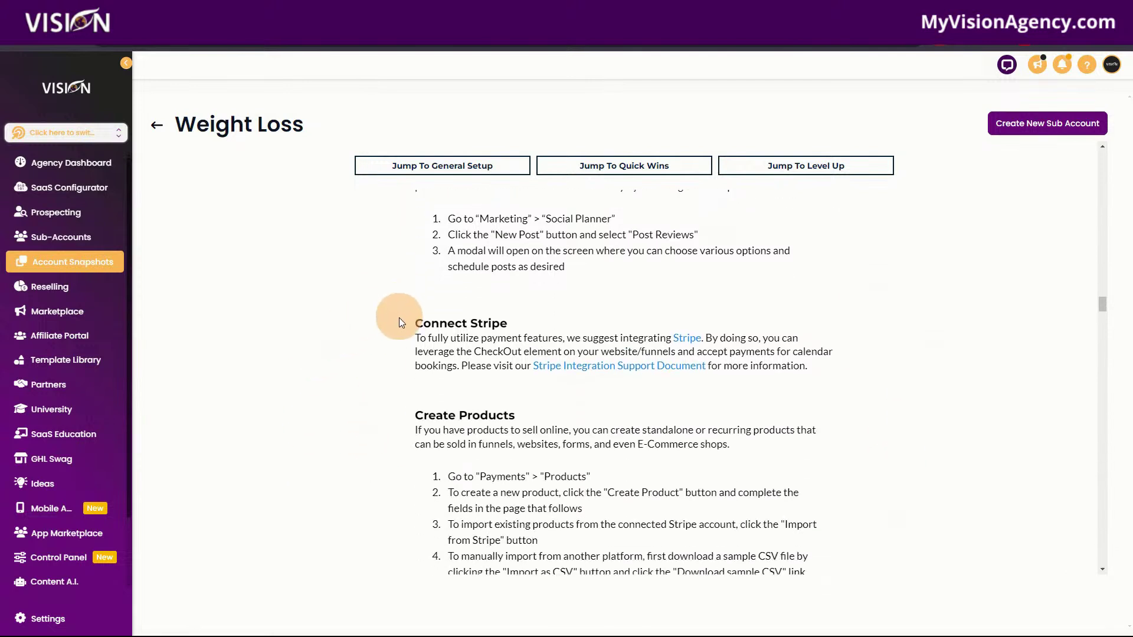
left_click_drag(399, 322, 540, 322)
scroll(345, 422, "down", 1)
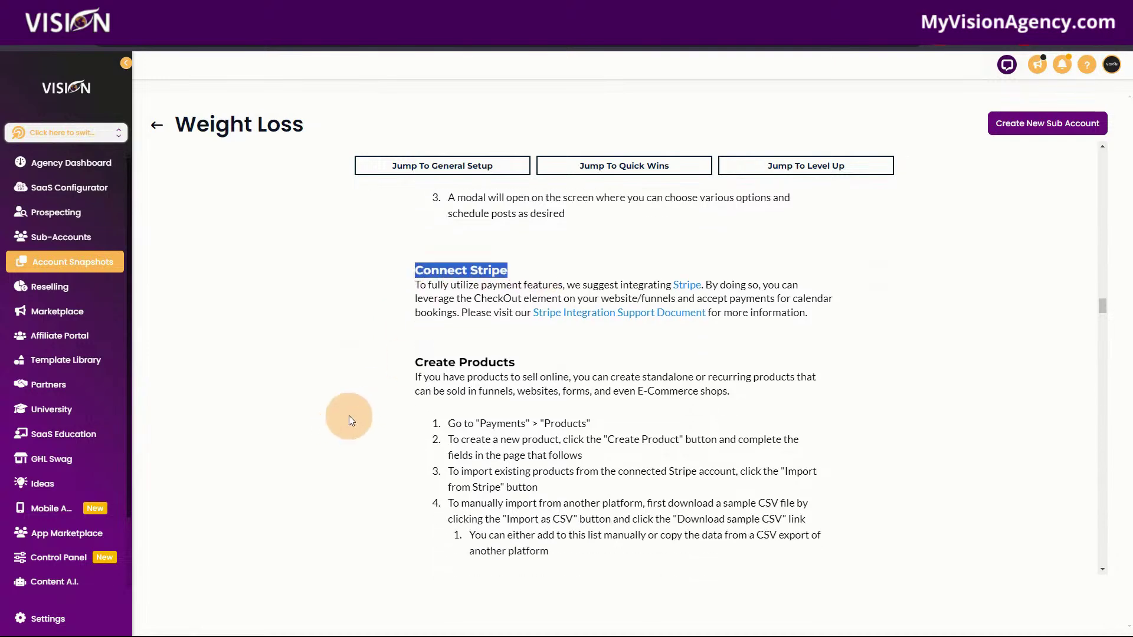
scroll(349, 420, "down", 2)
triple_click(417, 239)
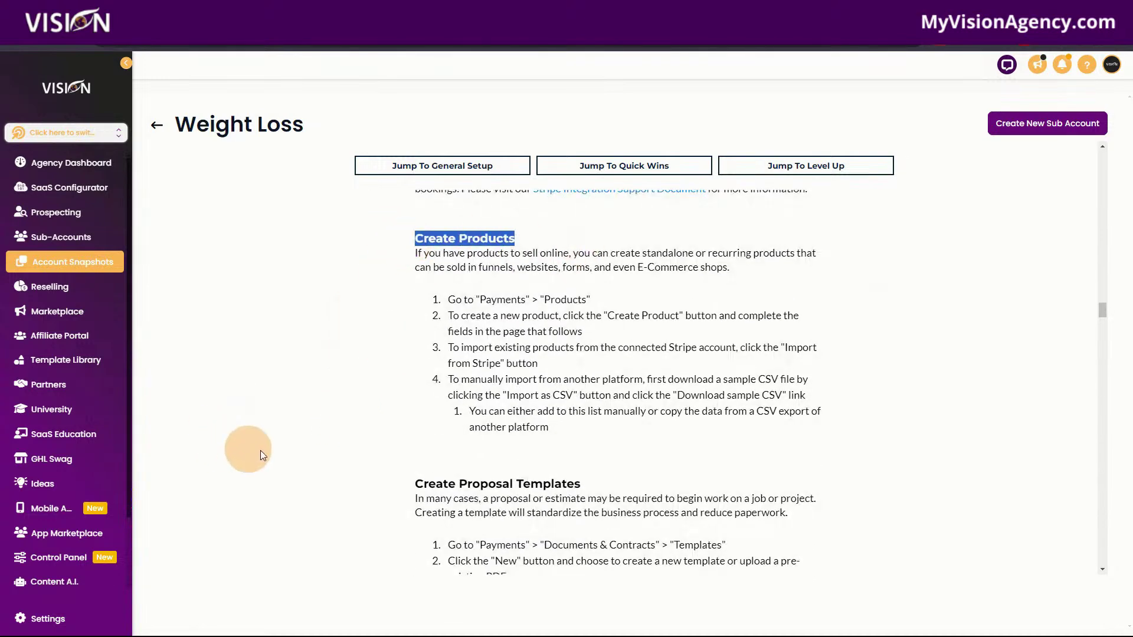
scroll(366, 454, "down", 3)
left_click_drag(417, 307, 618, 305)
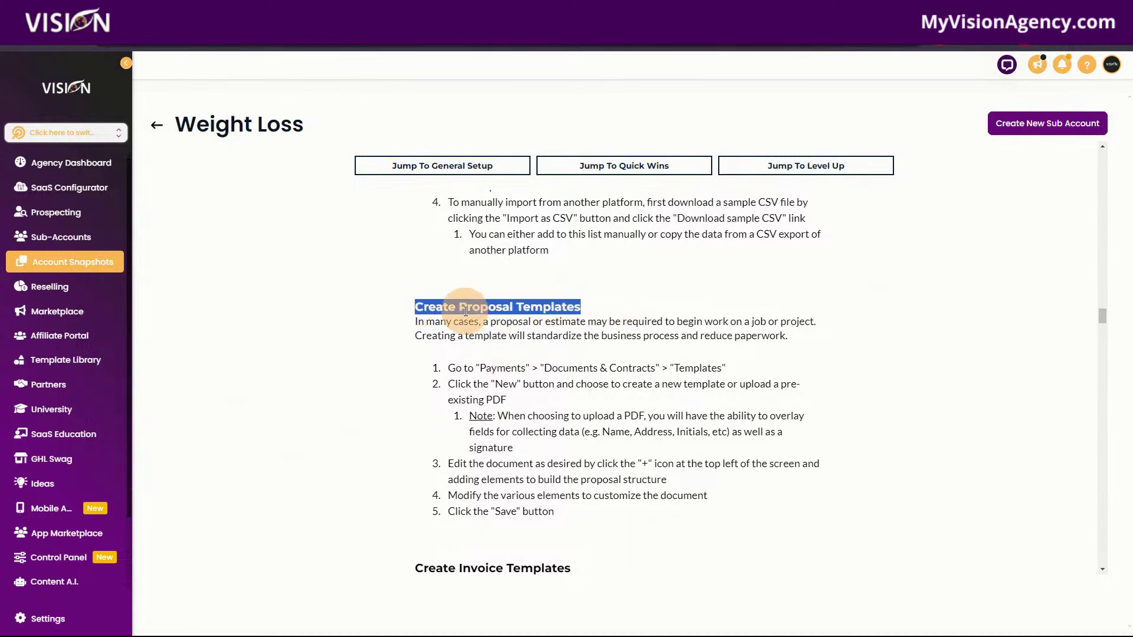
scroll(572, 469, "down", 4)
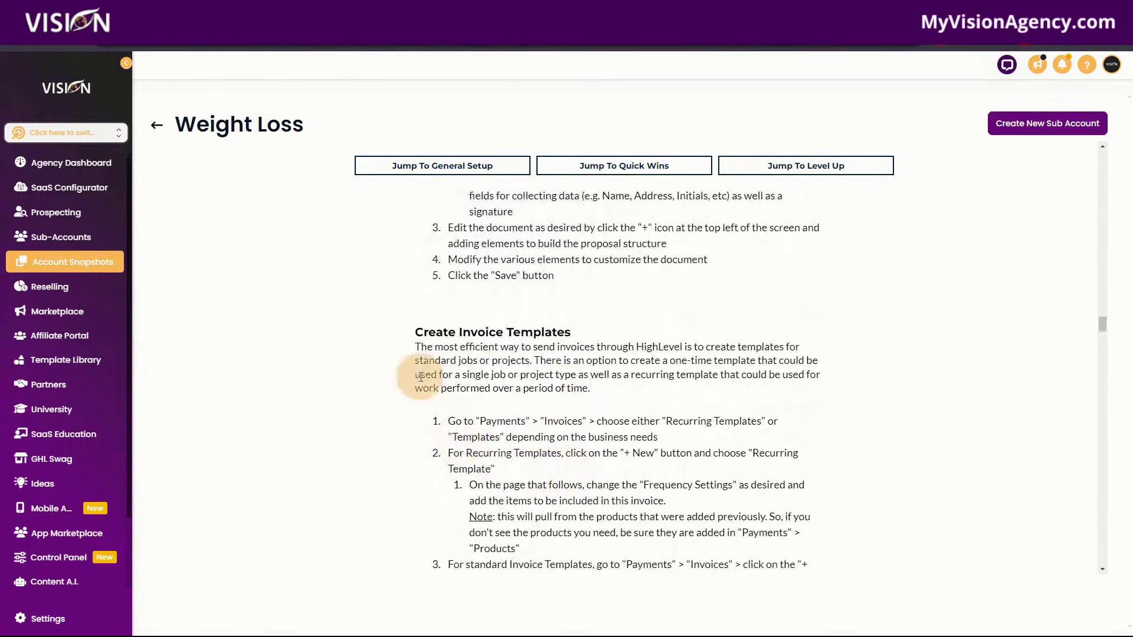
left_click_drag(409, 330, 642, 334)
scroll(643, 537, "down", 5)
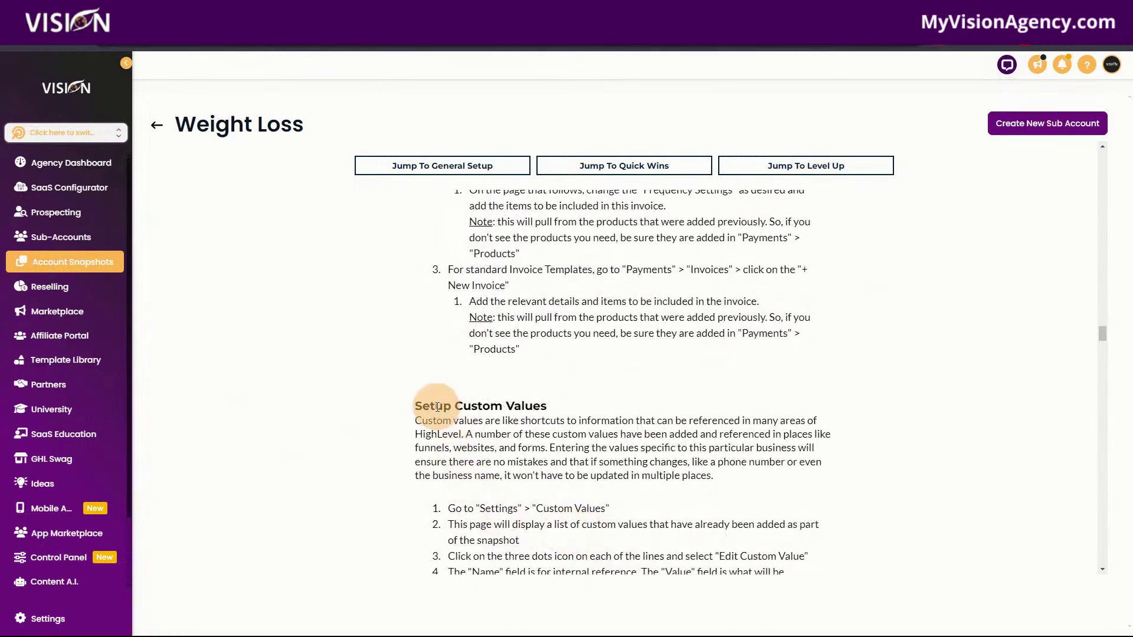
left_click_drag(422, 406, 593, 409)
Highlight the Tap 2 Pay, Configure Live Web Chat Widget and Test Snippet Replies headings.
scroll(599, 501, "down", 5)
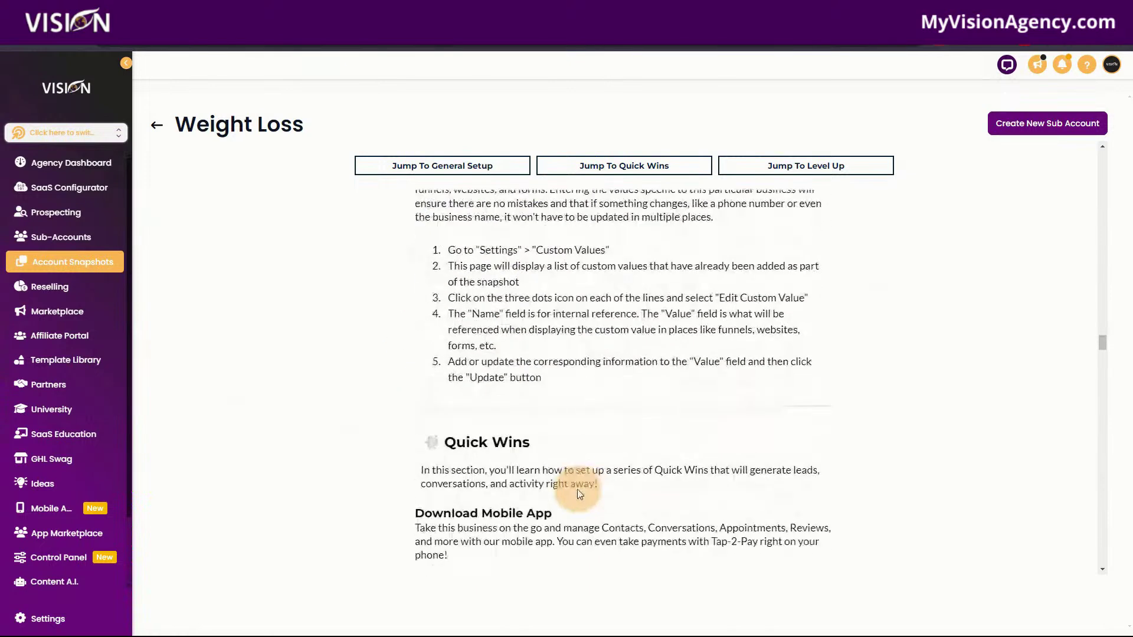
left_click_drag(405, 468, 590, 466)
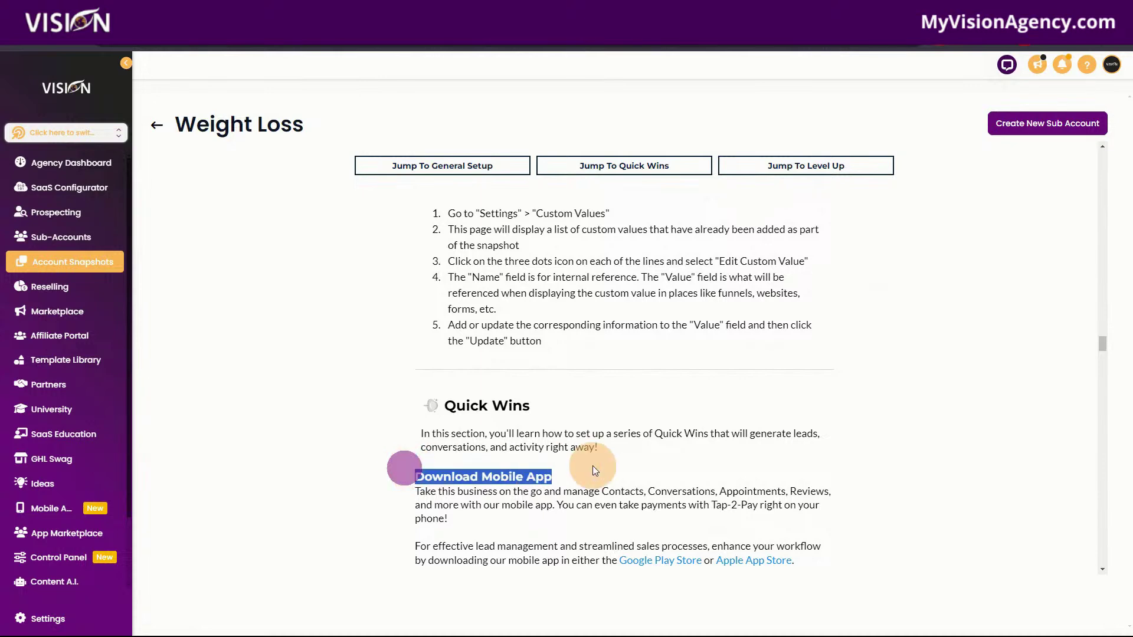
scroll(565, 496, "down", 1)
scroll(565, 496, "down", 5)
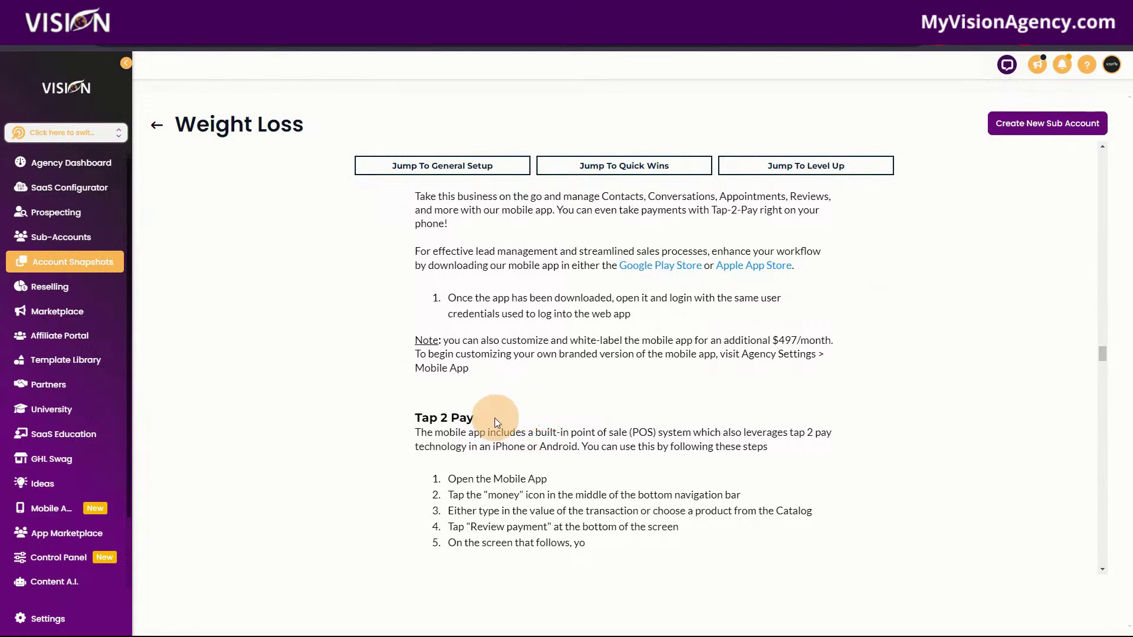
left_click_drag(489, 415, 380, 416)
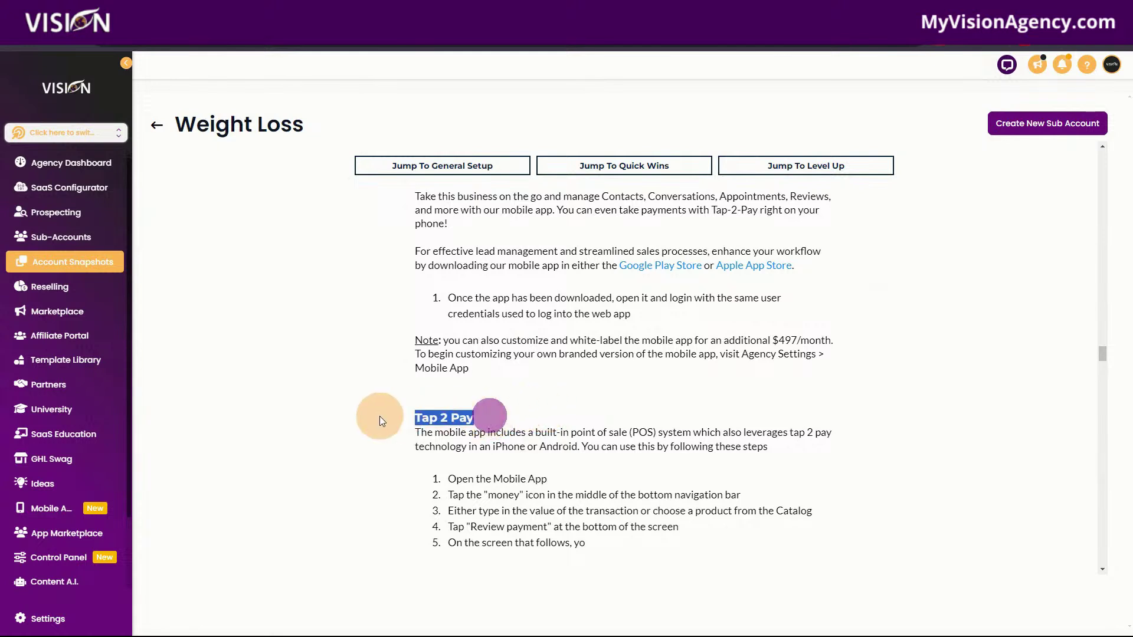
scroll(555, 487, "down", 5)
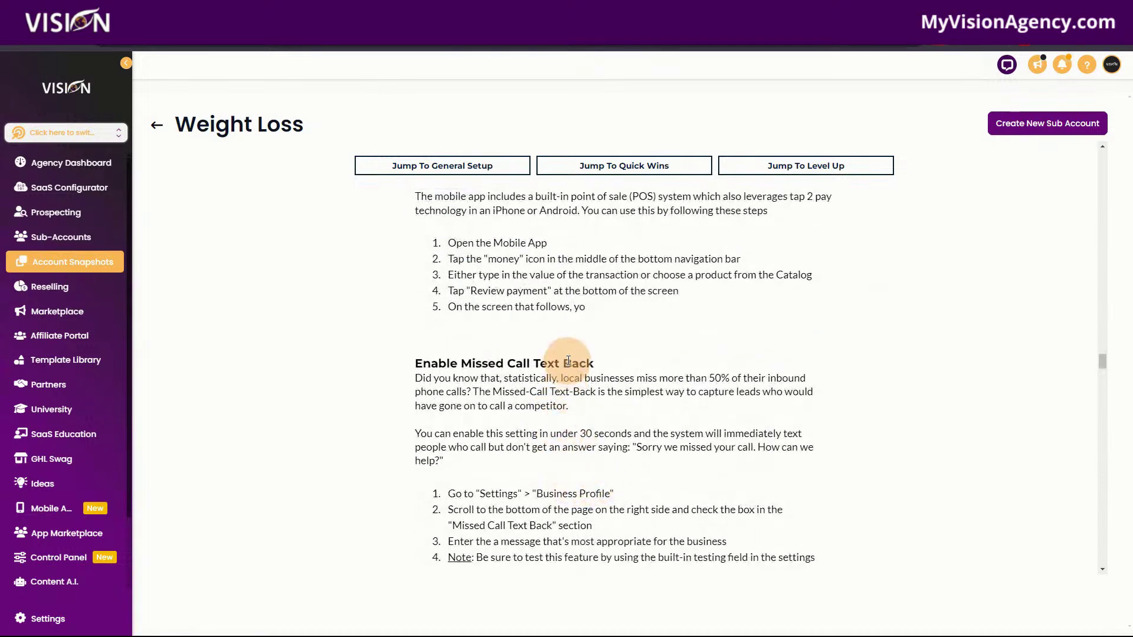
left_click_drag(603, 365, 407, 368)
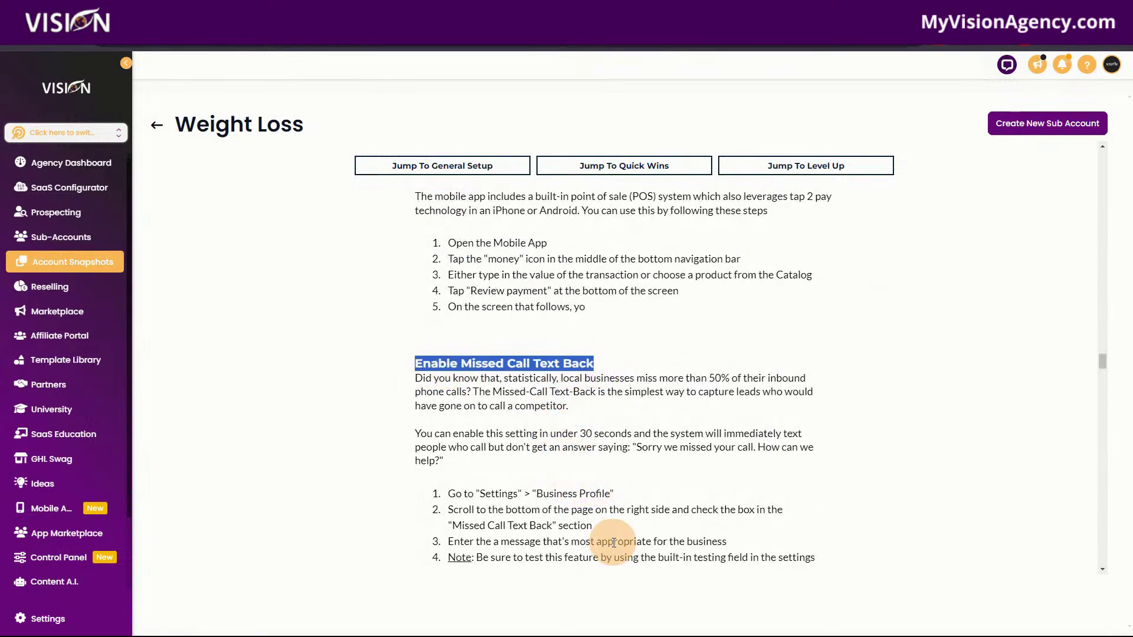
scroll(604, 539, "down", 5)
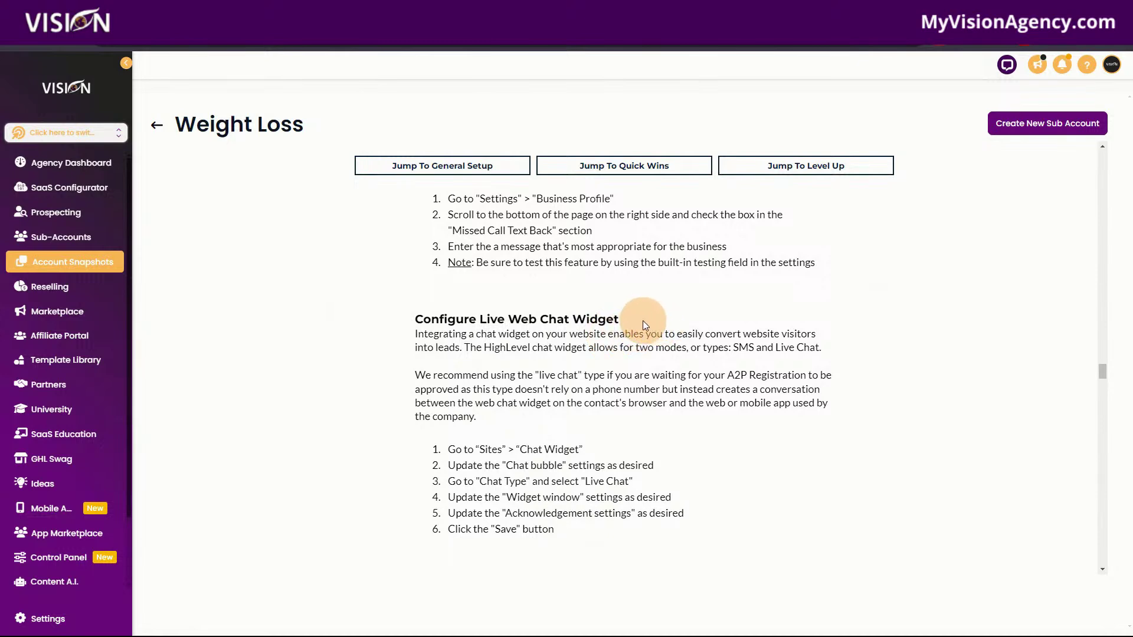
left_click_drag(642, 321, 415, 322)
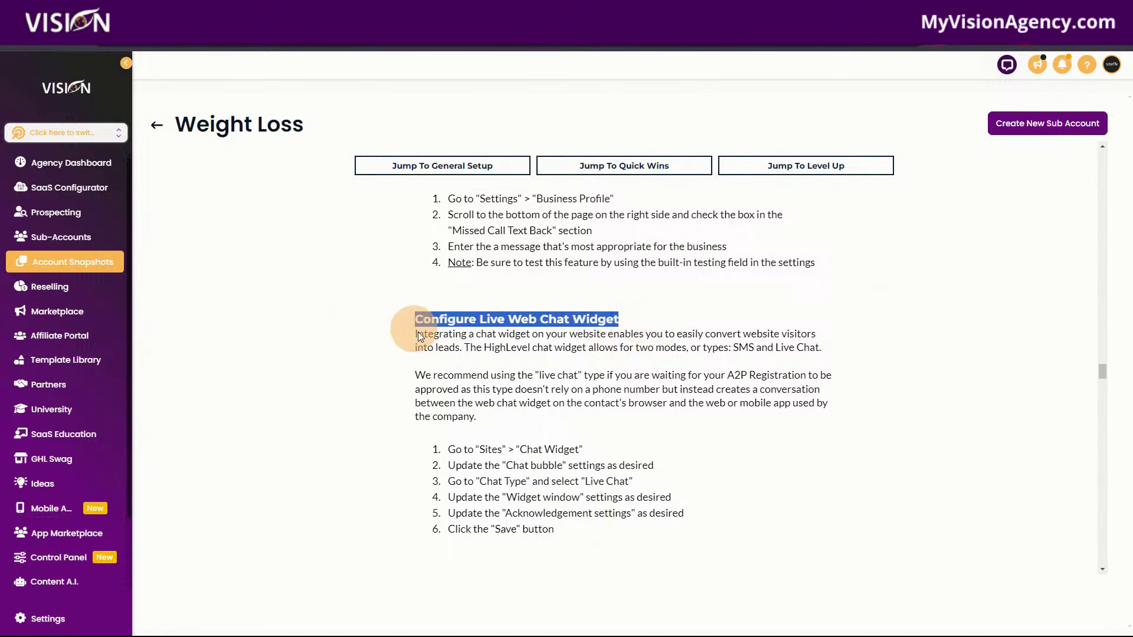
scroll(618, 472, "down", 5)
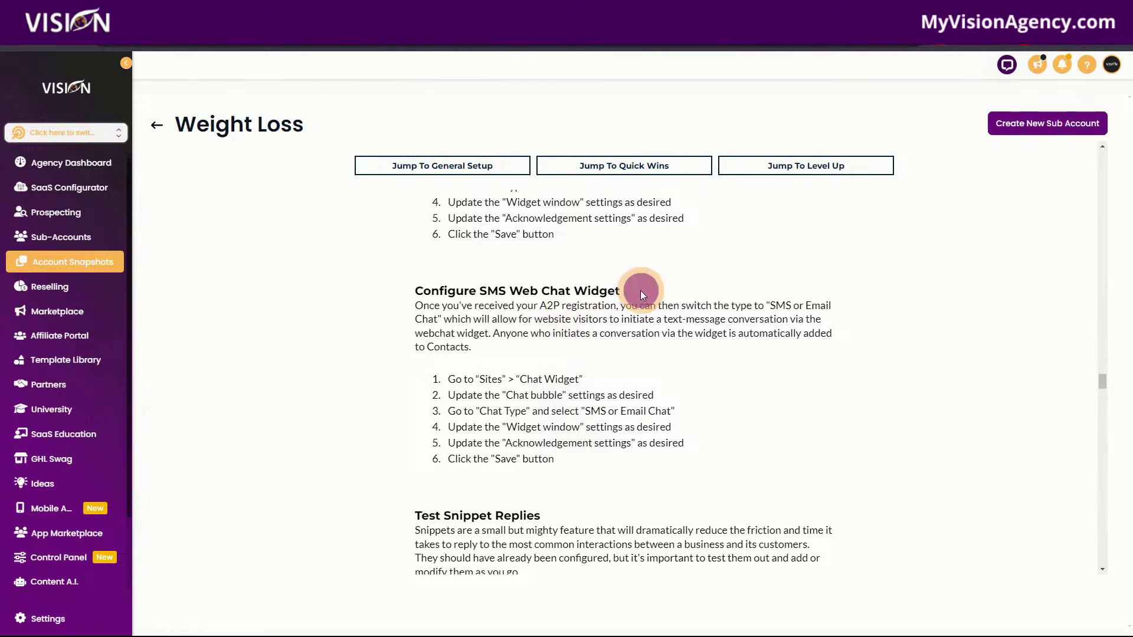
left_click_drag(639, 290, 406, 297)
scroll(668, 501, "down", 4)
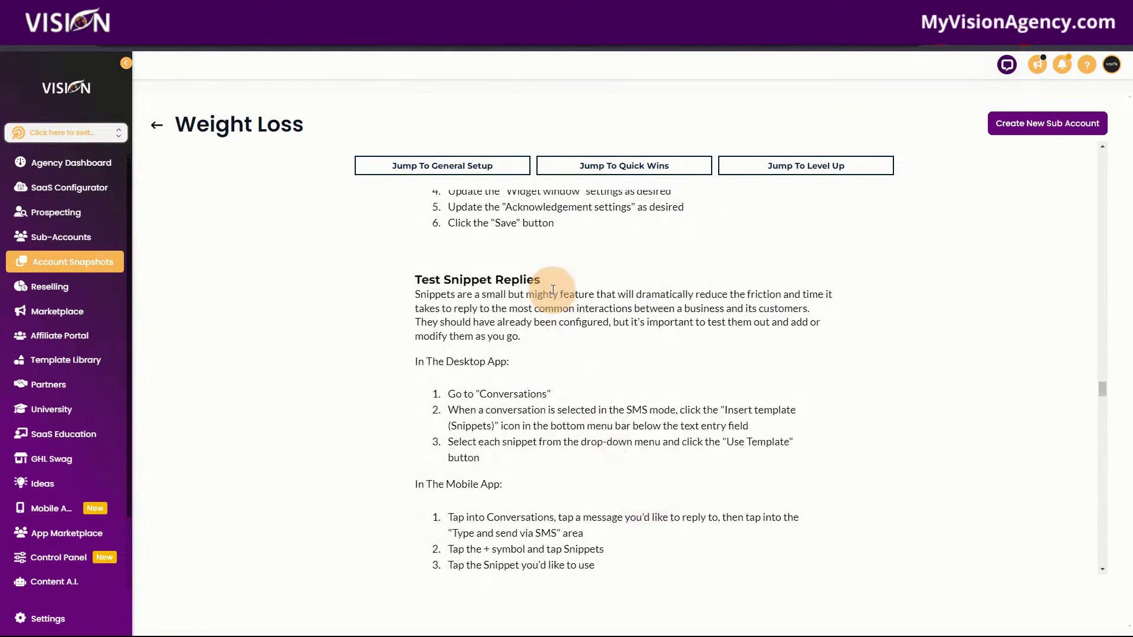
left_click_drag(543, 278, 420, 284)
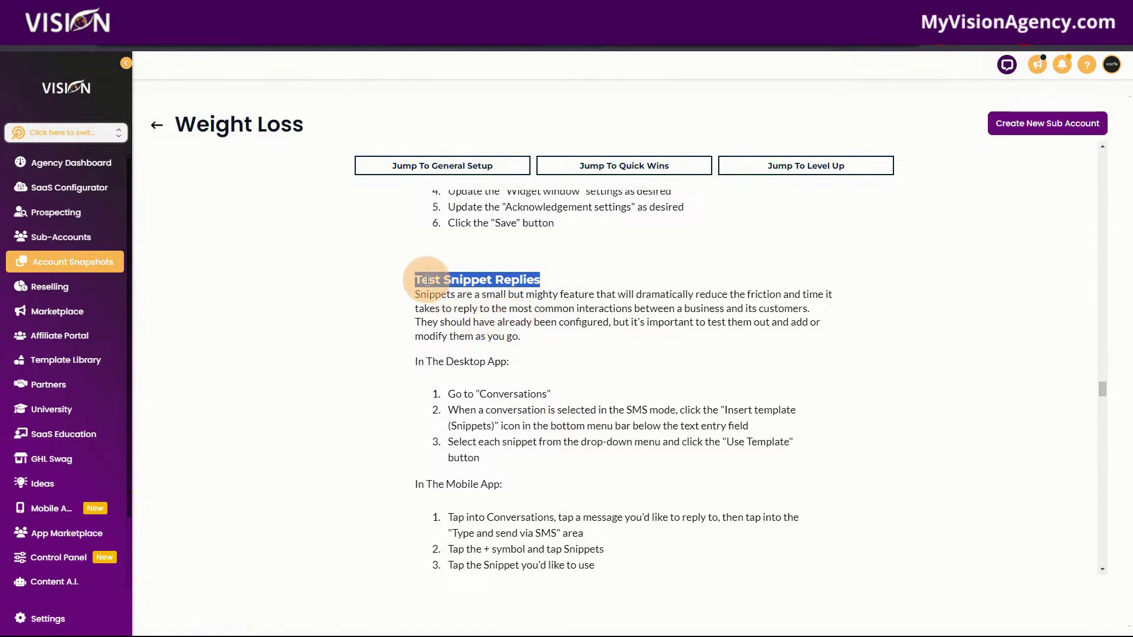
Scroll past the Bulk SMS and Link-In-Bio steps to the Launch Ads section's Facebook ad mockup.
scroll(632, 461, "down", 3)
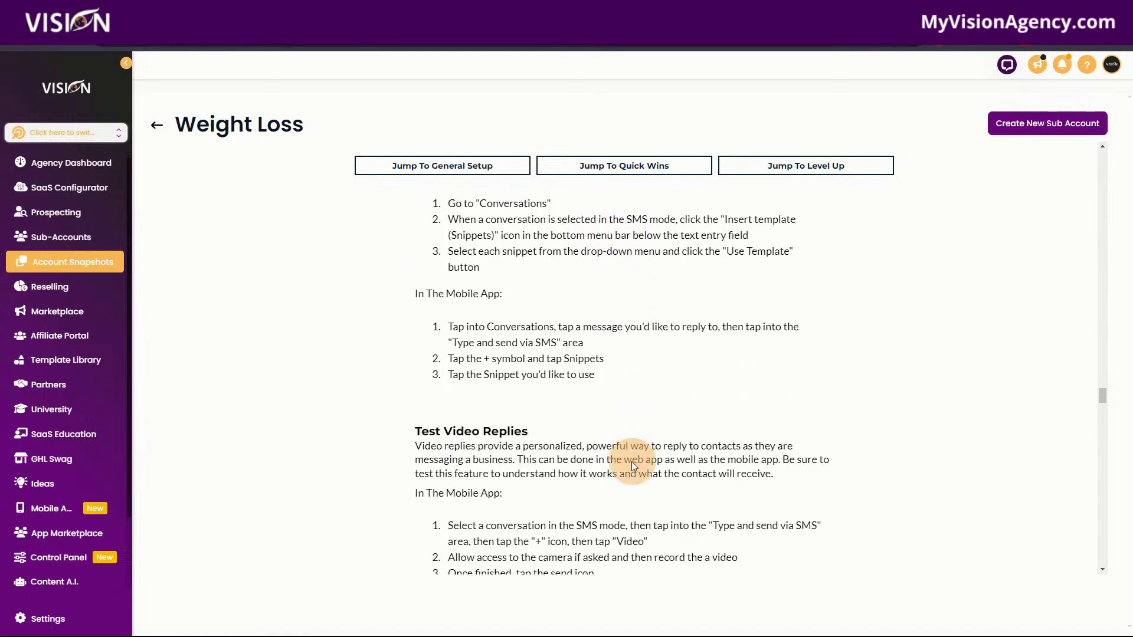
scroll(631, 462, "down", 2)
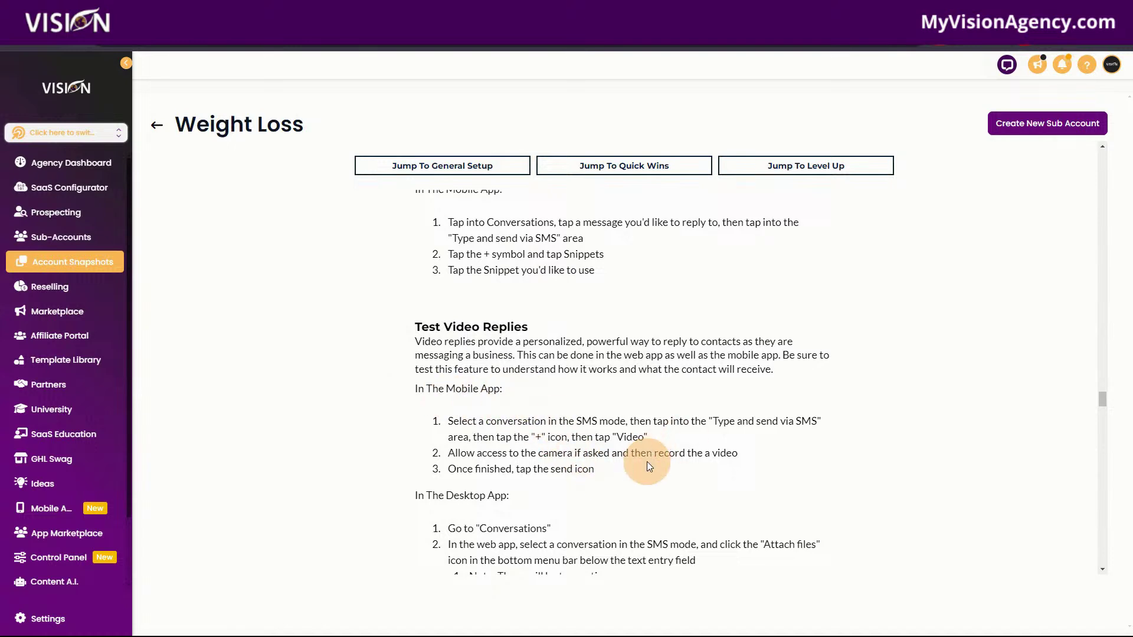
scroll(650, 466, "down", 4)
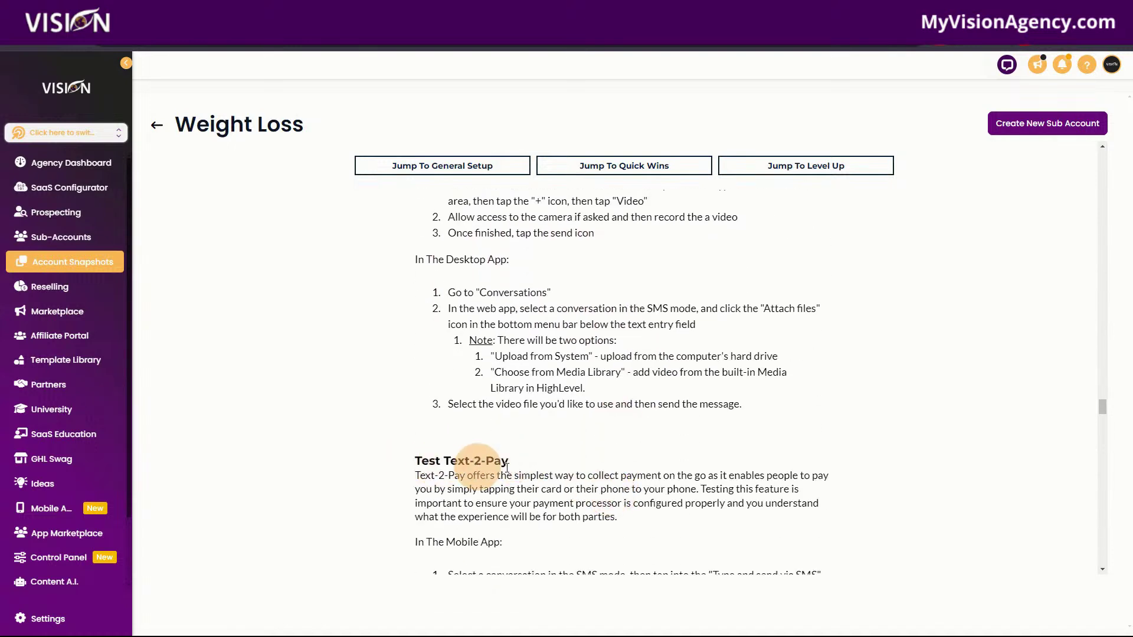
scroll(506, 468, "down", 8)
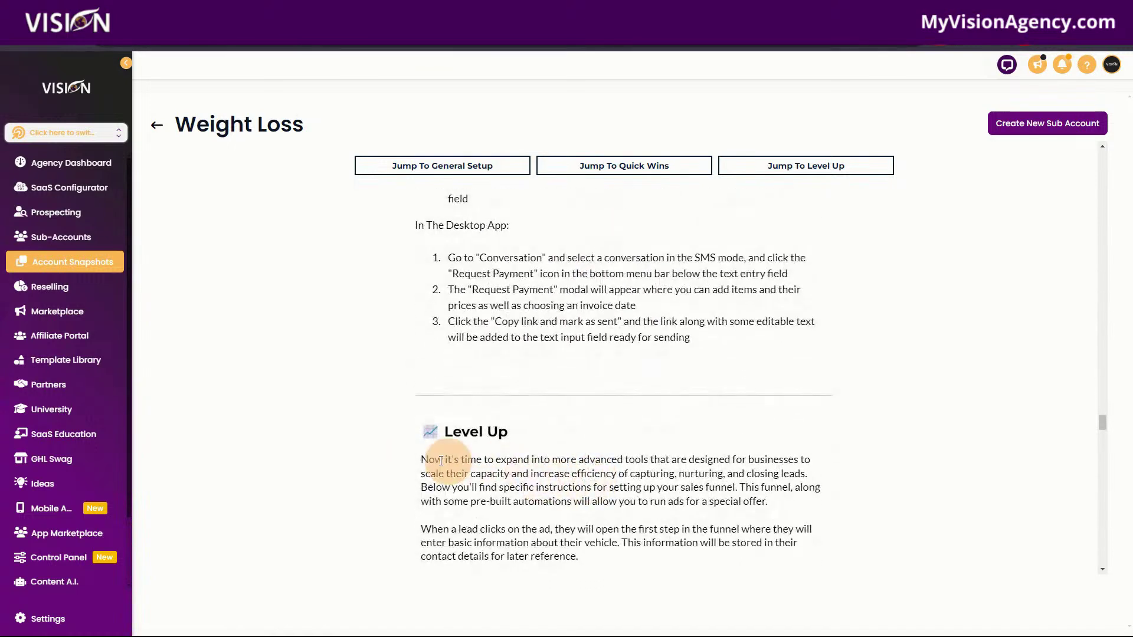
scroll(569, 475, "down", 4)
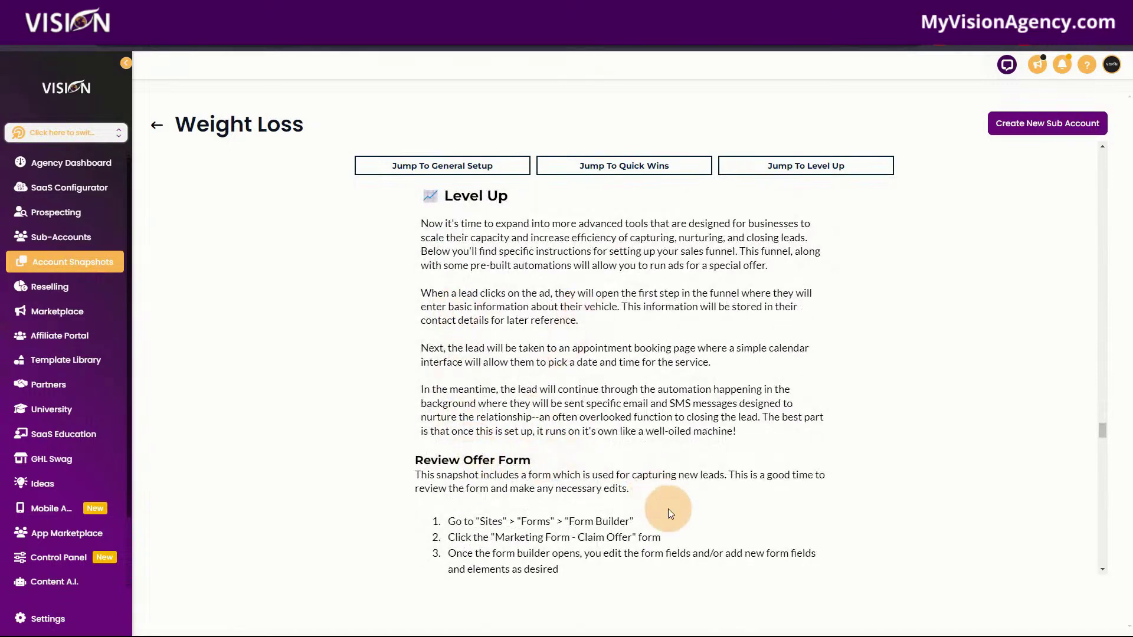
scroll(668, 509, "down", 4)
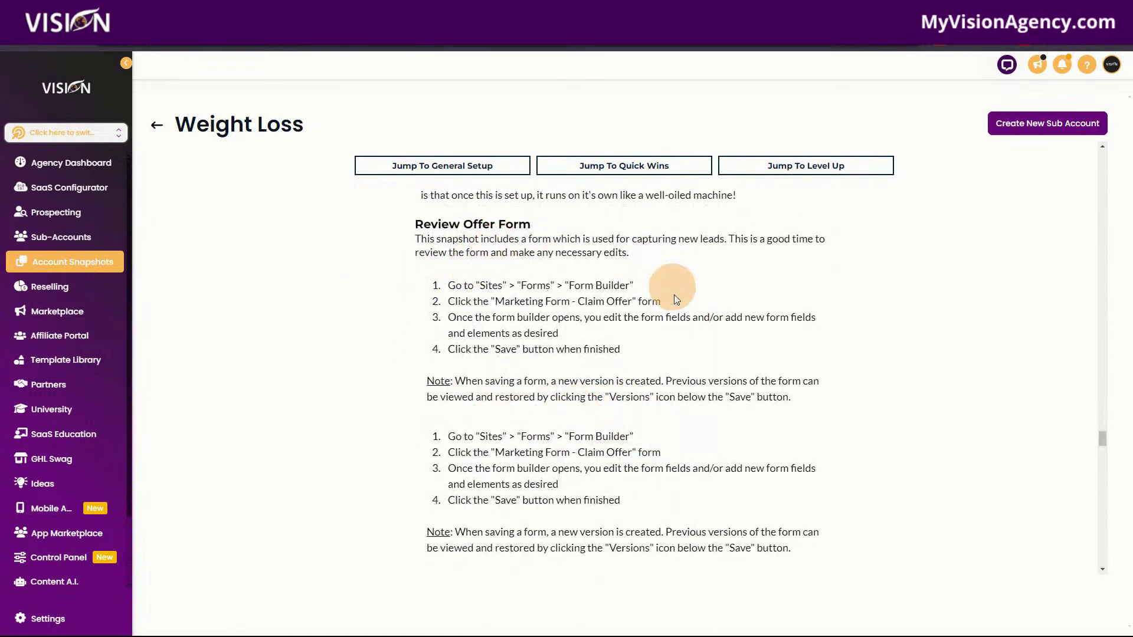
scroll(652, 534, "down", 5)
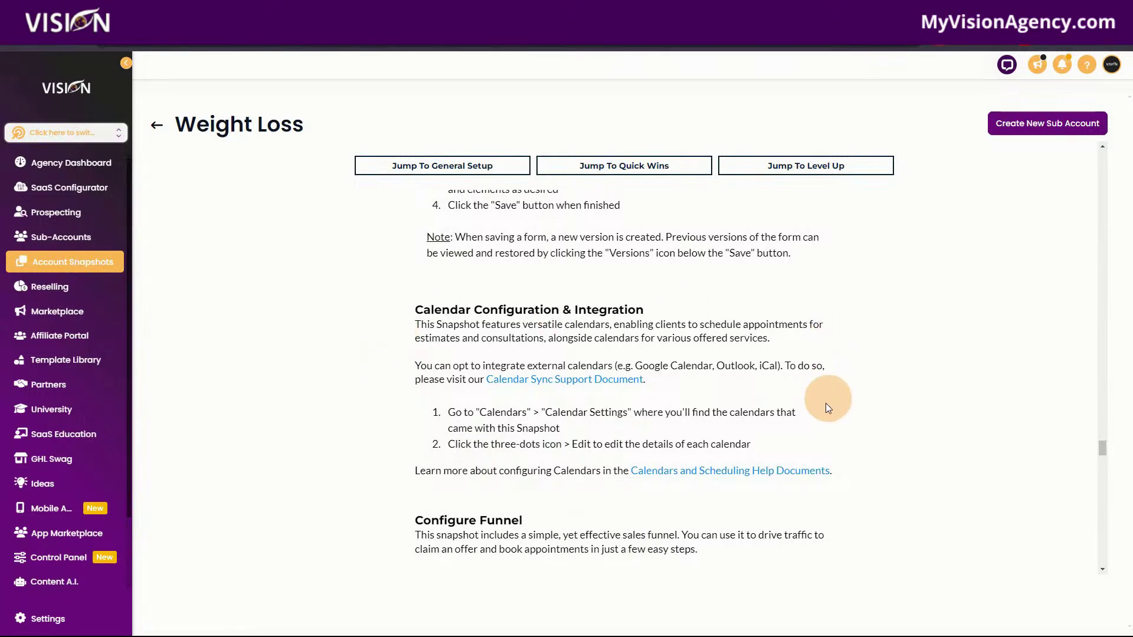
scroll(569, 514, "down", 4)
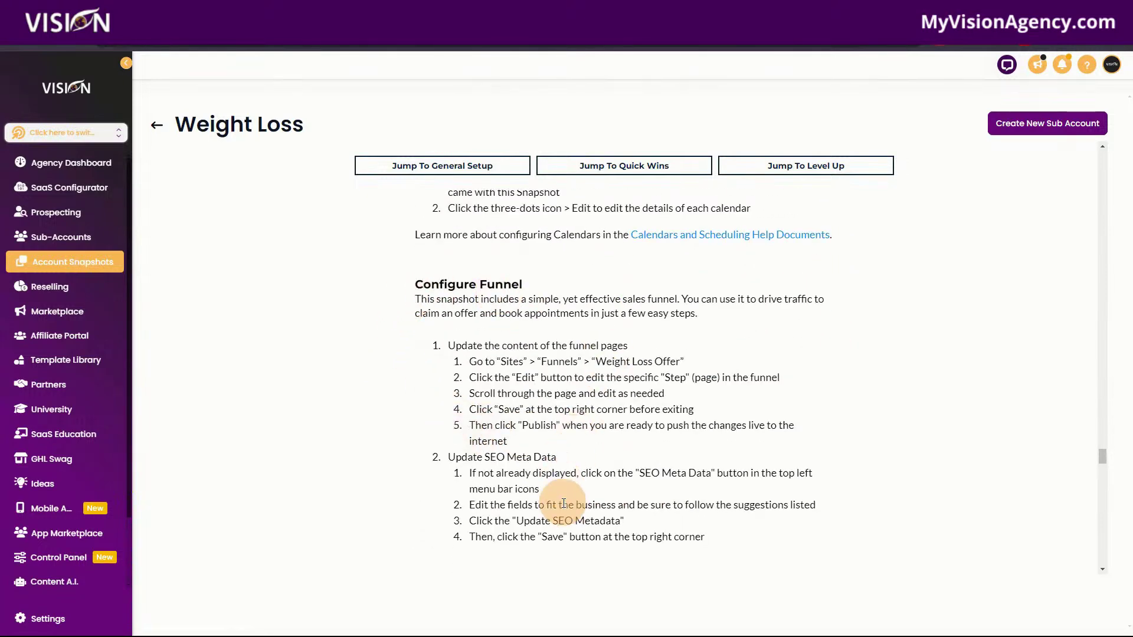
scroll(565, 500, "down", 4)
scroll(590, 422, "down", 3)
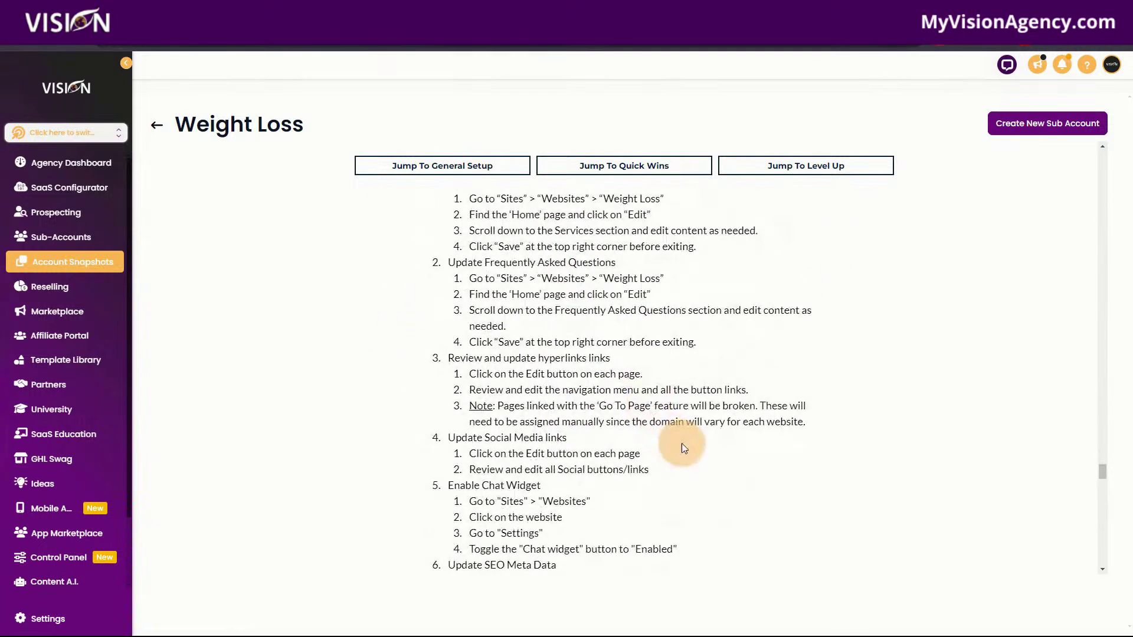
scroll(681, 444, "down", 13)
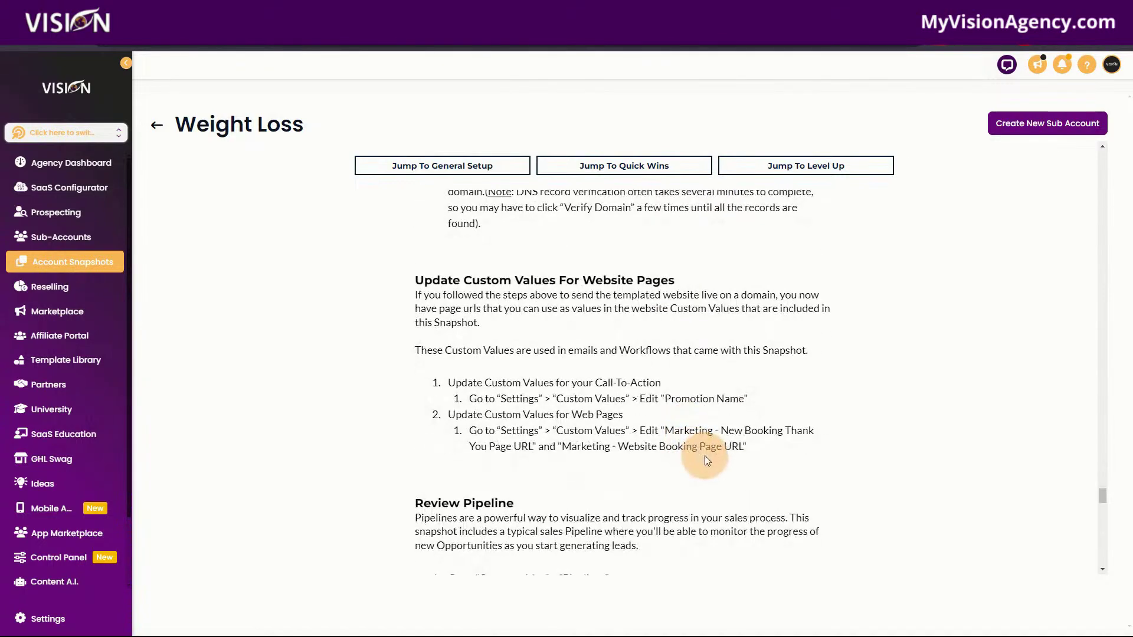
scroll(705, 456, "down", 12)
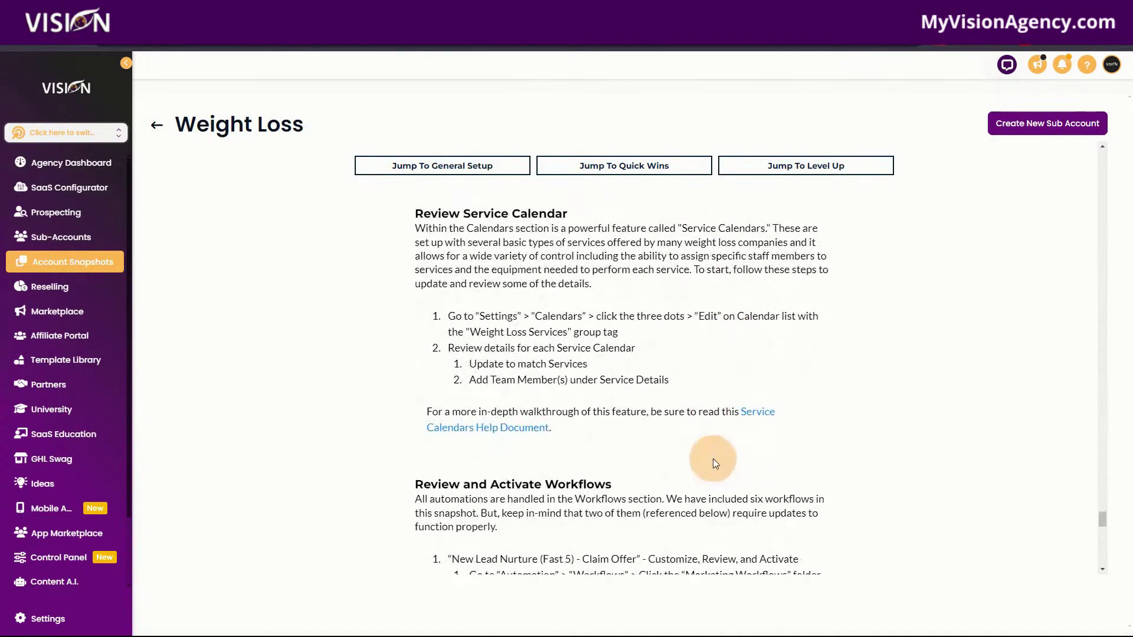
scroll(714, 460, "down", 10)
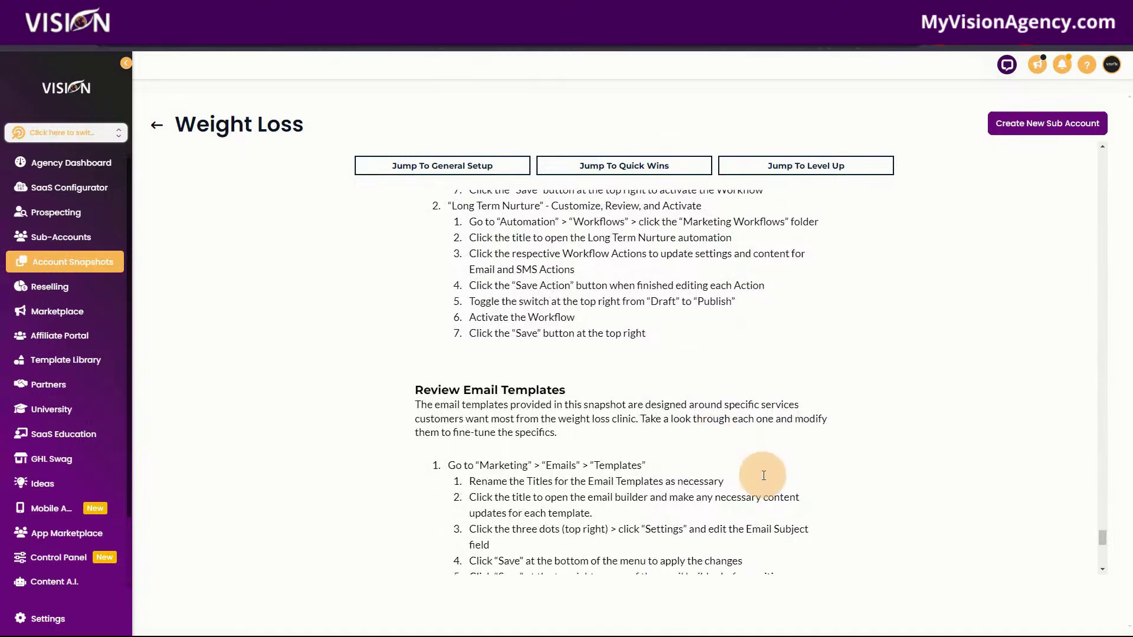
scroll(764, 475, "down", 10)
scroll(764, 480, "down", 3)
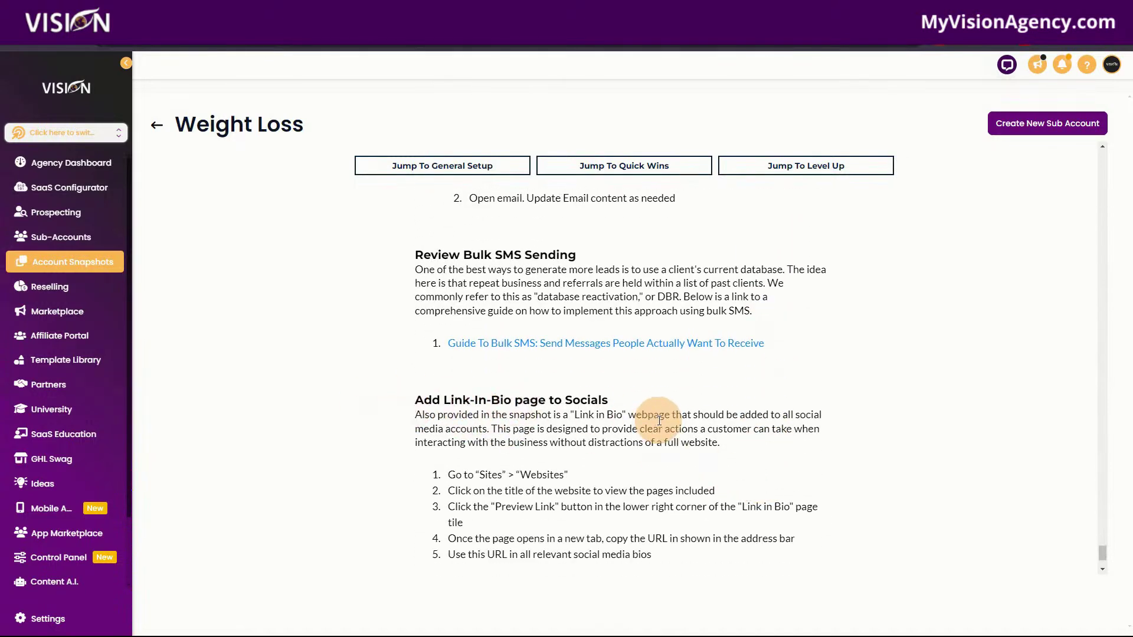
scroll(696, 473, "down", 2)
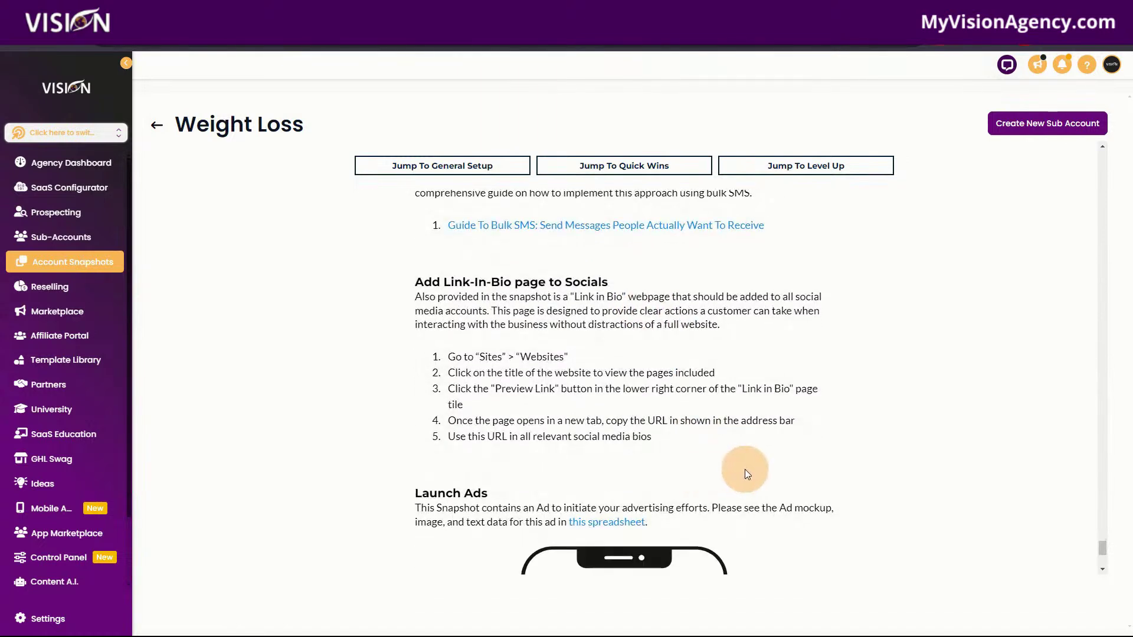
scroll(745, 469, "down", 3)
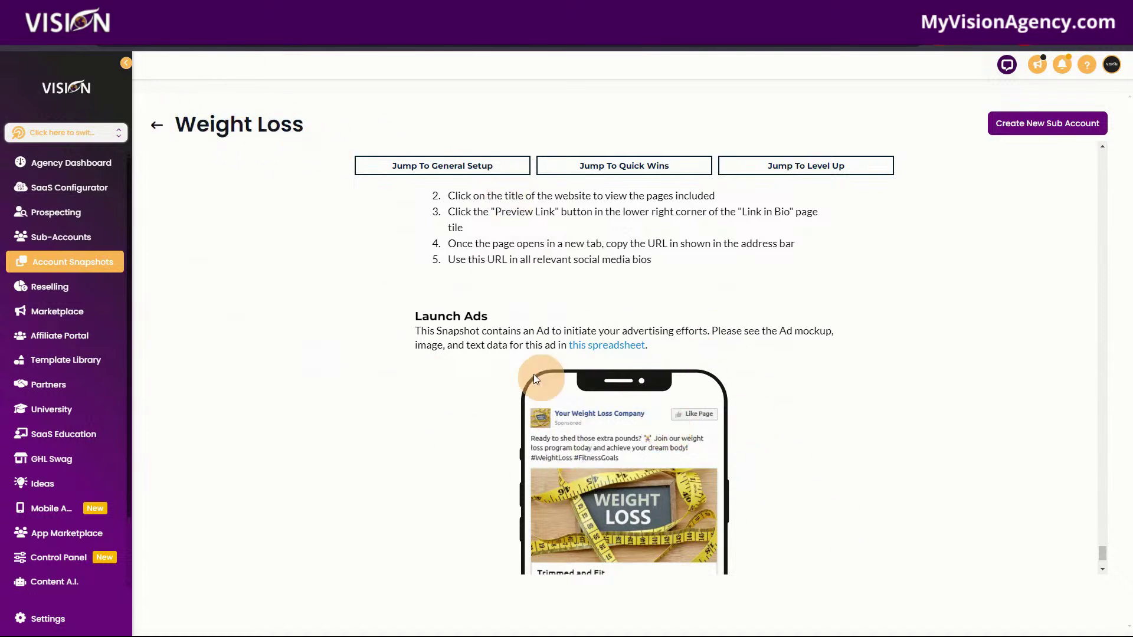
Make a personal copy of the Health & Wellness - Weight Loss ad spreadsheet, then return to the guide.
left_click(612, 348)
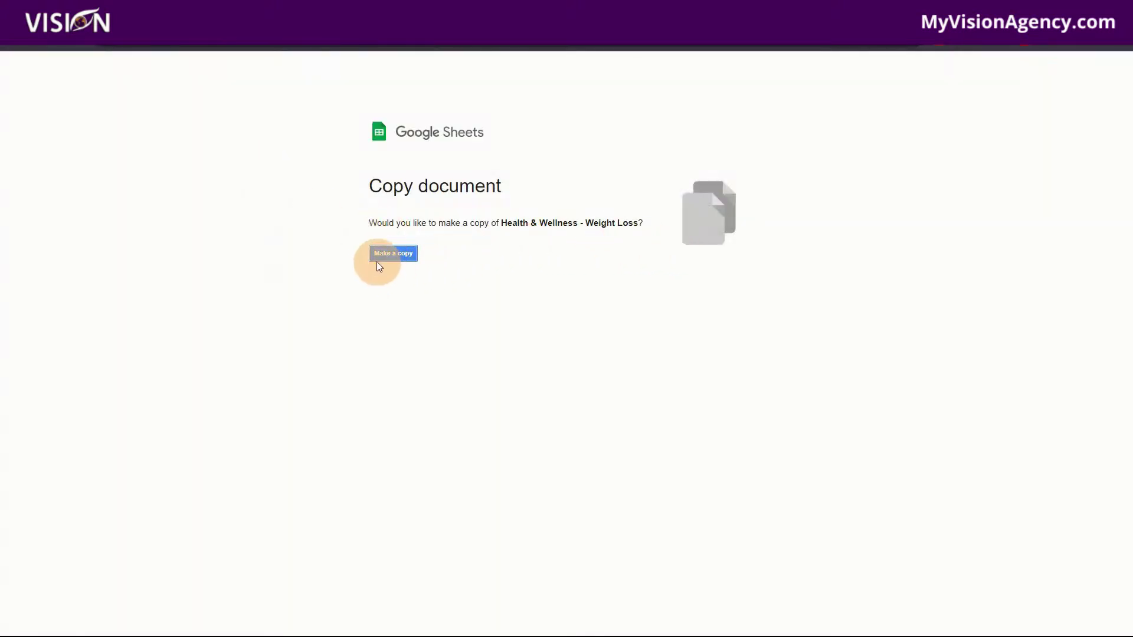
left_click(377, 255)
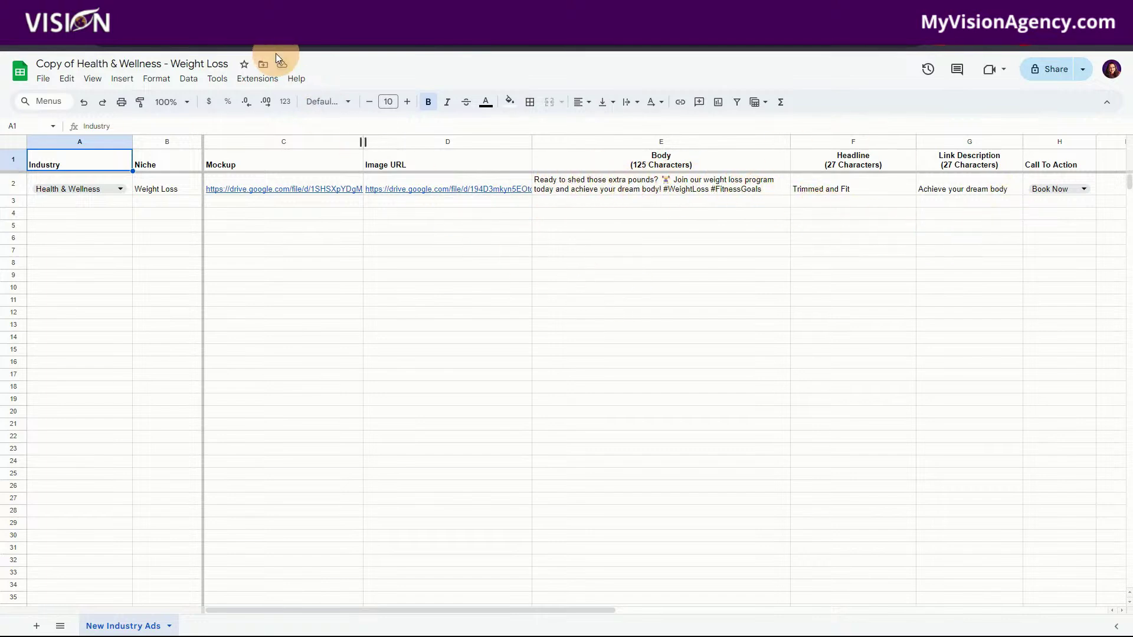
key("ctrl+shift+Tab")
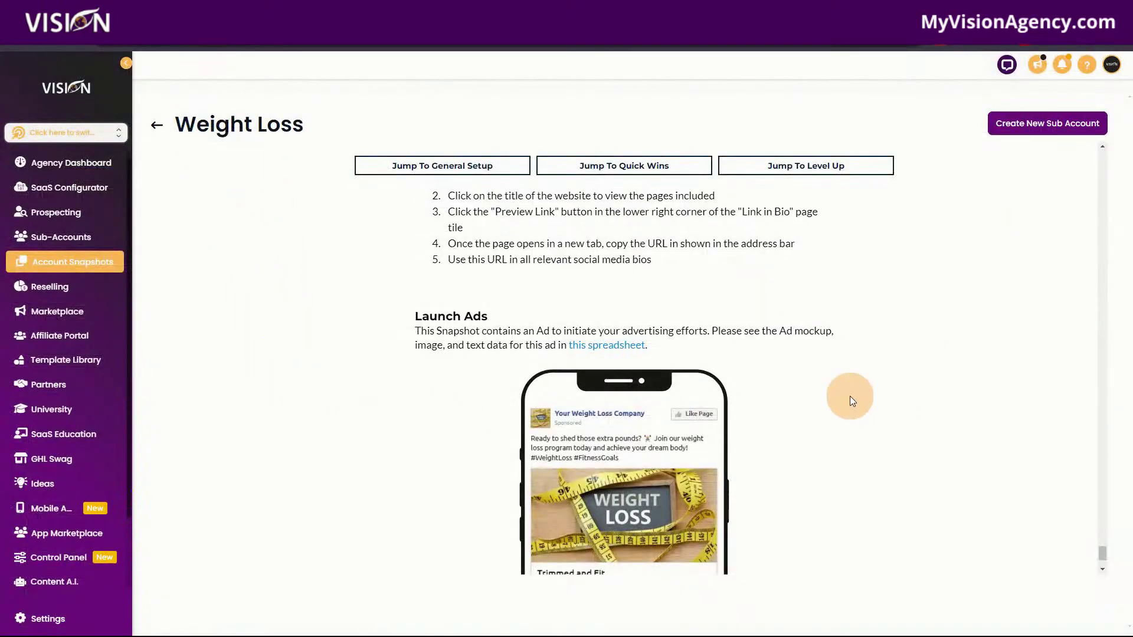
Scroll the guide back up to the Long Term Nurture workflow activation steps.
scroll(281, 436, "up", 8)
scroll(281, 434, "up", 6)
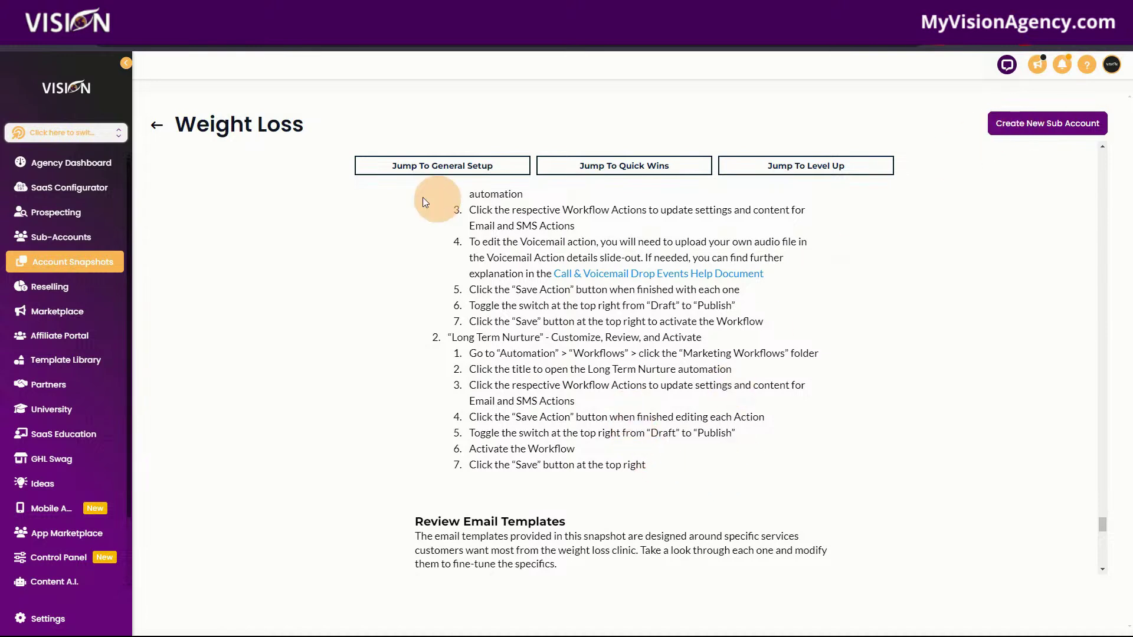
Create a new sub-account prefilled from the My Vision Agency™ Indianapolis map listing.
left_click(1032, 122)
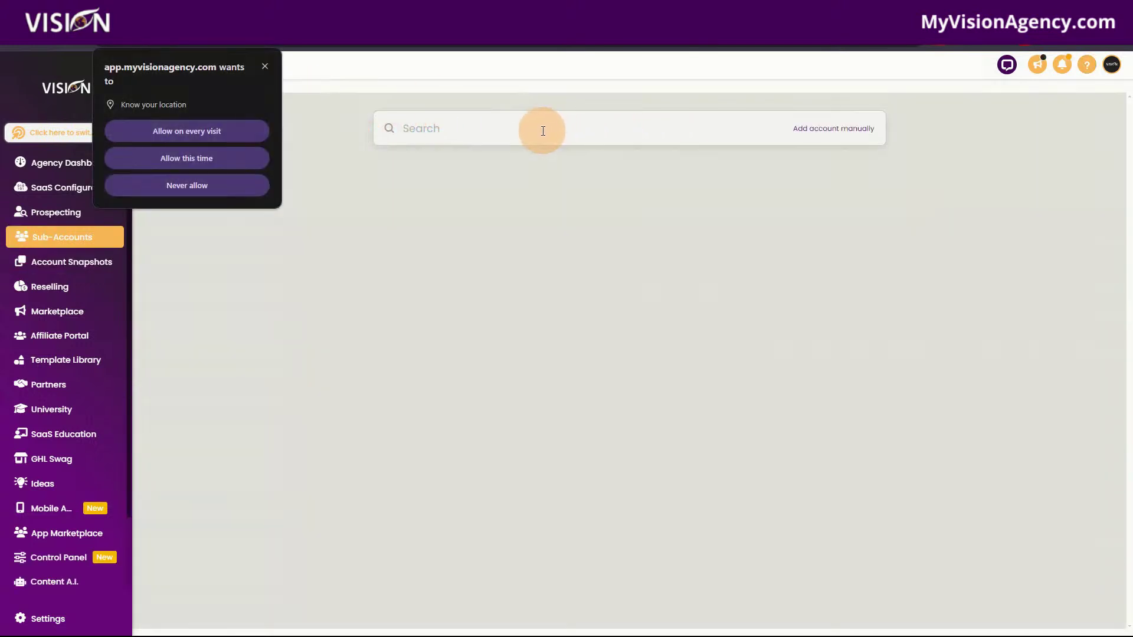
left_click(504, 129)
type("my v")
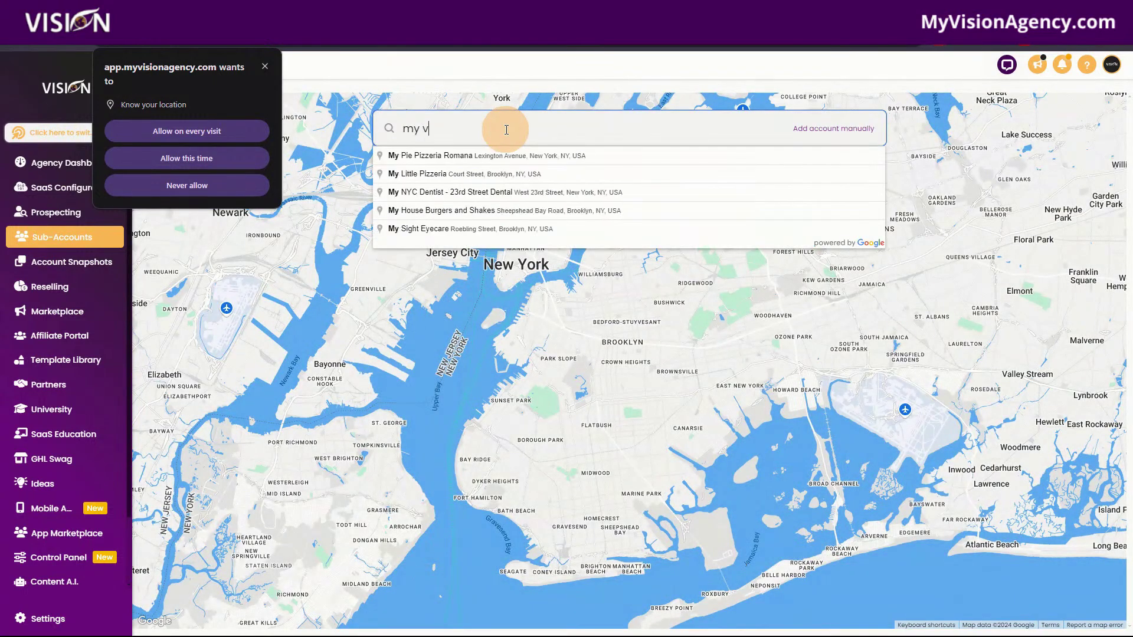
type("ision agency")
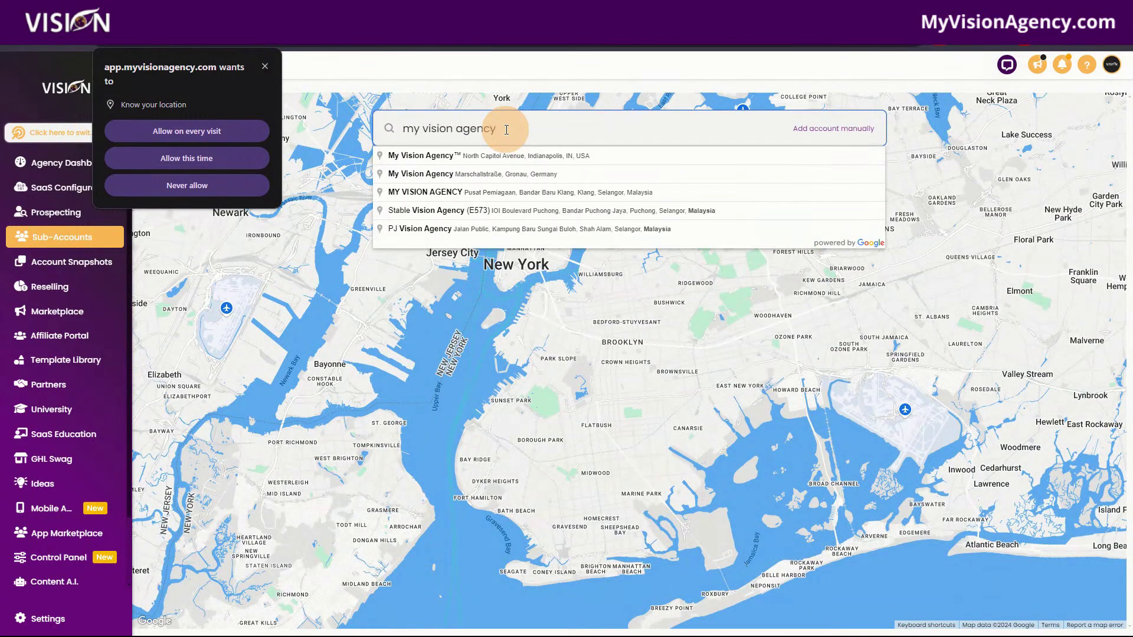
left_click(505, 156)
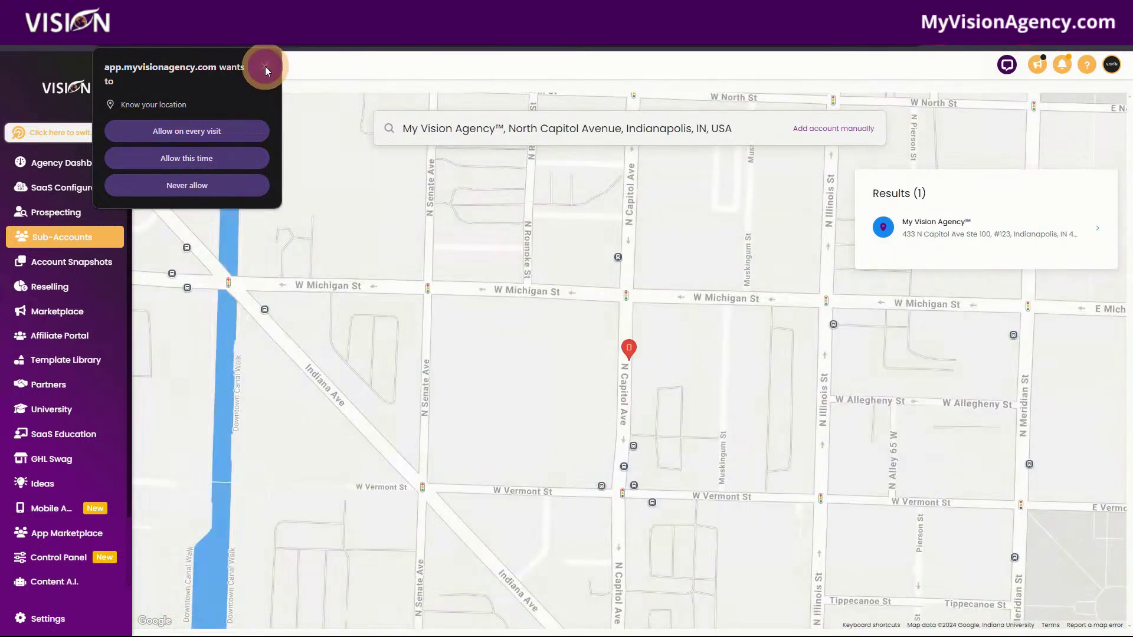
left_click(264, 67)
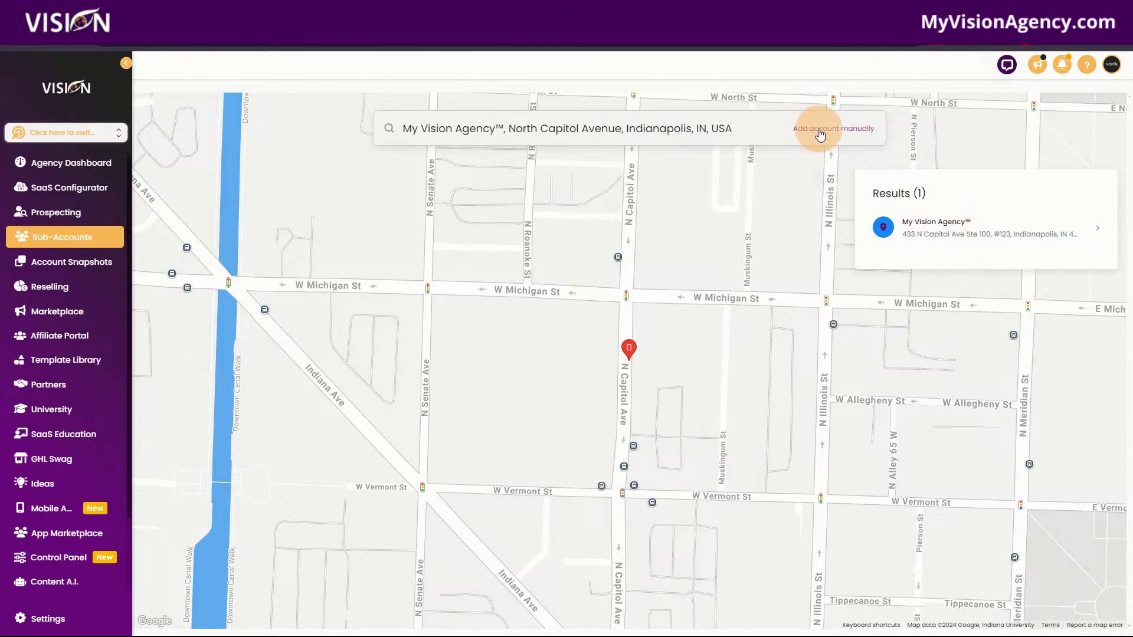
left_click(949, 232)
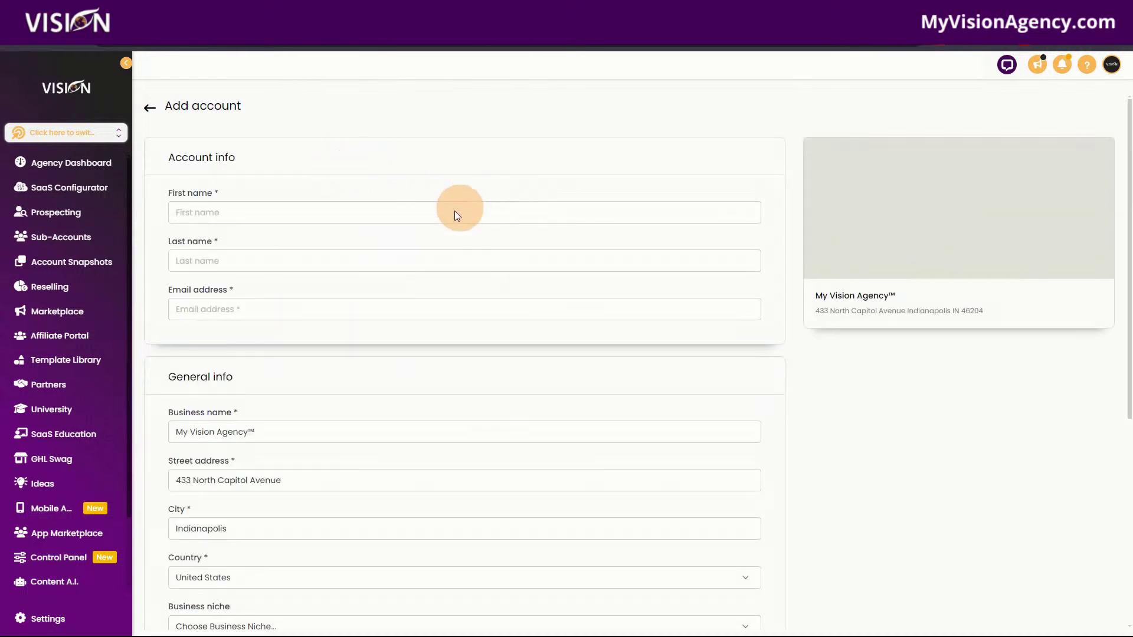
Enter the contact's first name and e-mail address in the Add account form.
scroll(336, 430, "down", 3)
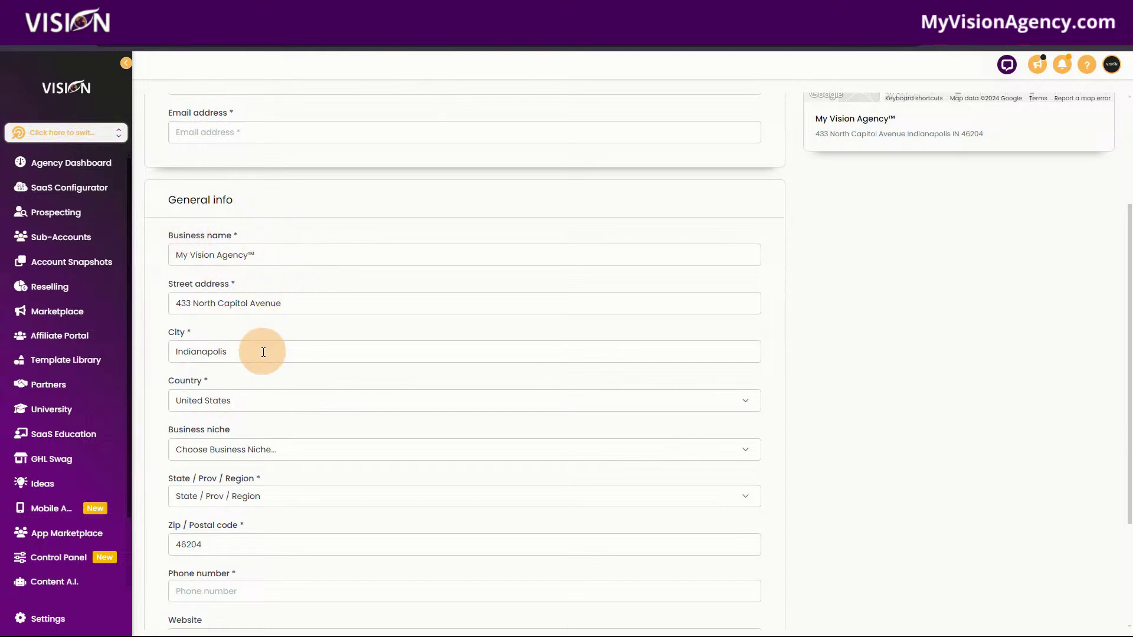
scroll(323, 476, "down", 3)
scroll(297, 400, "up", 6)
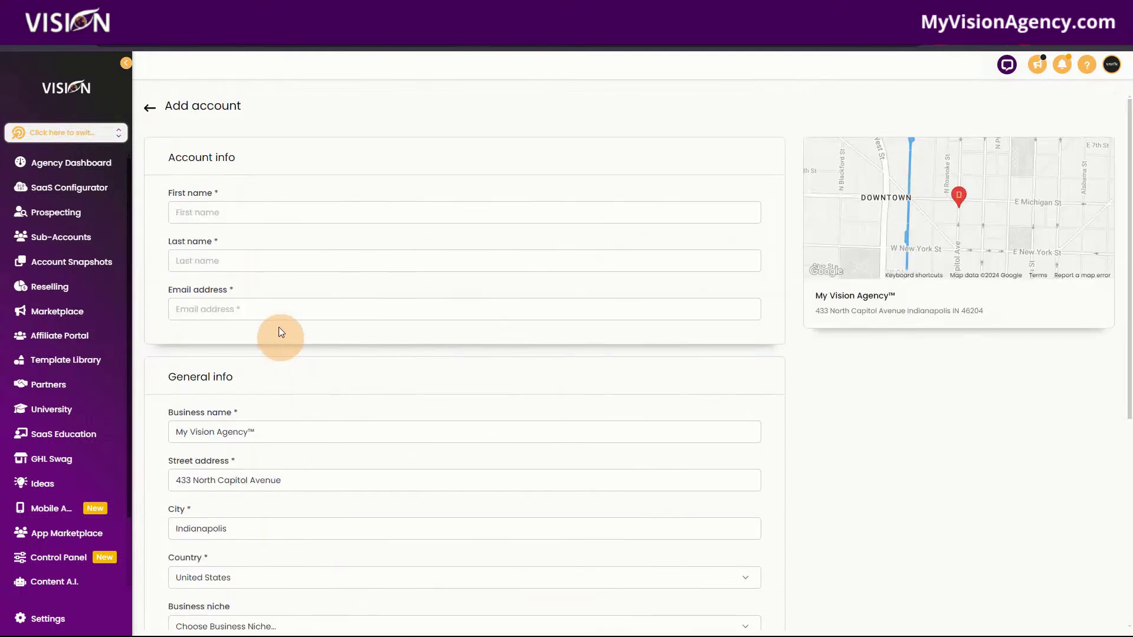
left_click(252, 220)
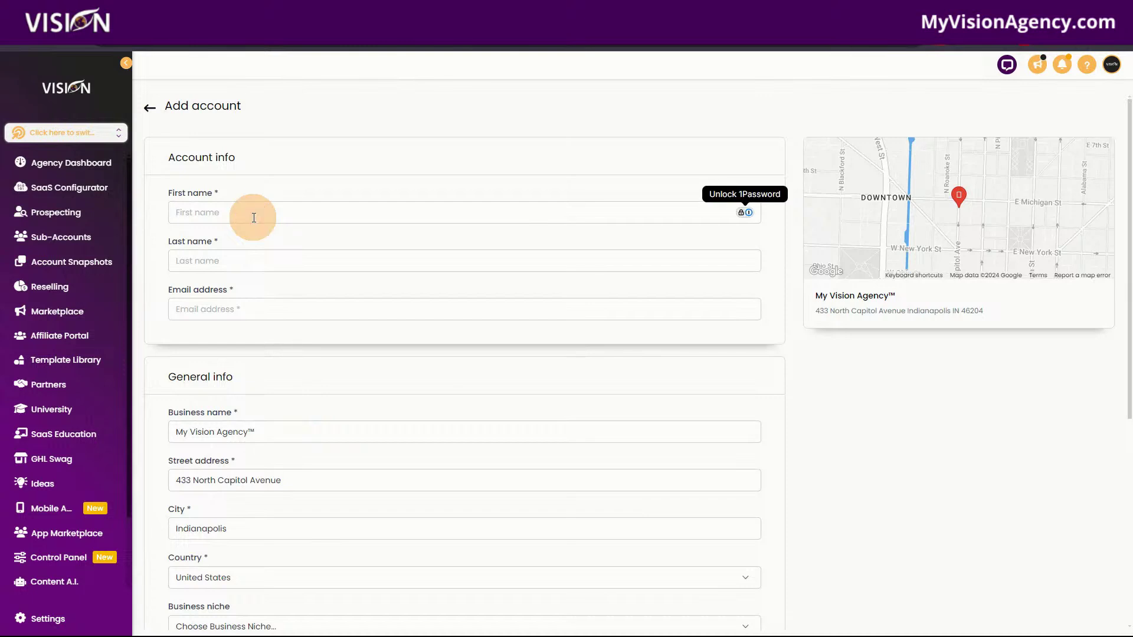
type("Jane")
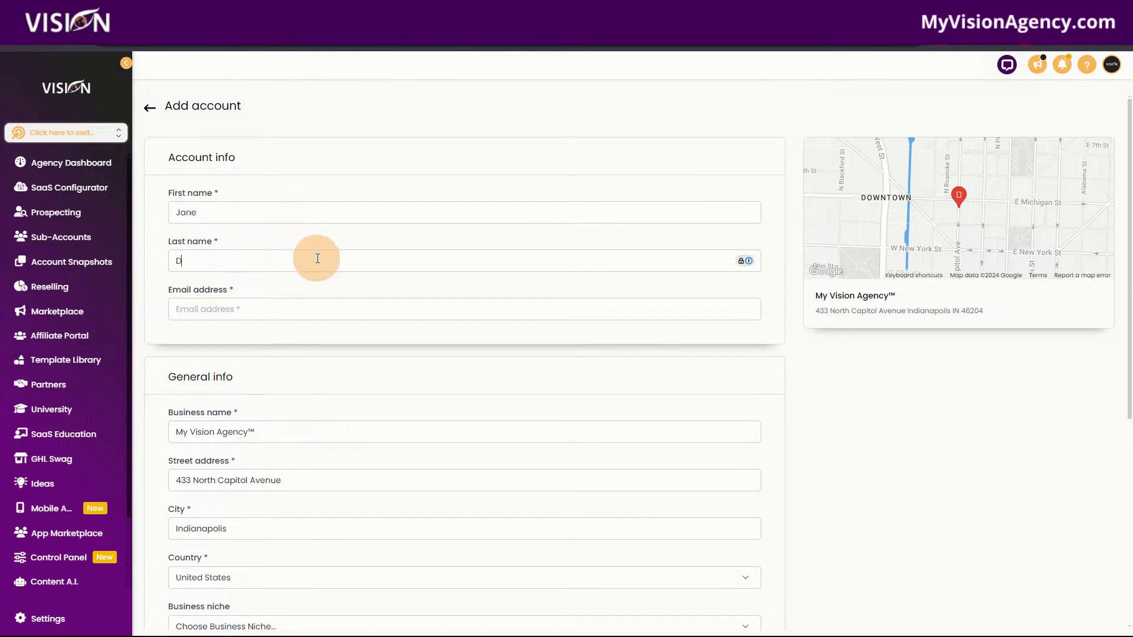
left_click(301, 312)
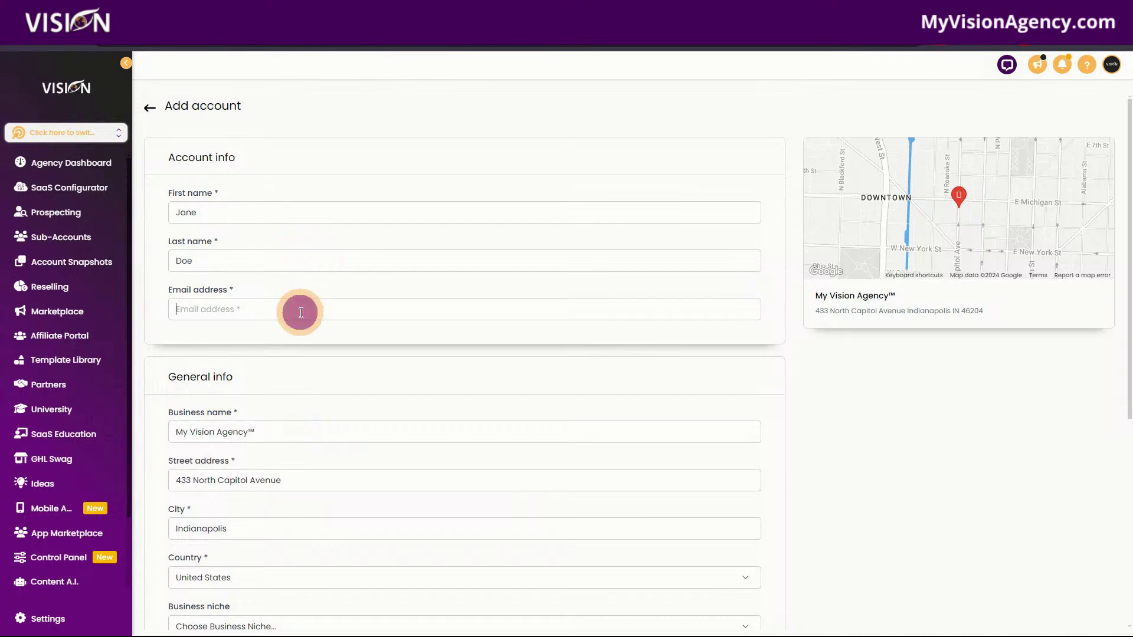
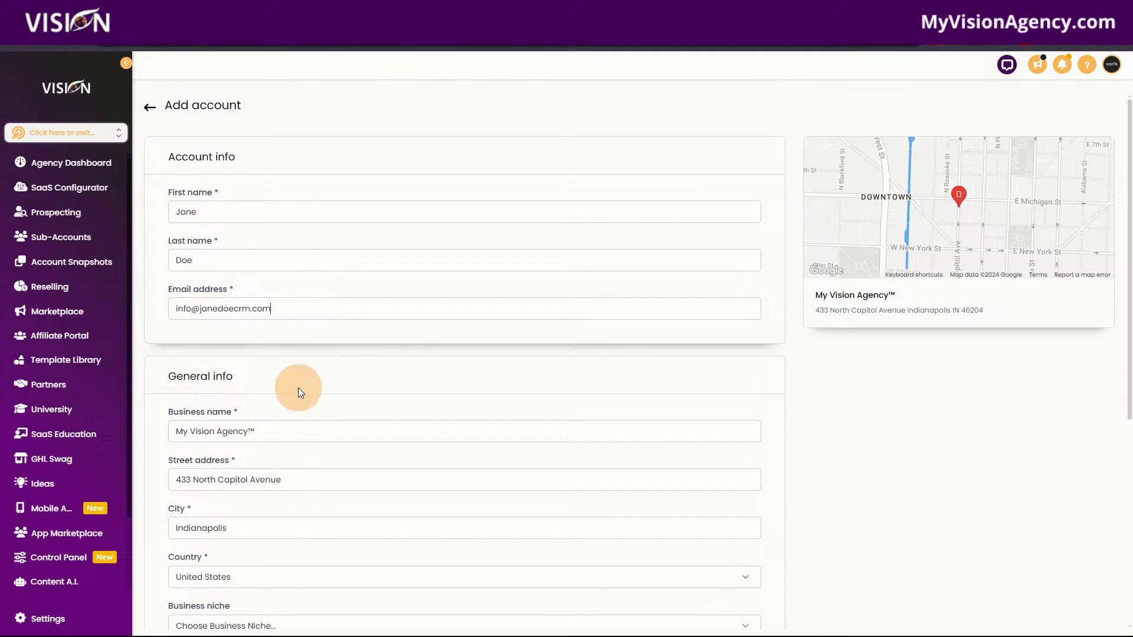
Enter the business phone number and save the new sub-account.
scroll(298, 387, "down", 3)
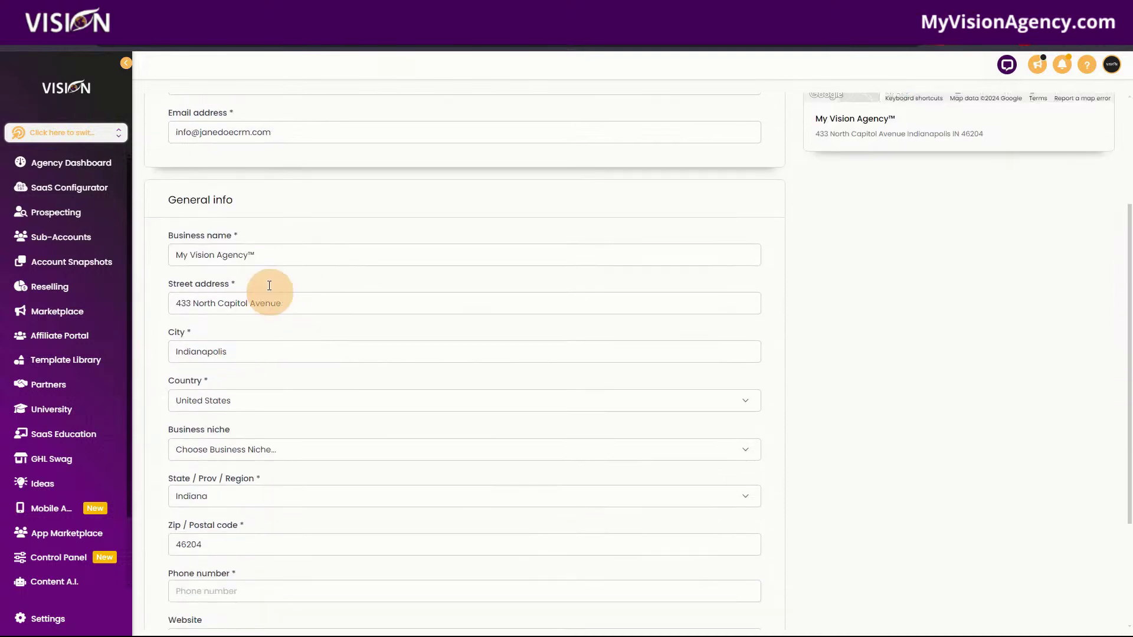
scroll(266, 506, "down", 3)
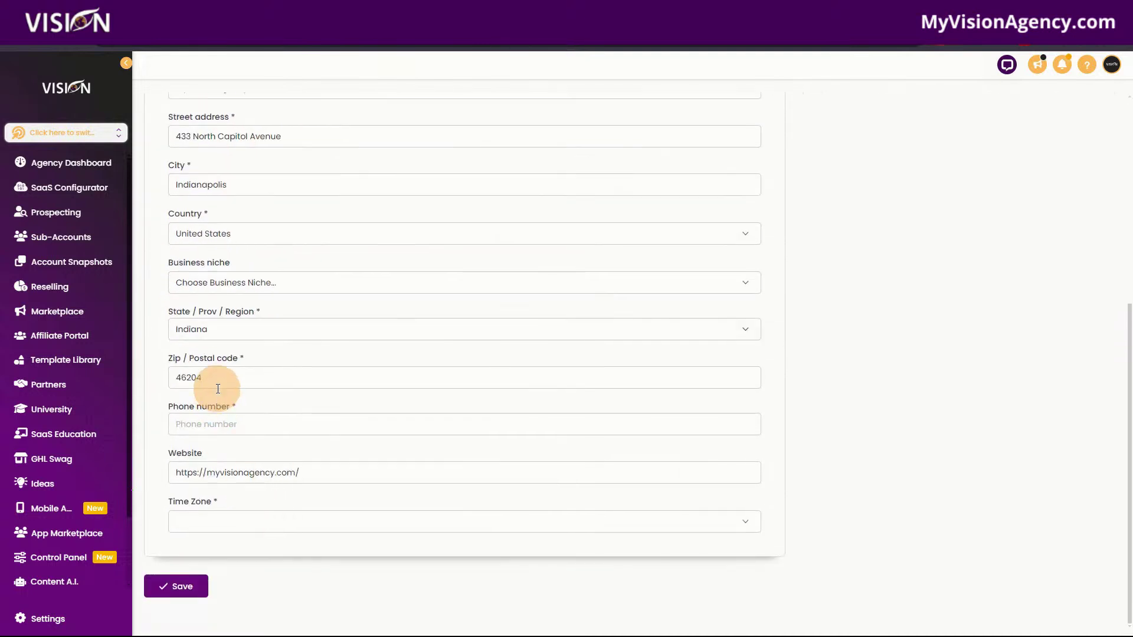
left_click(238, 428)
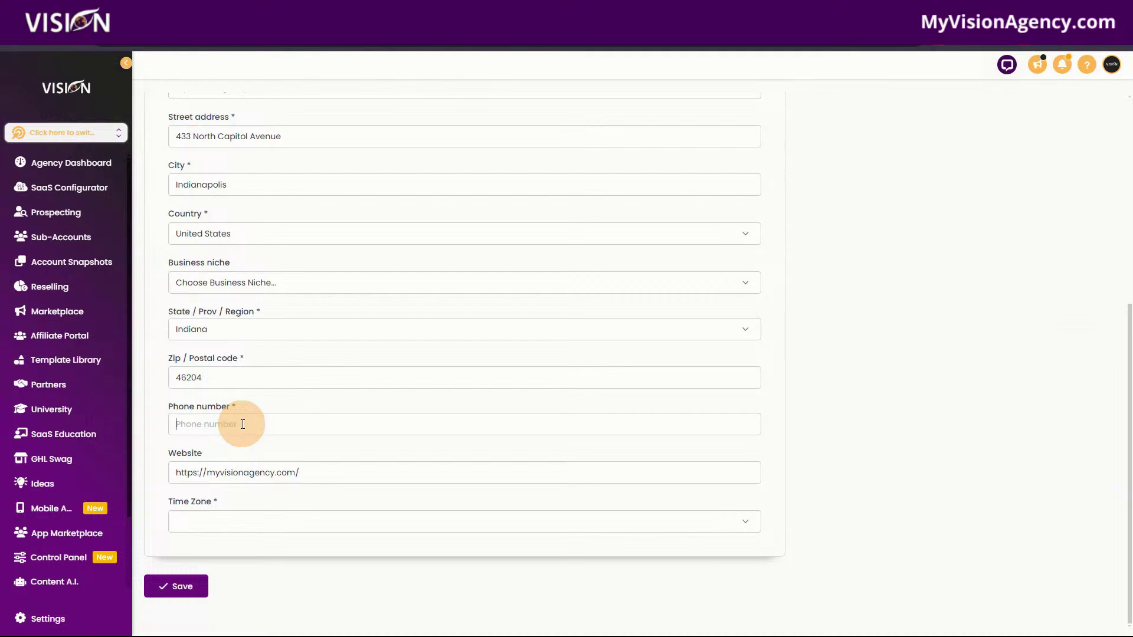
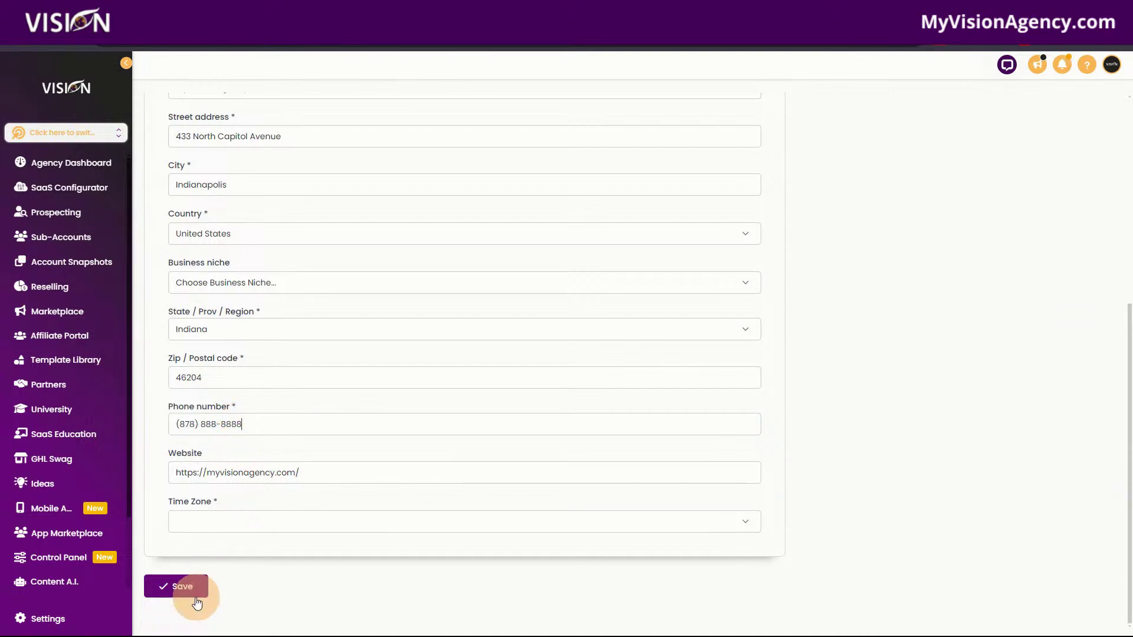
left_click(190, 590)
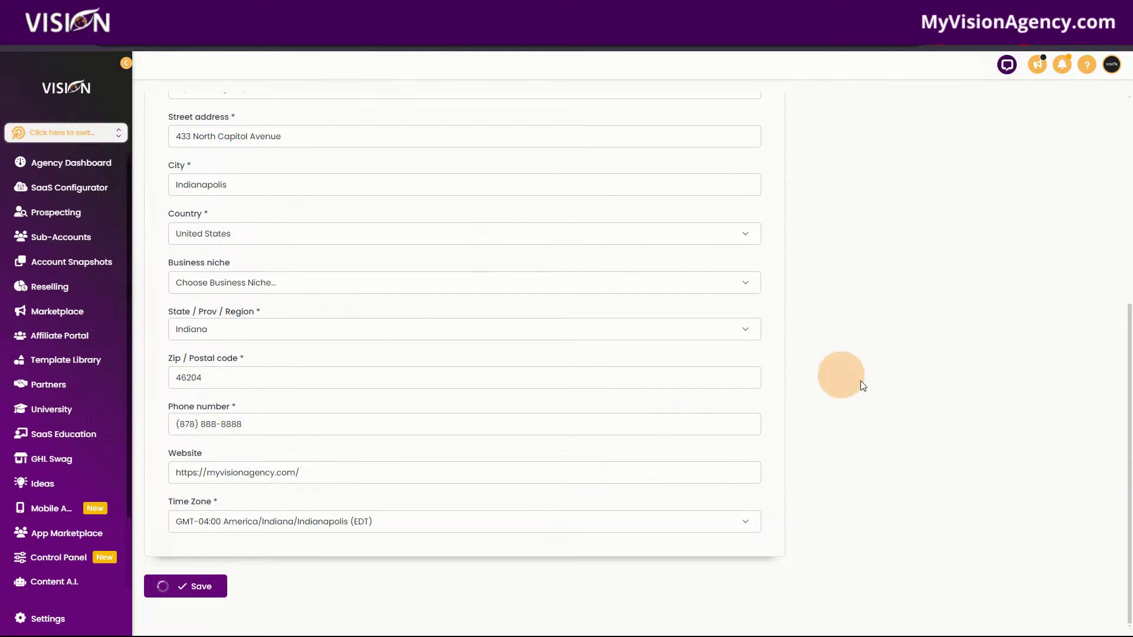
Scroll to the top of the saved My Vision Agency™ sub-account details and open its Actions dropdown.
scroll(876, 502, "up", 1)
scroll(874, 497, "up", 5)
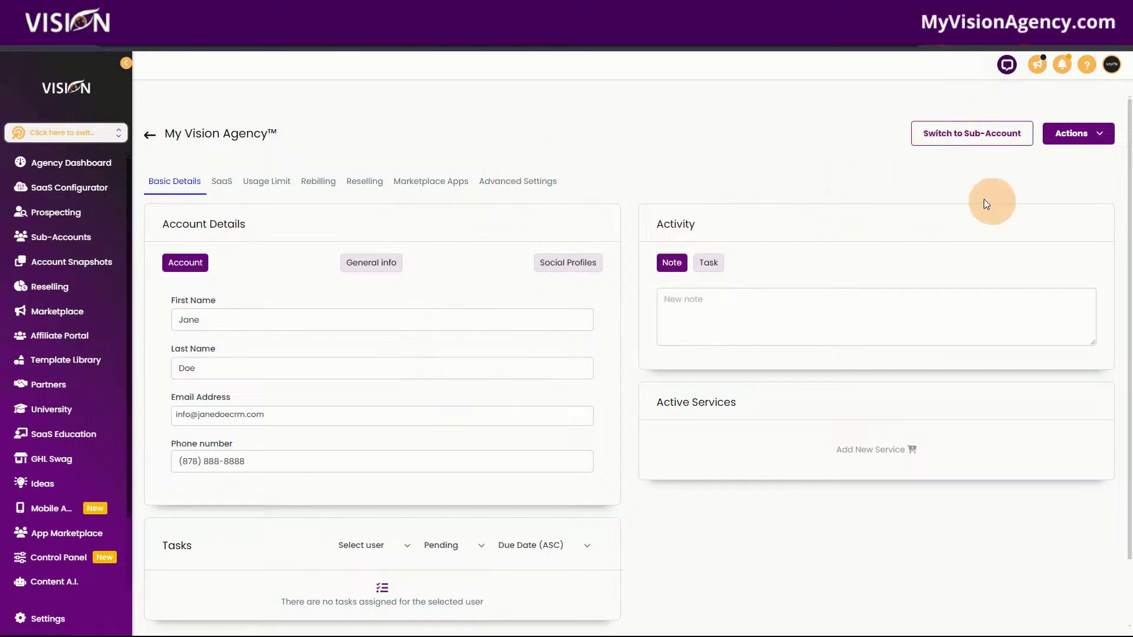
left_click(1100, 133)
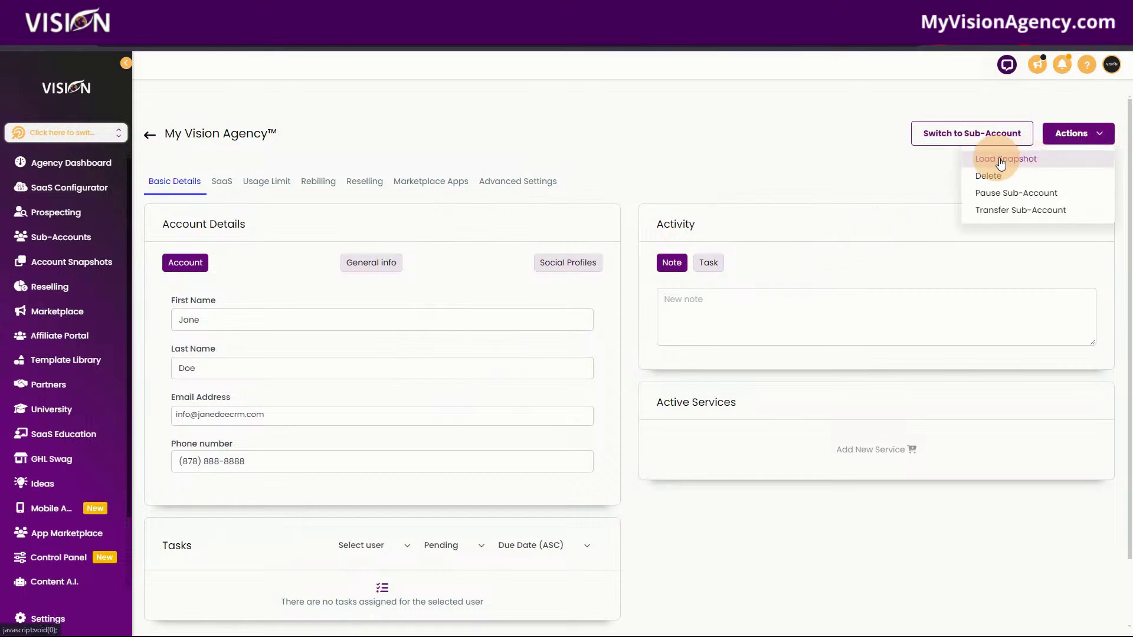
Start loading a snapshot, pick Vertical - Weight Loss from the snapshot list, and continue.
left_click(1027, 160)
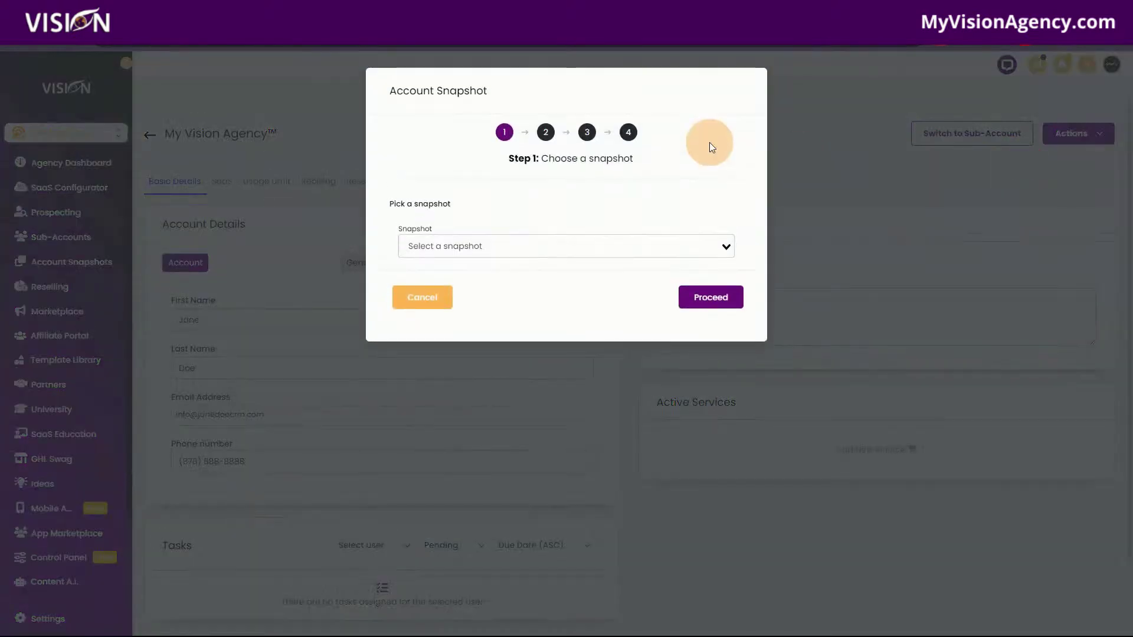
left_click(511, 245)
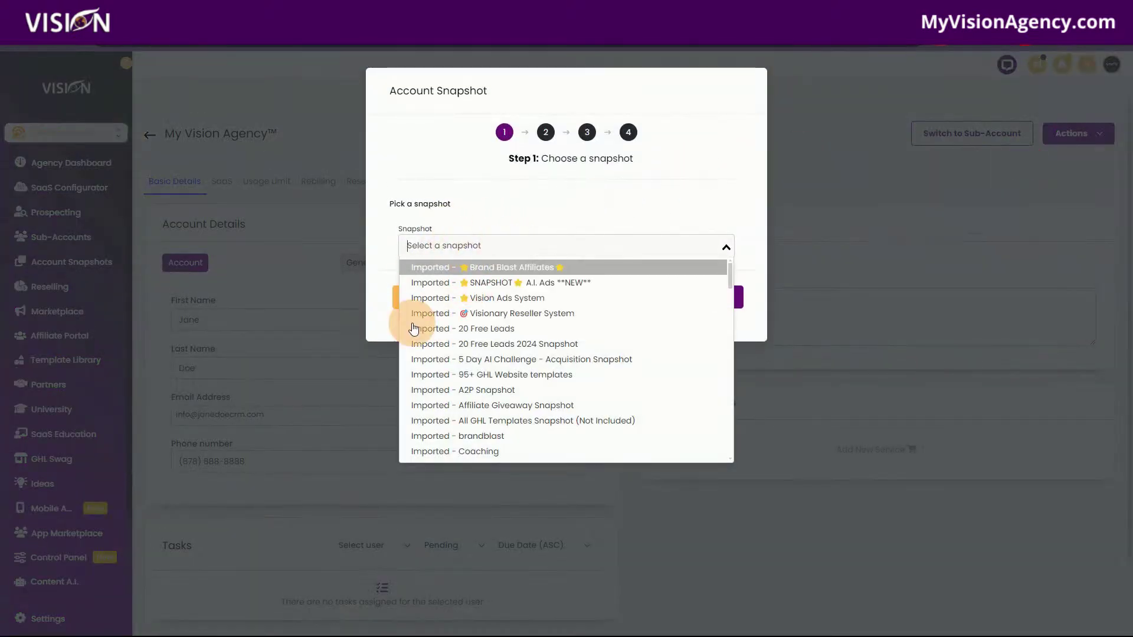
scroll(435, 422, "down", 1)
scroll(436, 422, "down", 15)
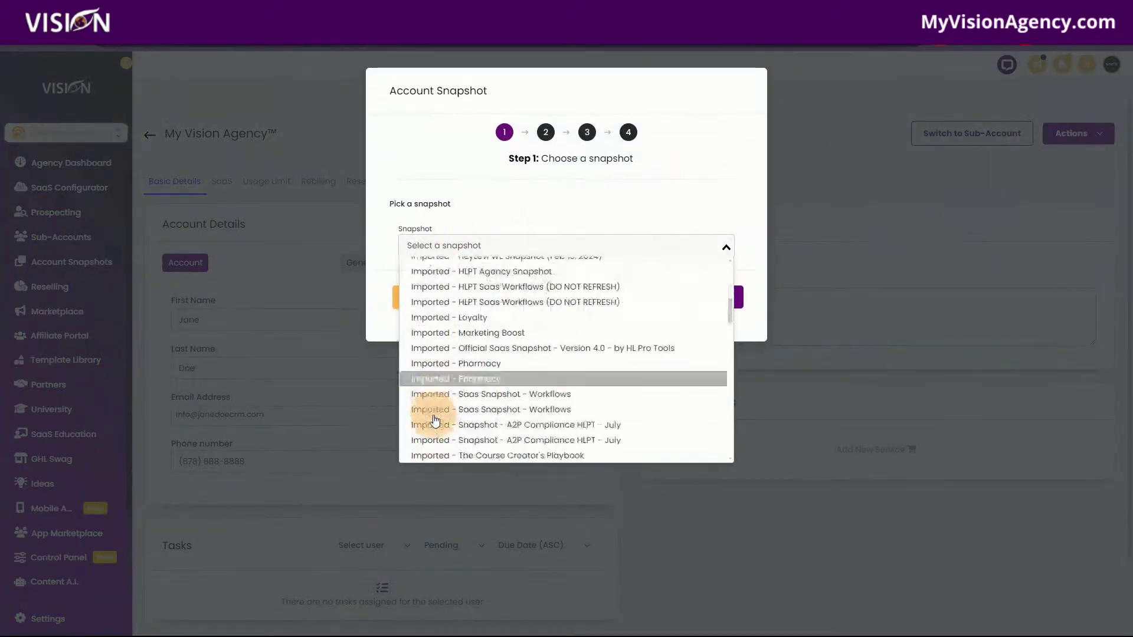
scroll(433, 354, "down", 6)
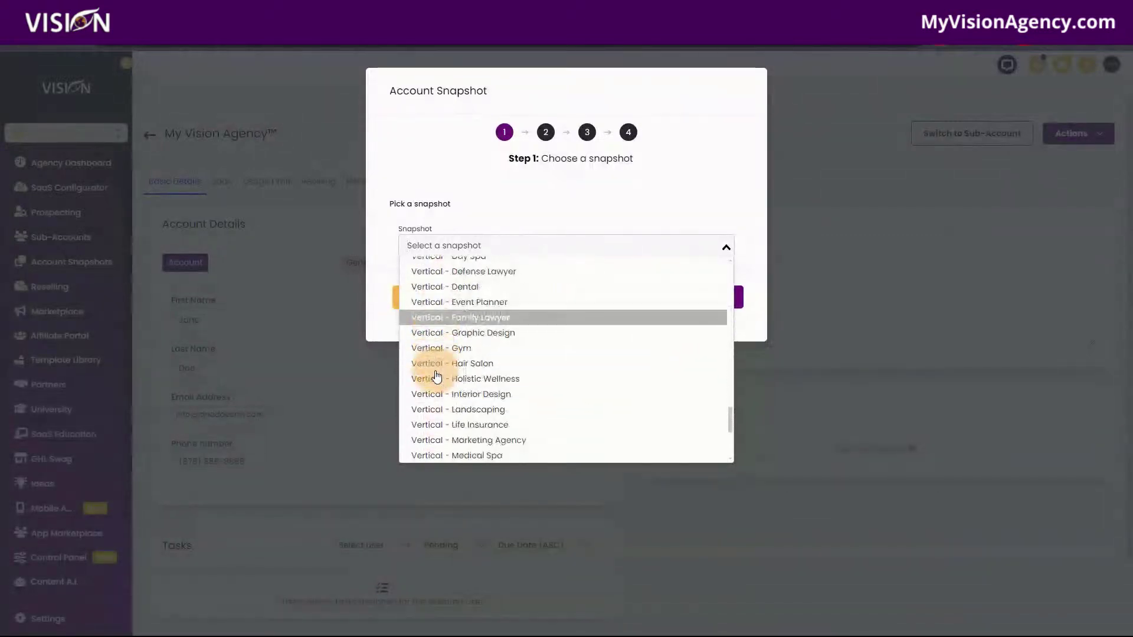
scroll(468, 419, "down", 5)
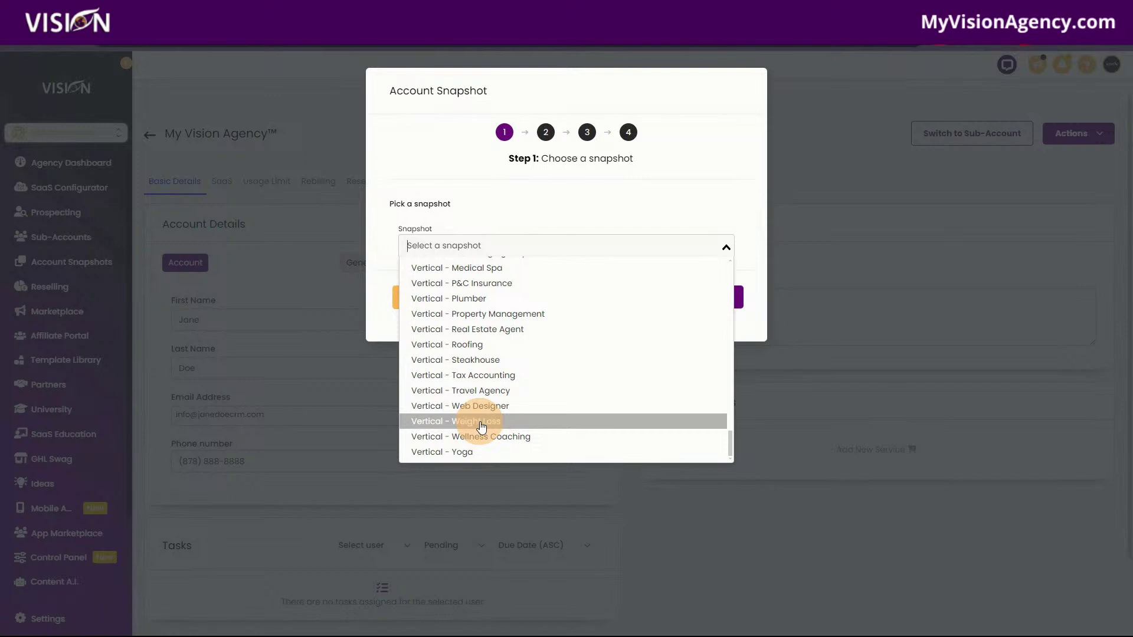
left_click(482, 426)
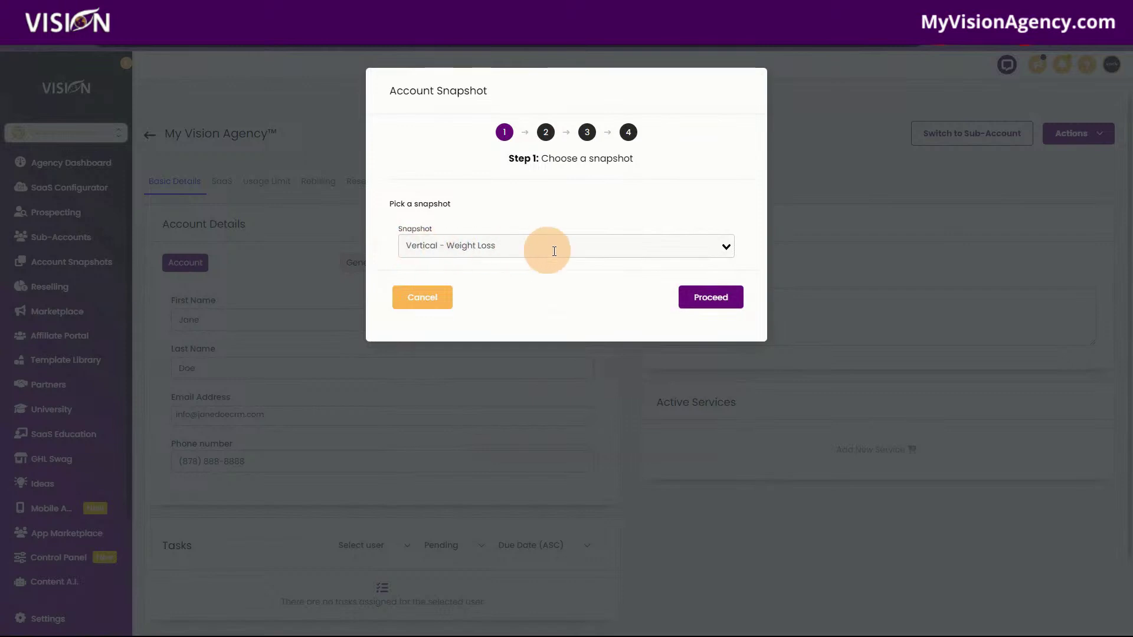
left_click(709, 300)
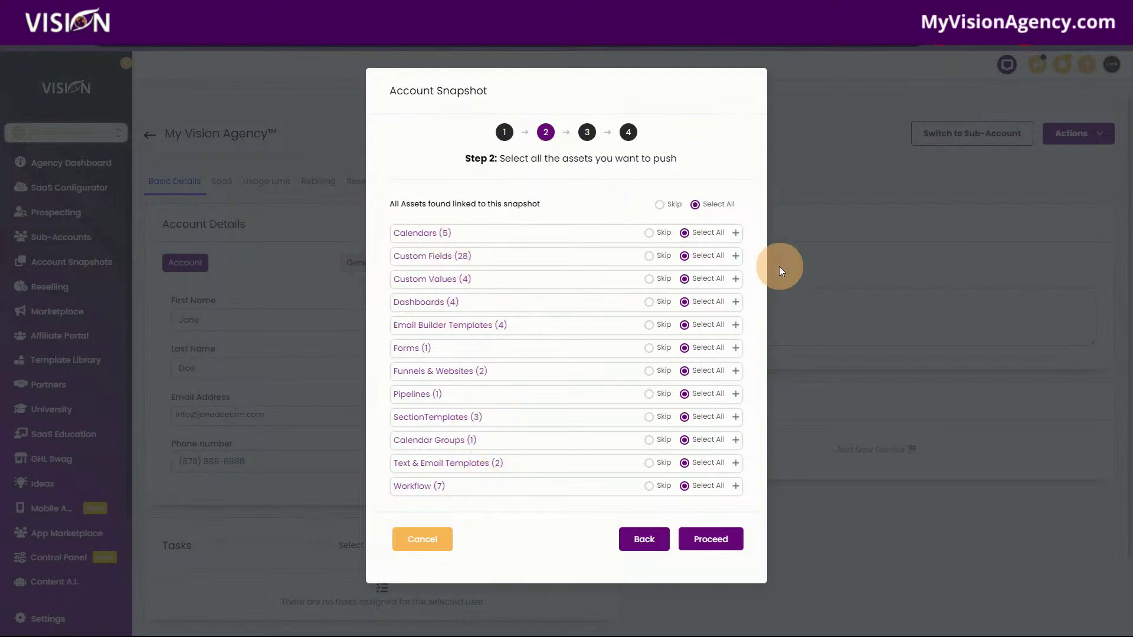
Expand the Calendars, Custom Fields, Custom Values and Dashboards asset groups in Step 2.
left_click(735, 233)
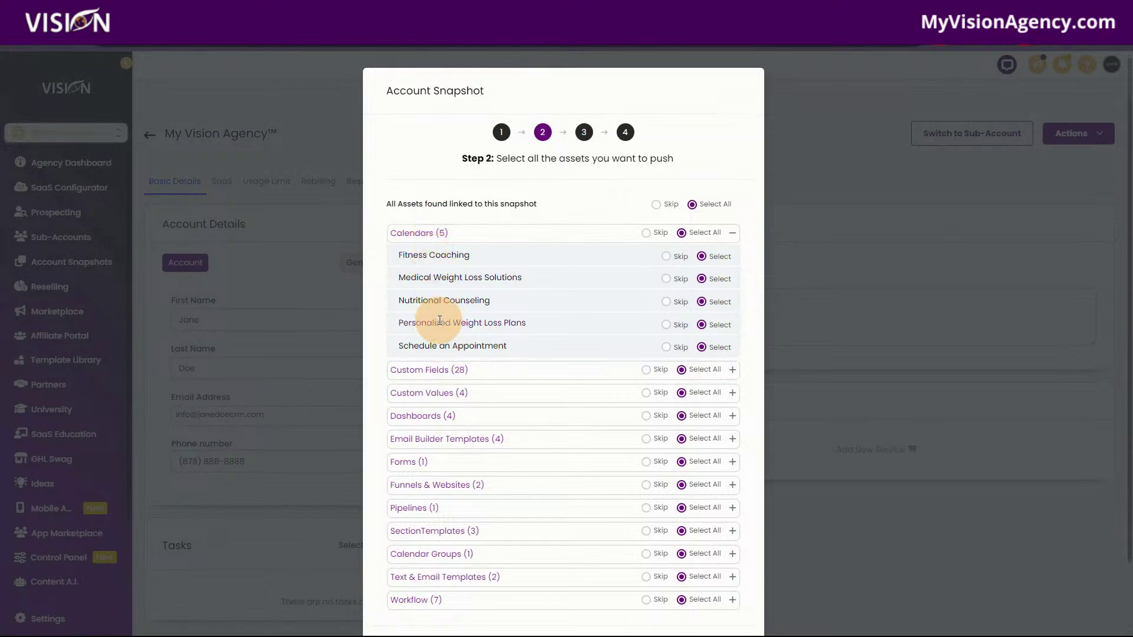
left_click(732, 370)
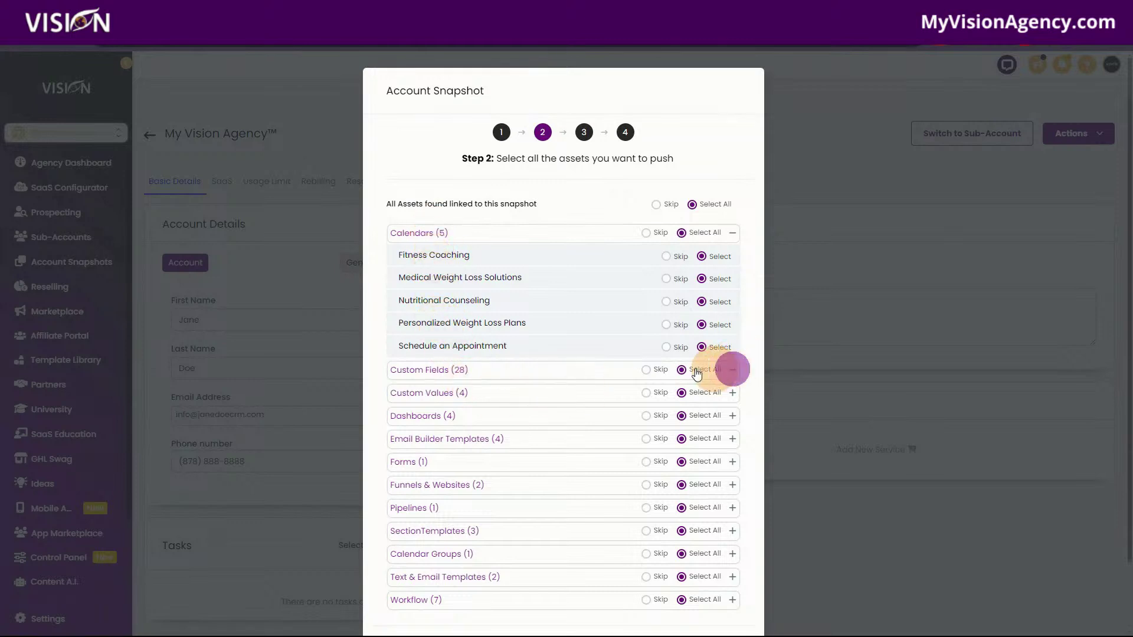
scroll(477, 411, "down", 3)
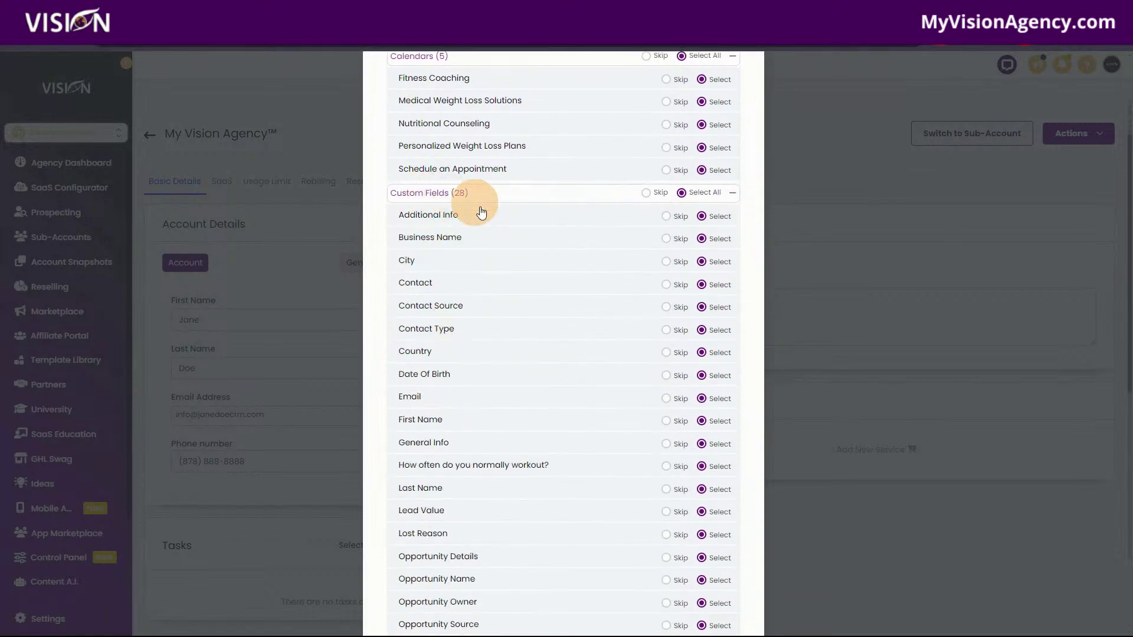
scroll(508, 419, "down", 9)
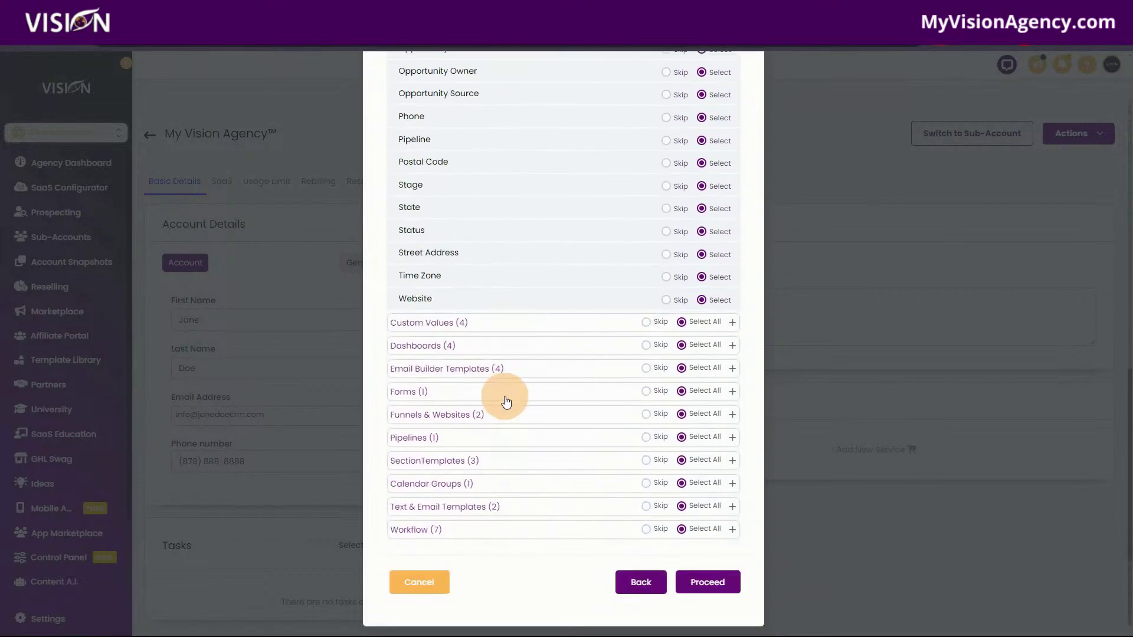
left_click(735, 328)
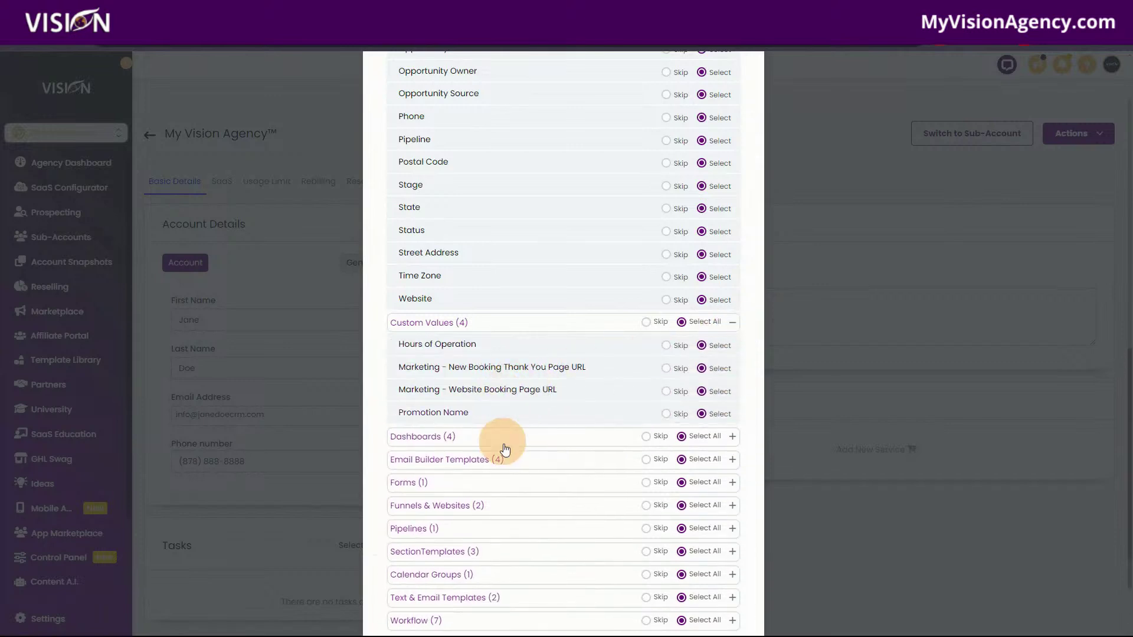
left_click(732, 440)
scroll(454, 495, "down", 3)
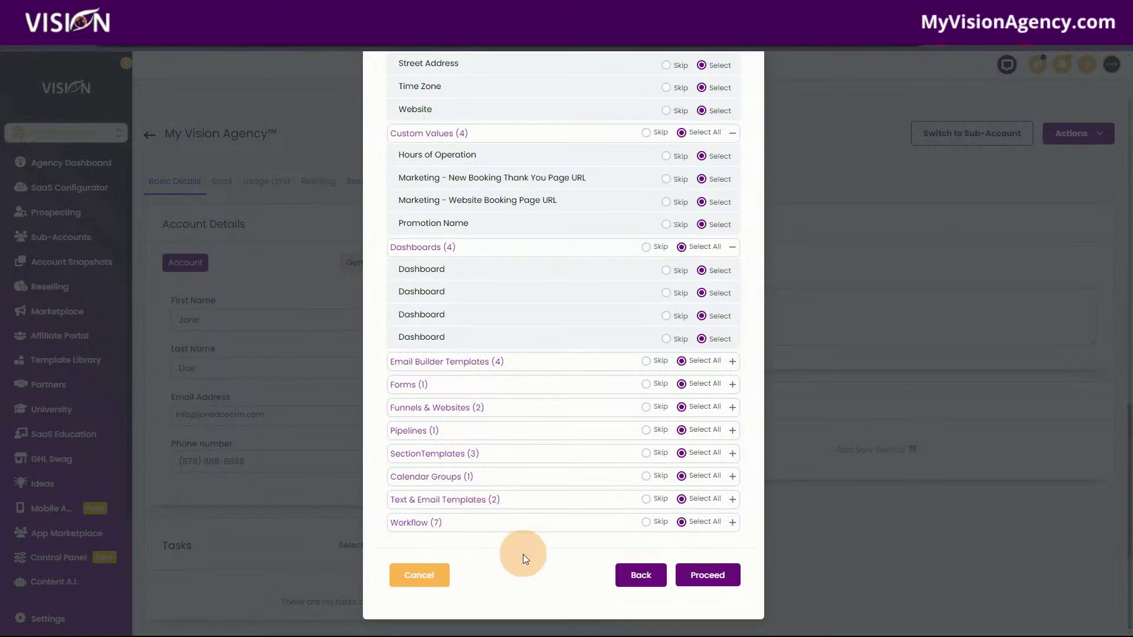
scroll(522, 558, "up", 6)
scroll(521, 561, "up", 8)
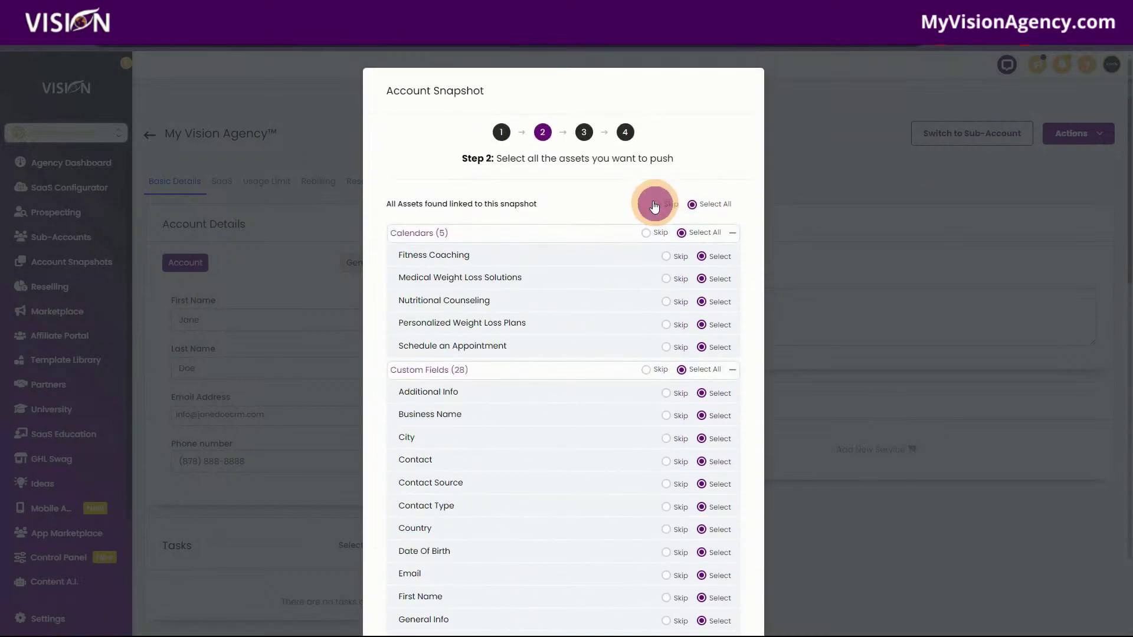
Skip all assets, then select the Fitness Coaching, Medical Weight Loss Solutions, Personalized Weight Loss Plans and Schedule an Appointment calendars.
left_click(655, 206)
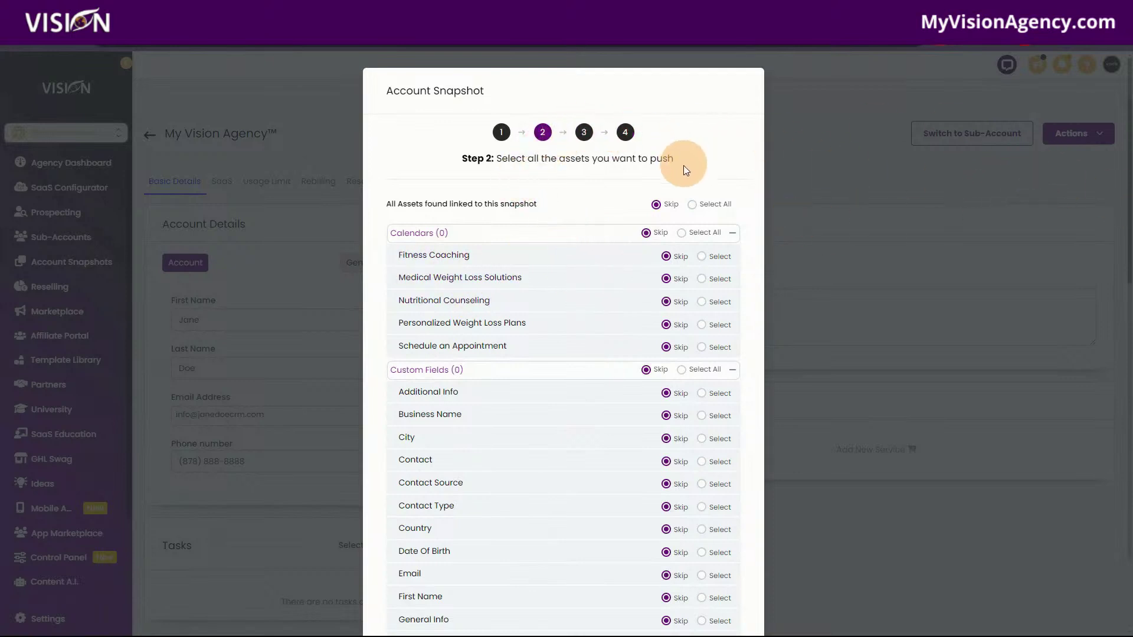
left_click(703, 258)
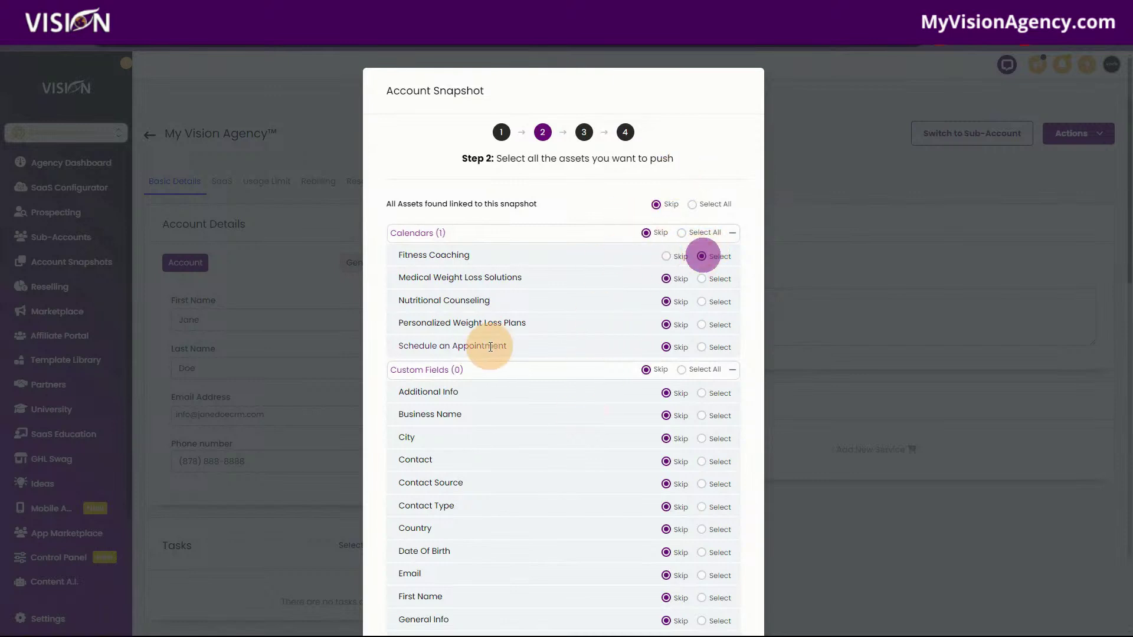
left_click(705, 282)
left_click(702, 325)
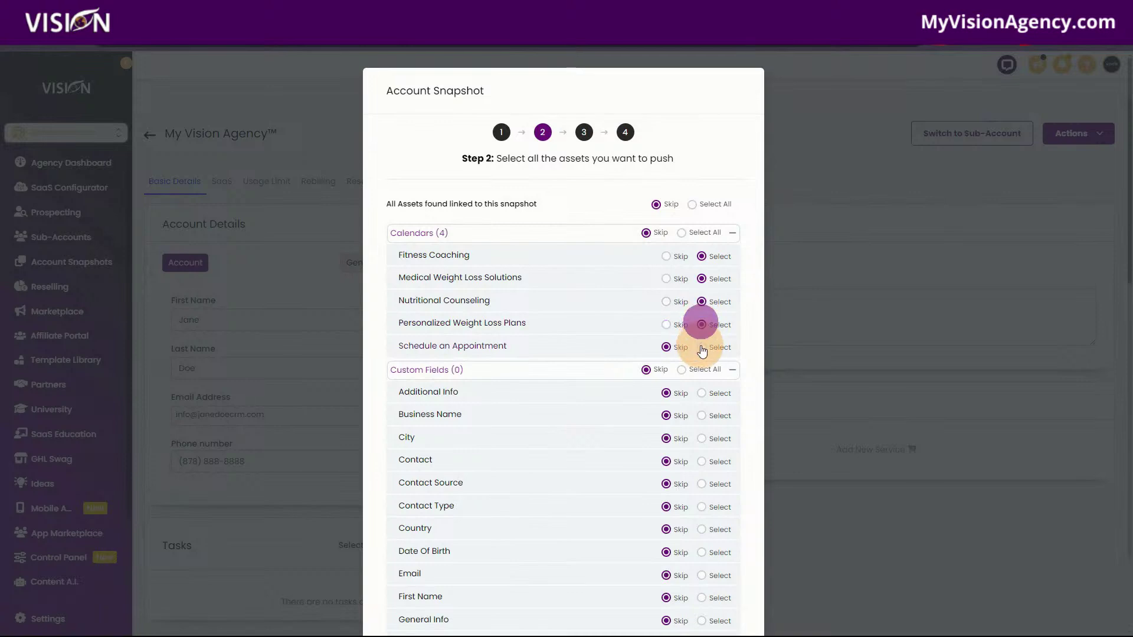
left_click(702, 348)
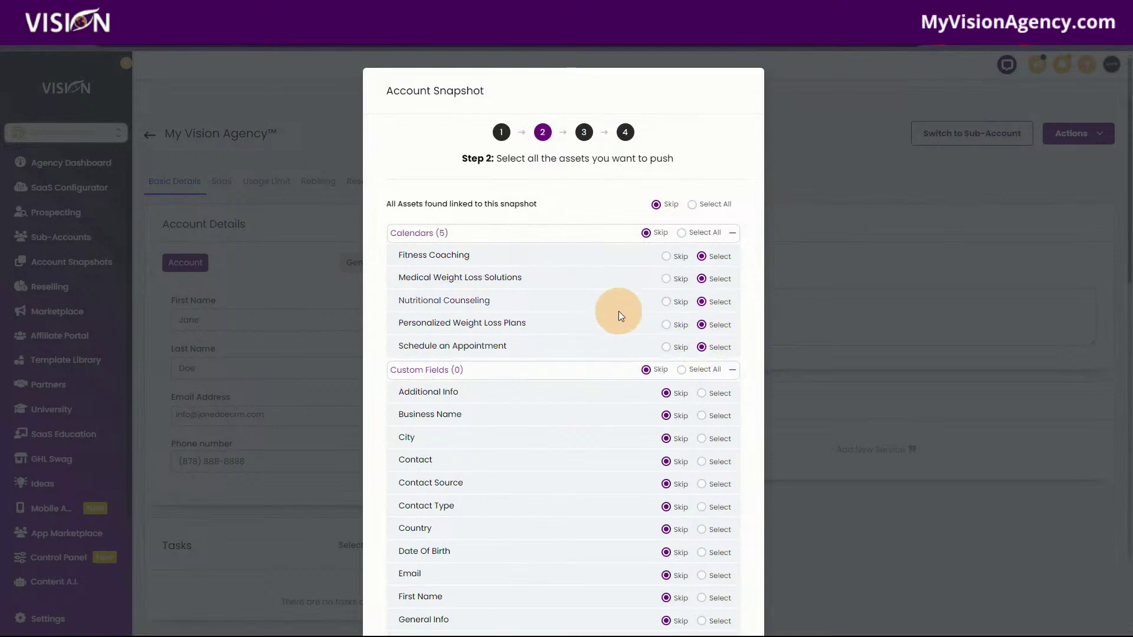
scroll(603, 333, "down", 15)
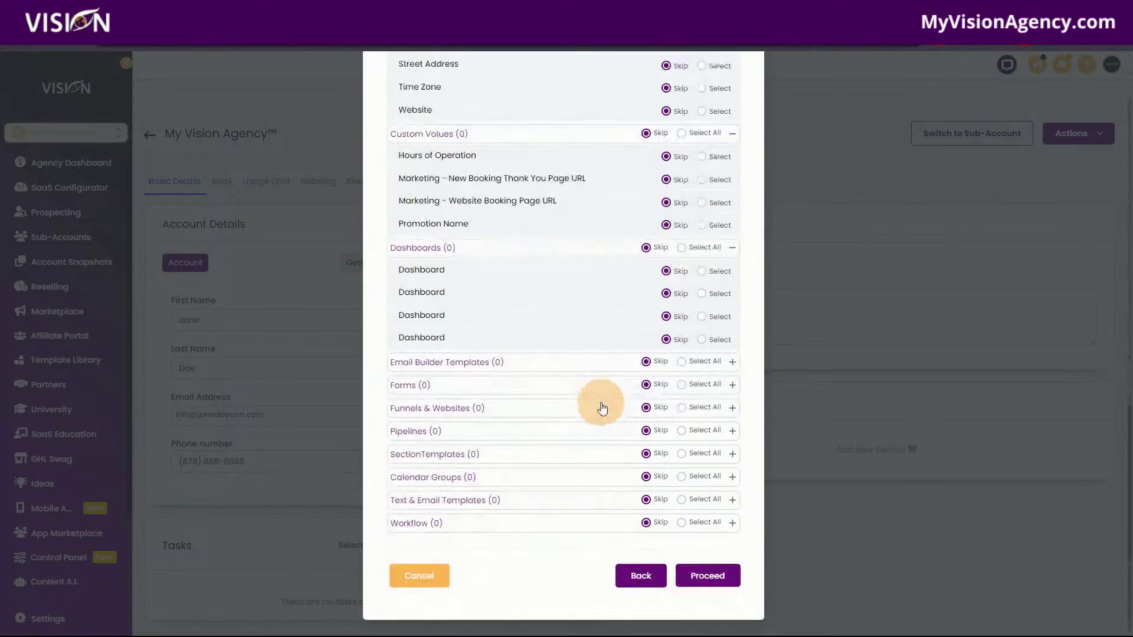
scroll(602, 408, "up", 1)
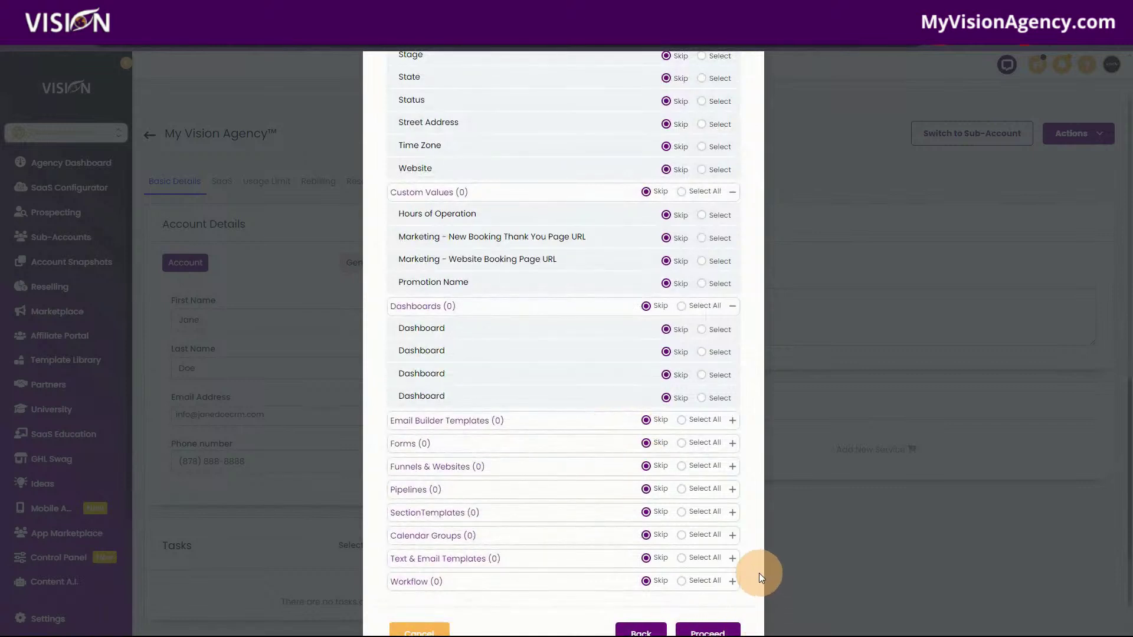
scroll(760, 551, "up", 6)
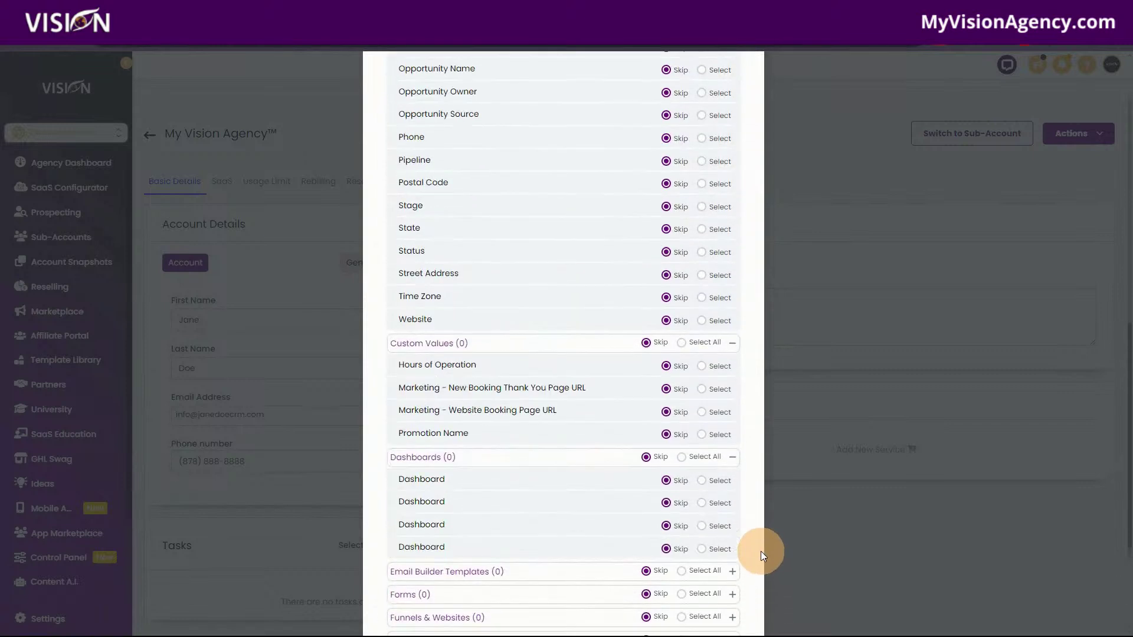
scroll(760, 552, "down", 7)
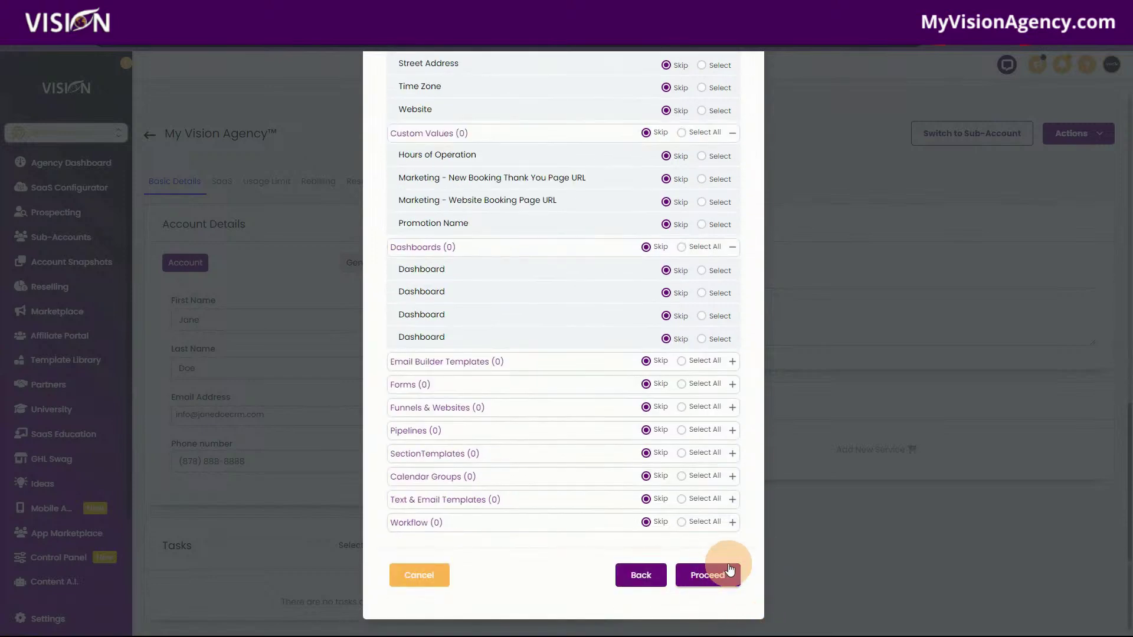
Proceed to the conflict check, leave the conflicting calendars on Skip, and cancel the snapshot push.
left_click(711, 580)
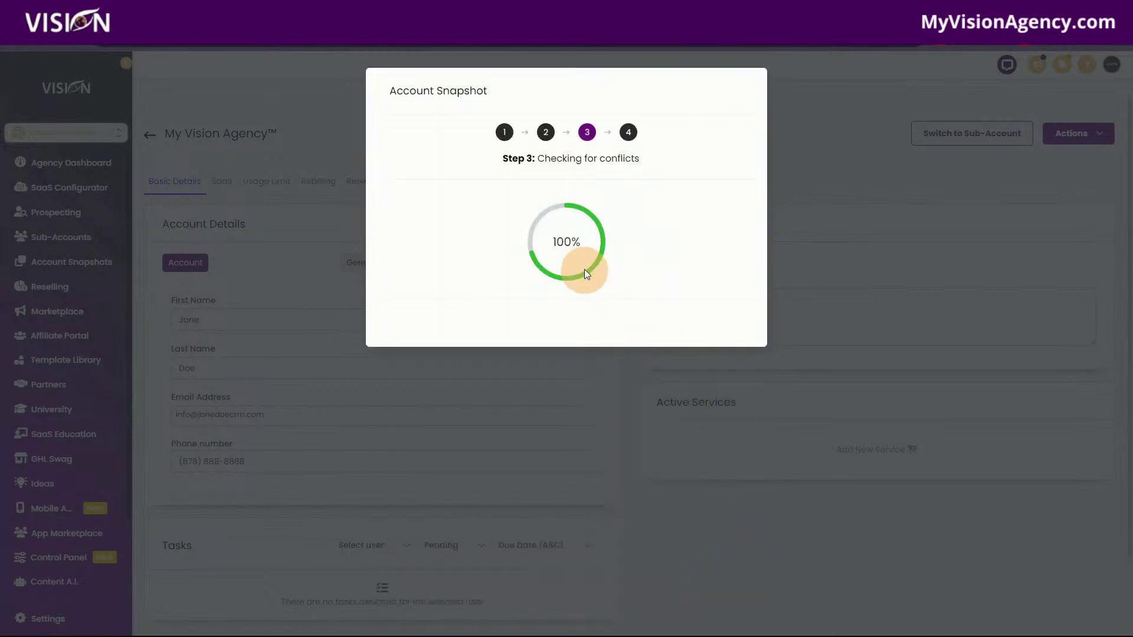
left_click(625, 232)
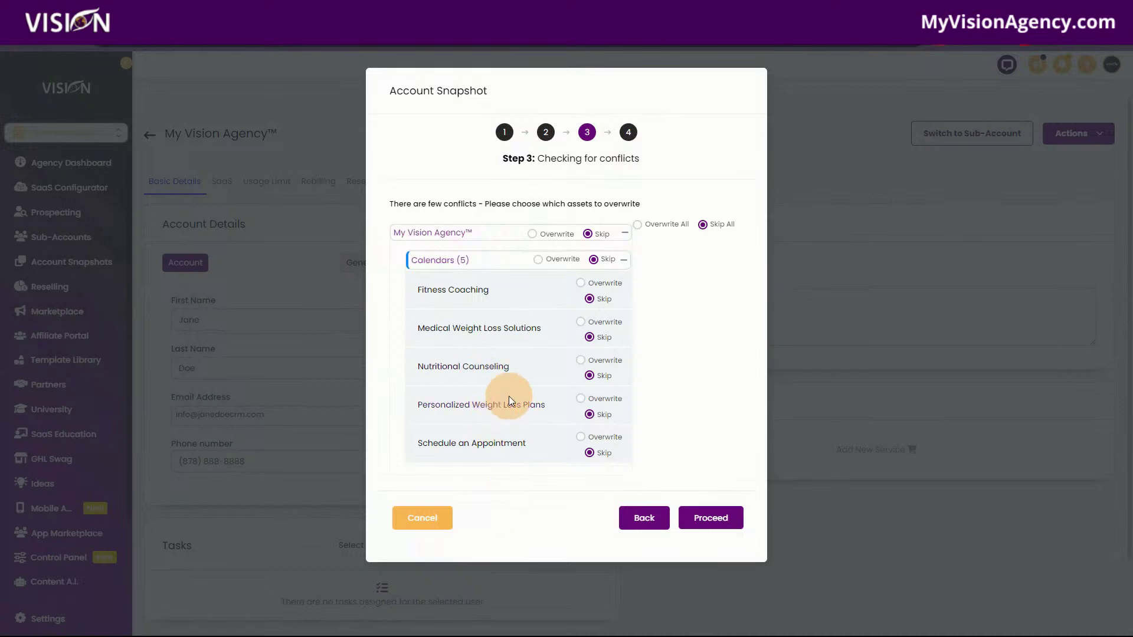
left_click(532, 235)
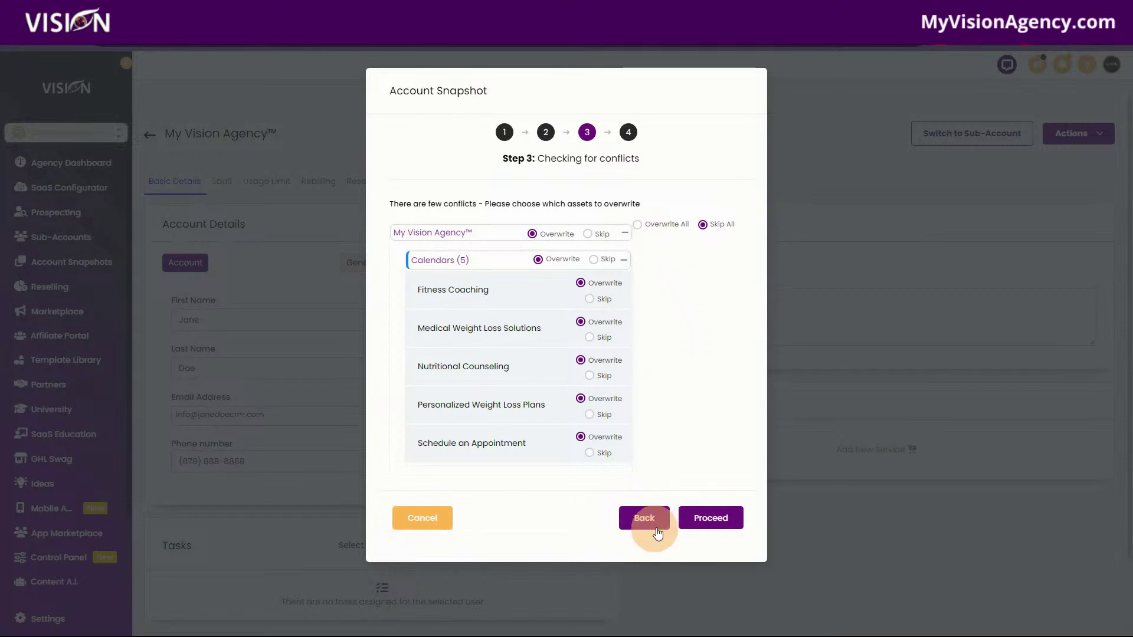
left_click(587, 235)
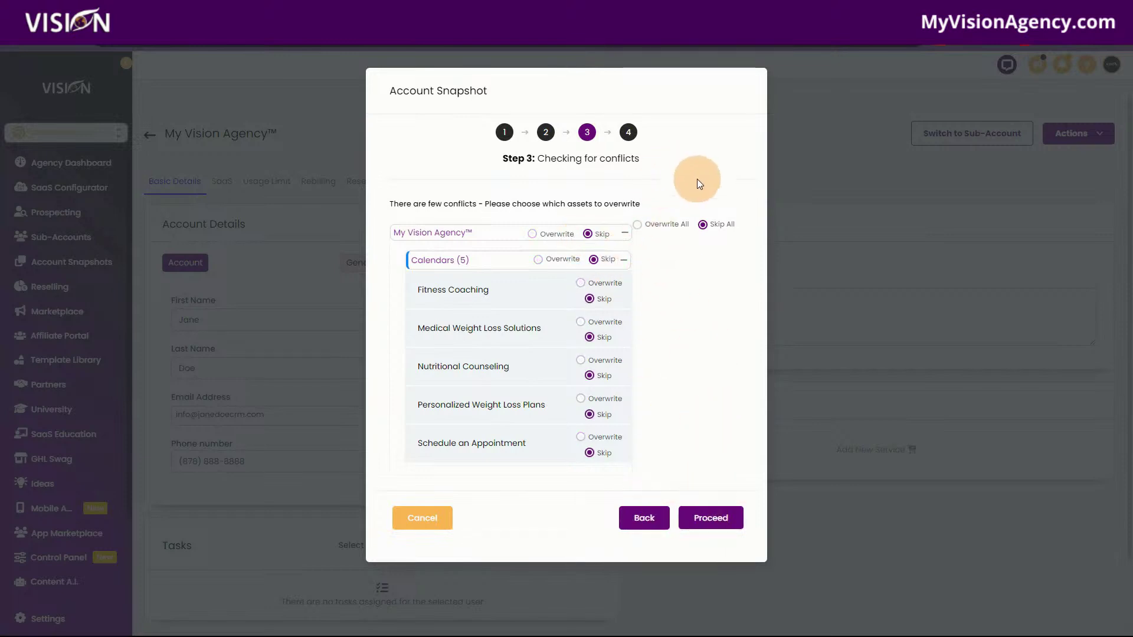
left_click(428, 519)
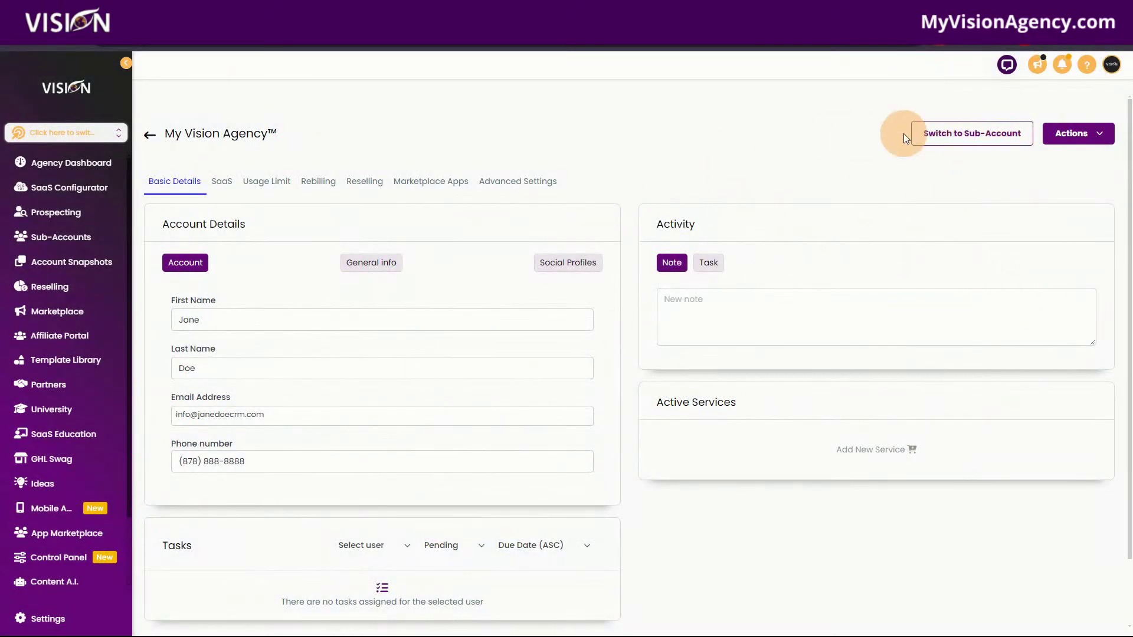
Switch into the My Vision Agency™ sub-account, scroll its Weight Loss snapshot guide, and go to Sites.
left_click(972, 133)
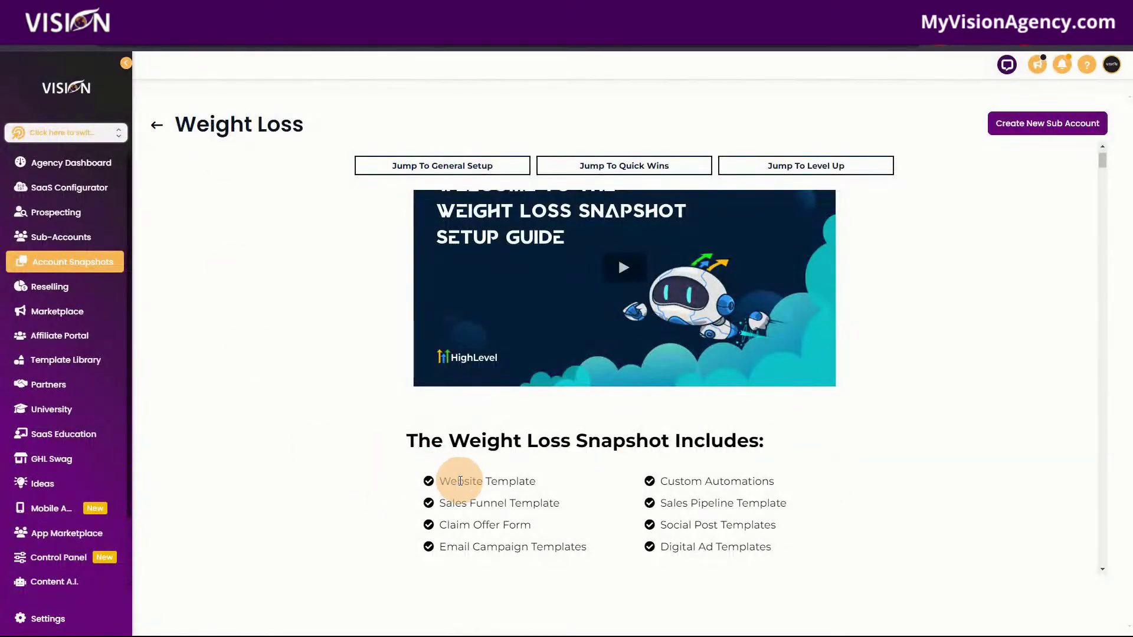
scroll(867, 478, "down", 1)
scroll(736, 450, "down", 1)
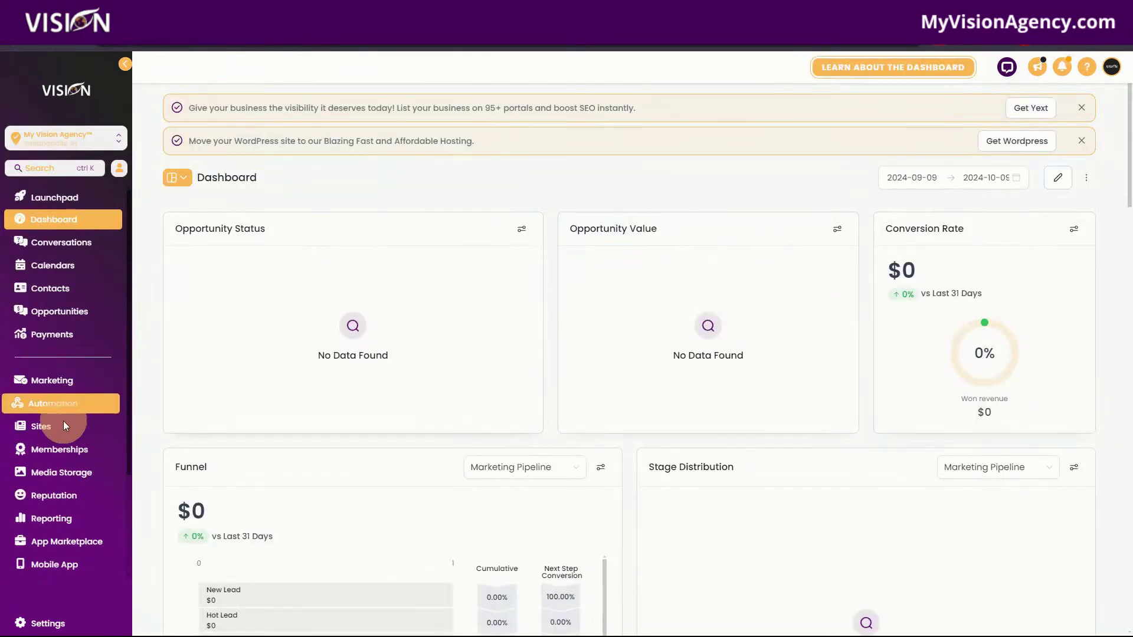
left_click(60, 429)
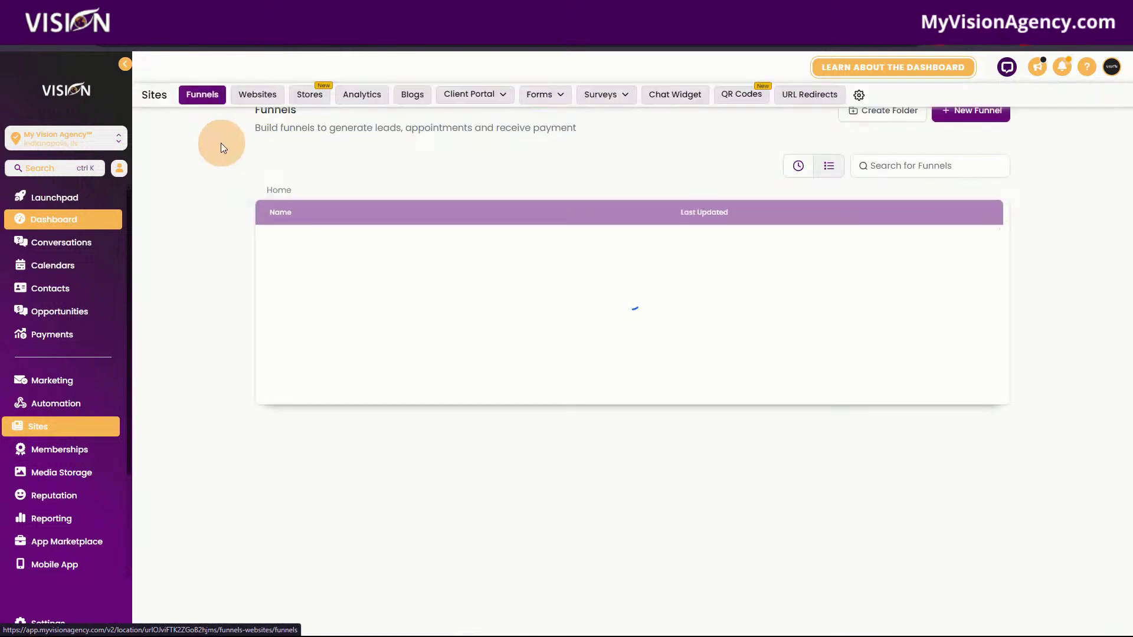
On the Websites tab, browse the template library via New Website > From templates, then close it.
left_click(250, 93)
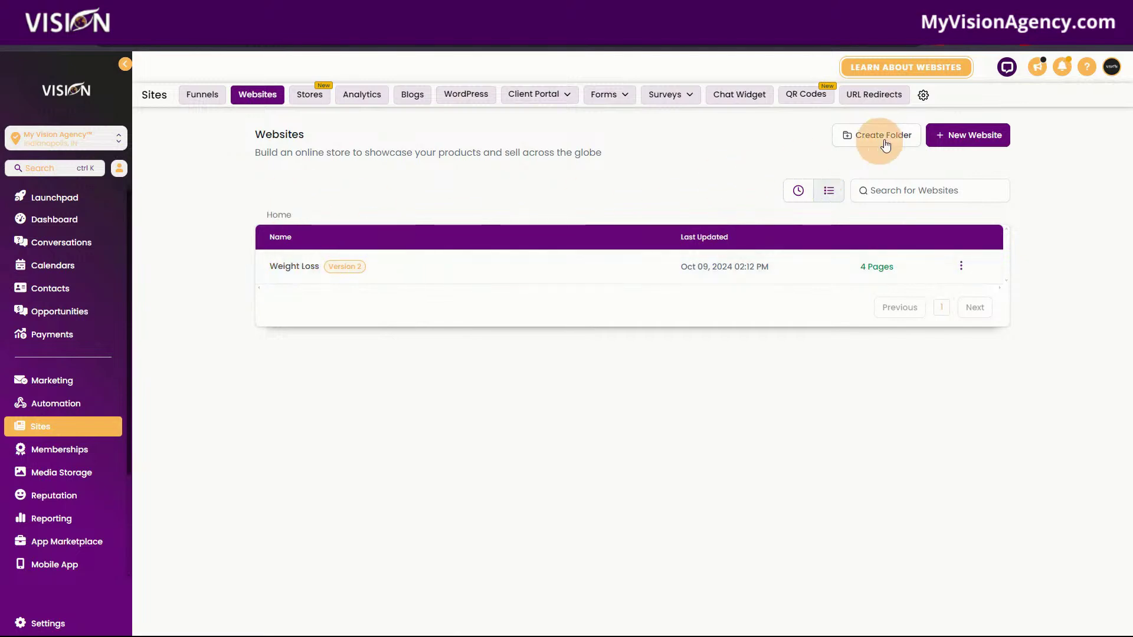
left_click(979, 143)
left_click(658, 306)
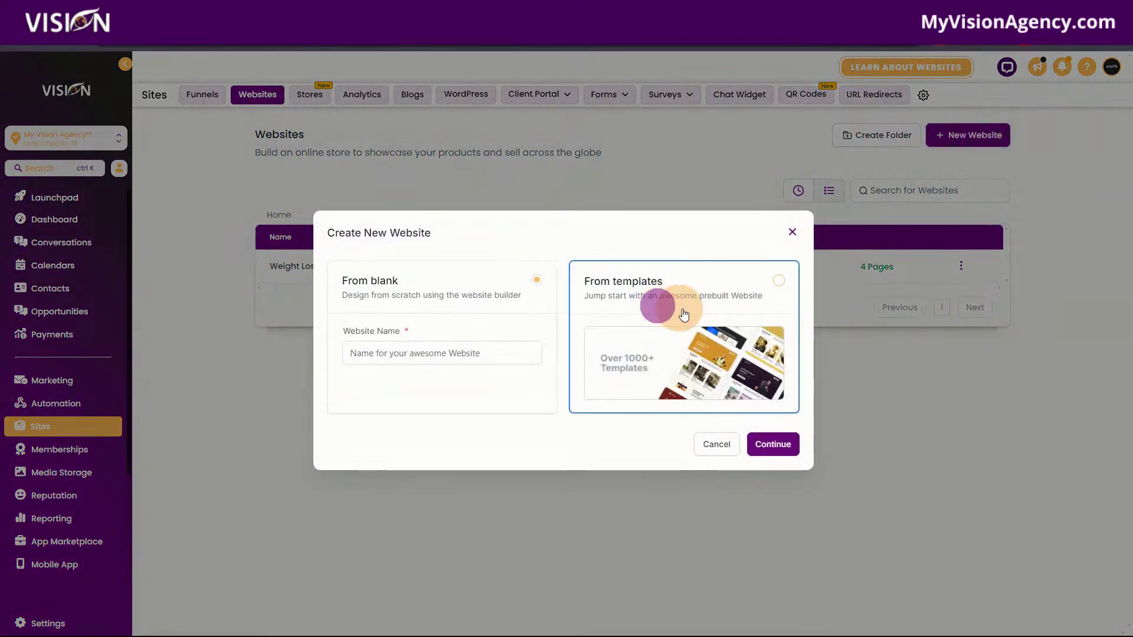
left_click(771, 452)
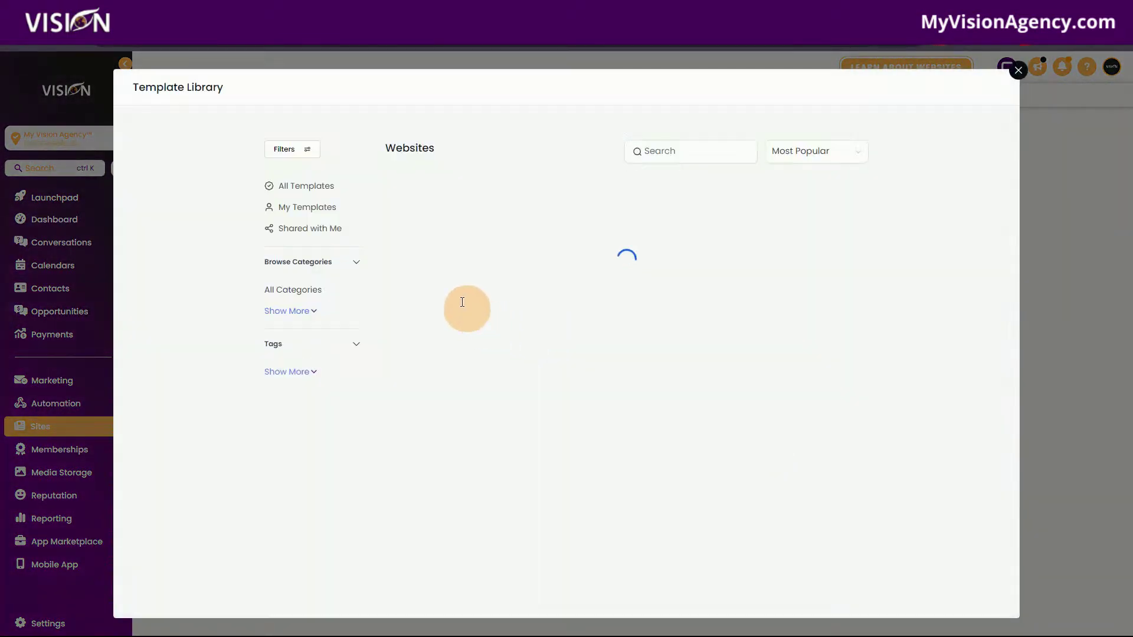
scroll(329, 379, "down", 8)
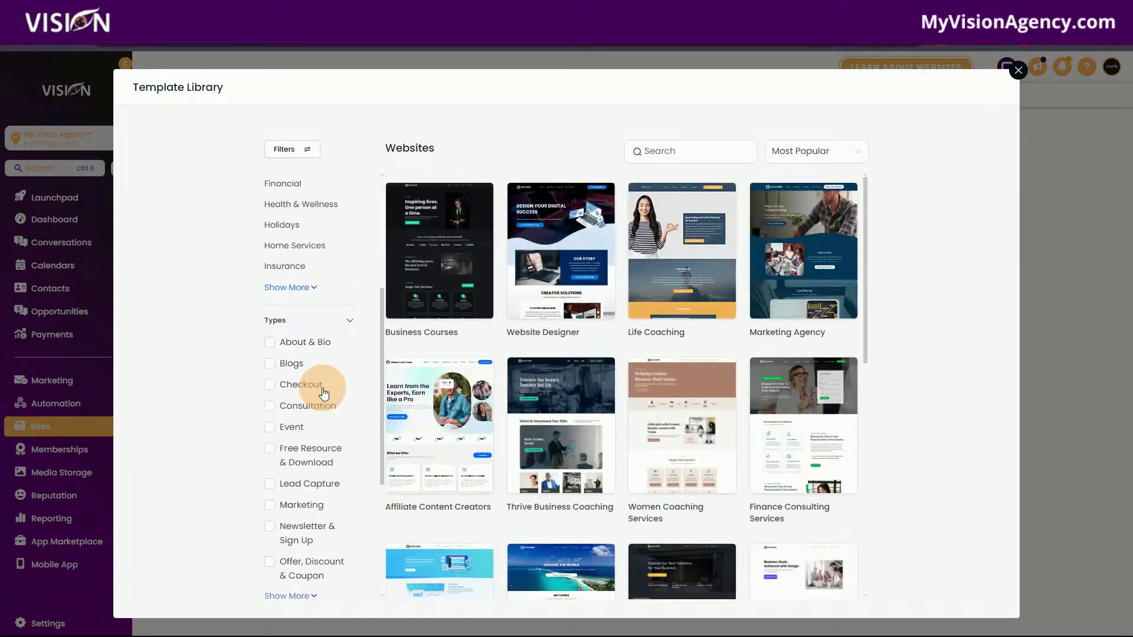
scroll(328, 417, "down", 1)
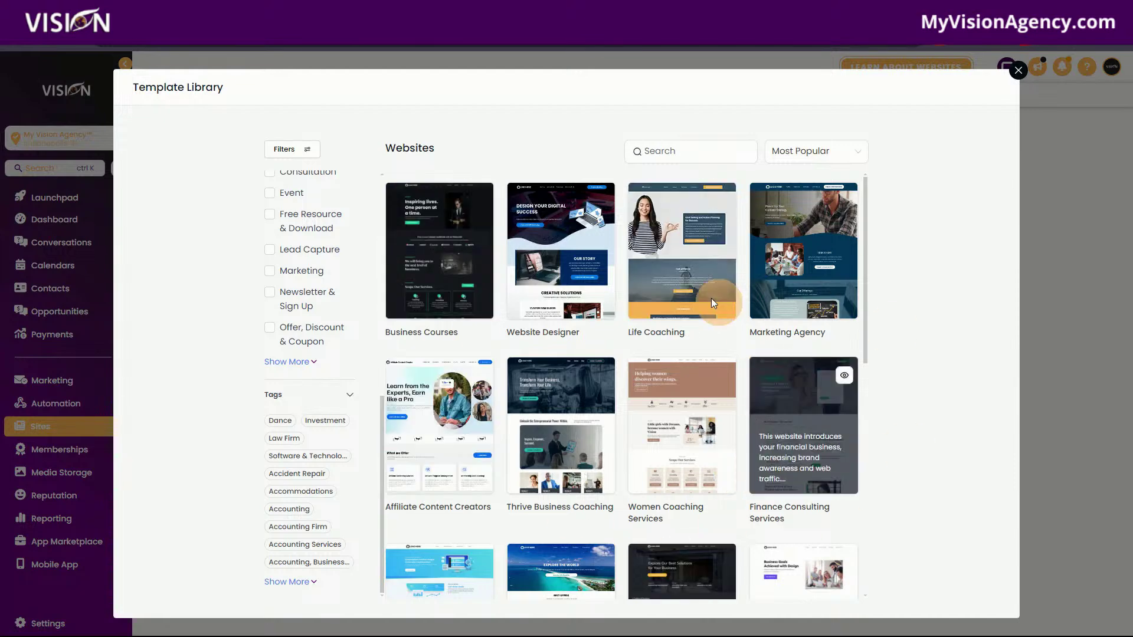
scroll(673, 424, "down", 10)
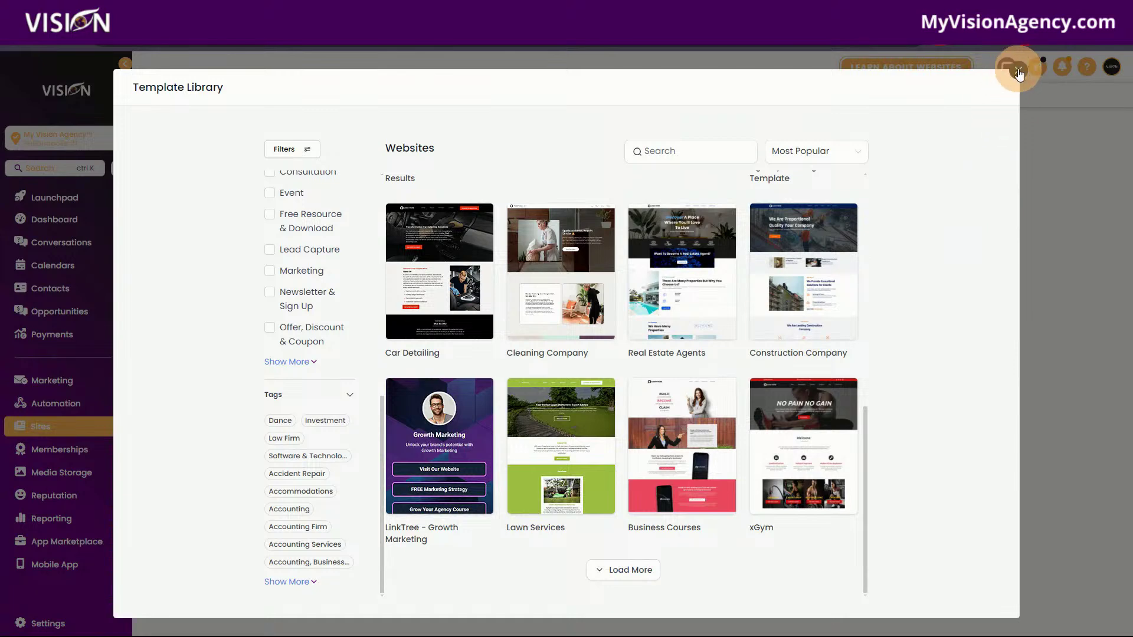
left_click(1017, 72)
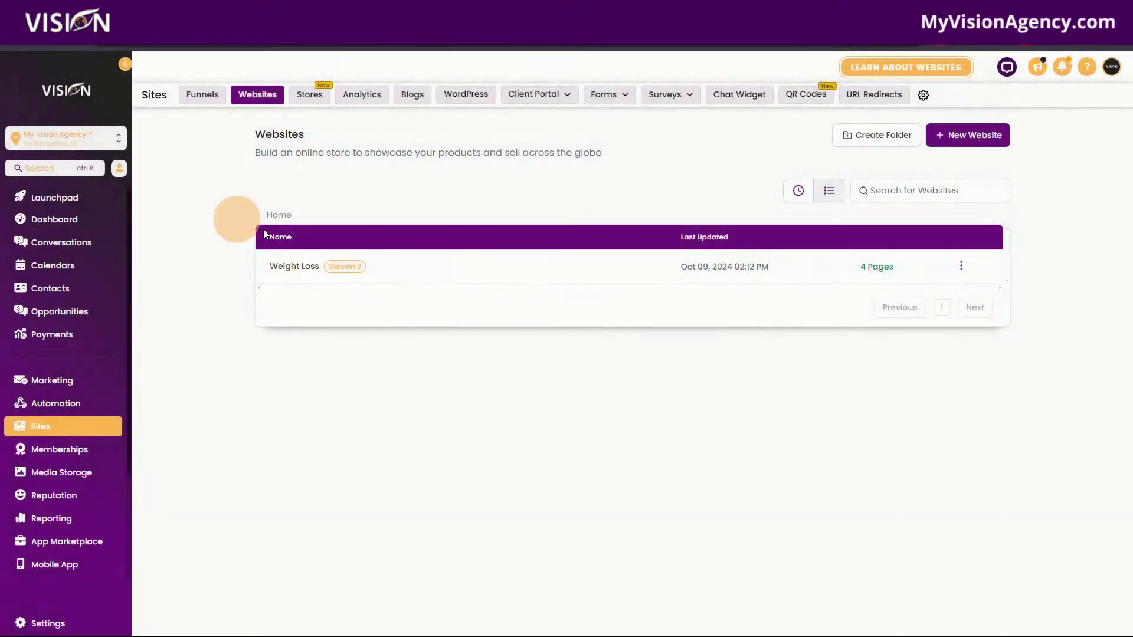
Open the Weight Loss website's pages and scroll through the live Home page preview.
left_click(300, 269)
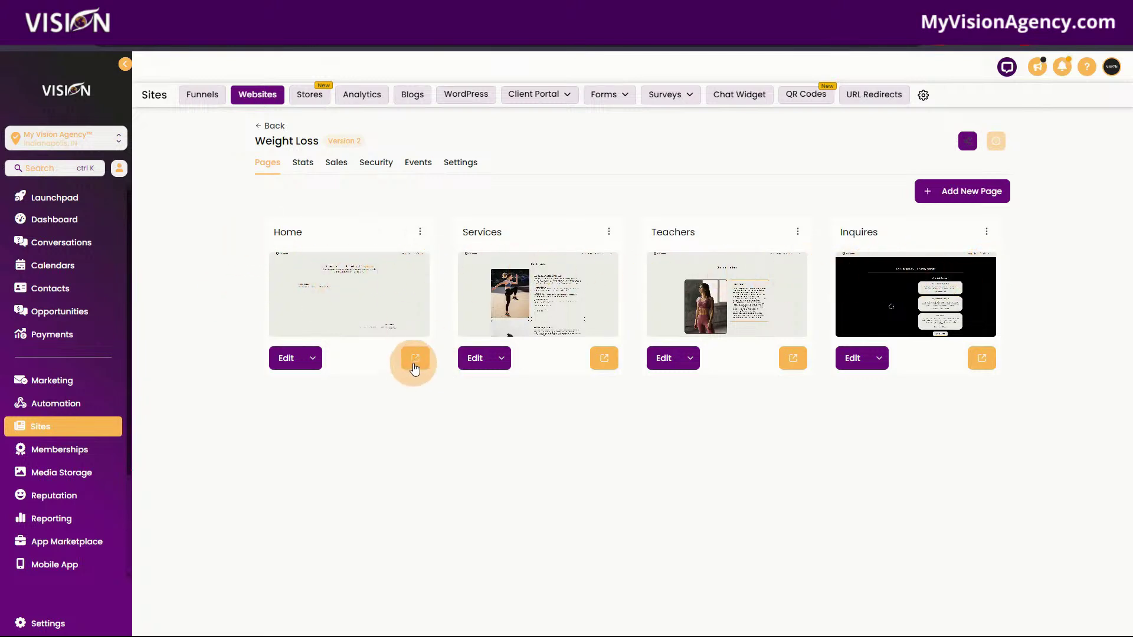
left_click(415, 358)
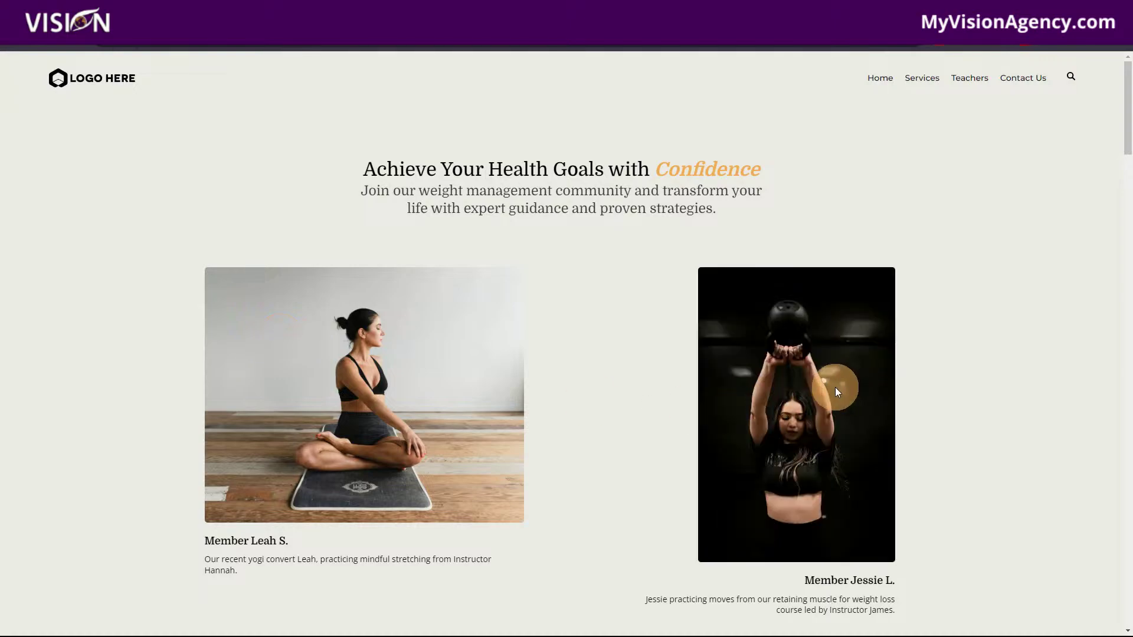
scroll(611, 384, "down", 10)
scroll(657, 428, "down", 15)
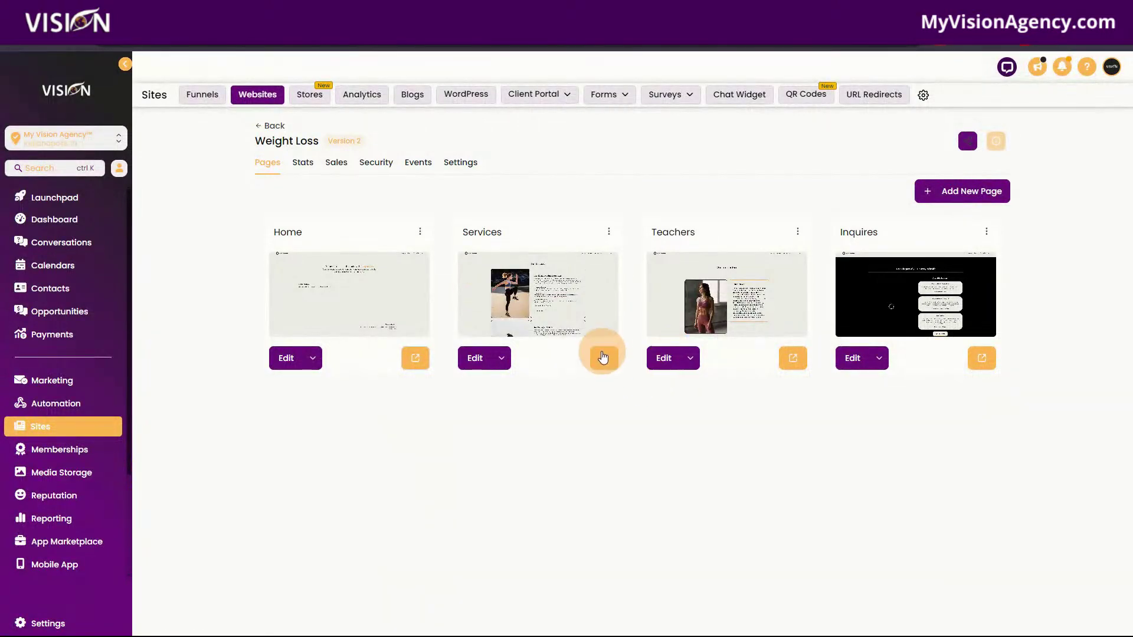
Preview the Services page and scroll through its content.
left_click(603, 357)
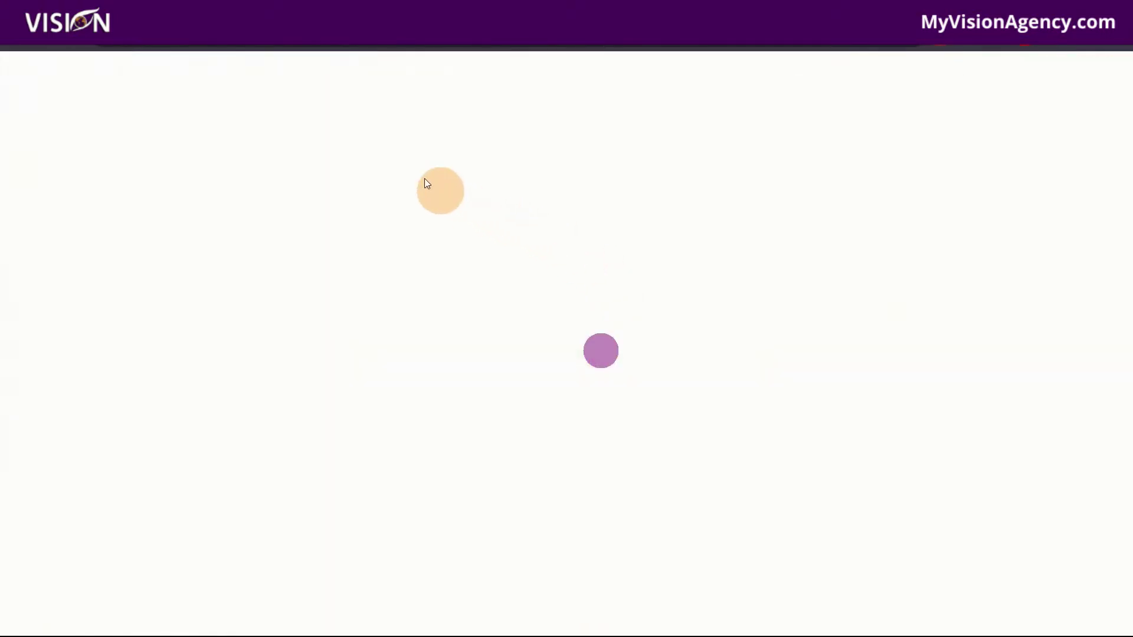
scroll(970, 474, "down", 20)
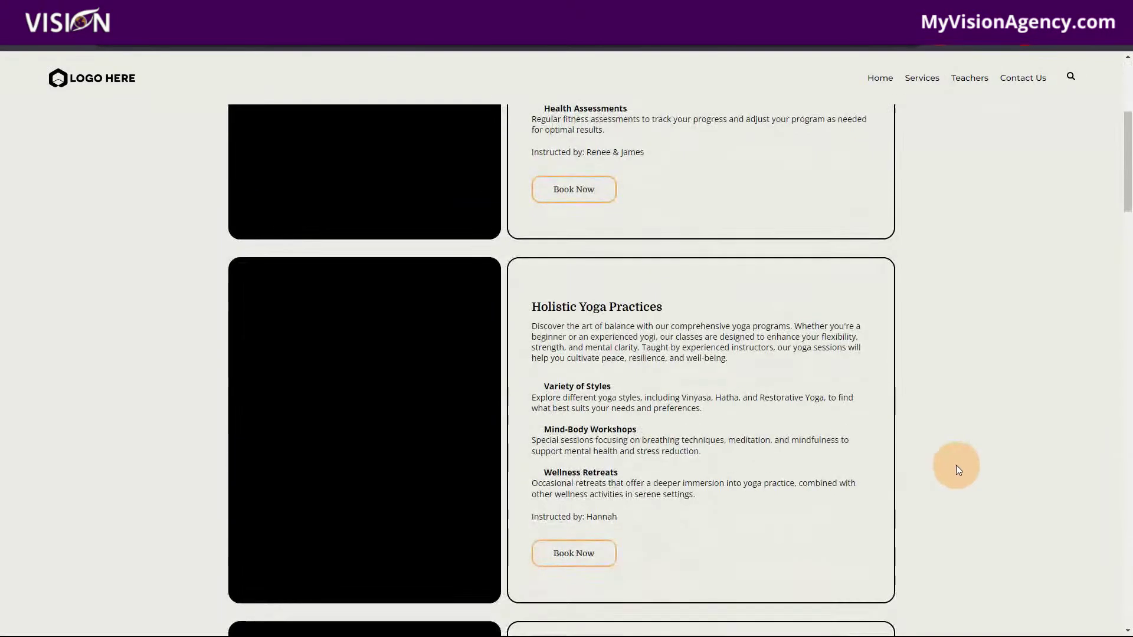
scroll(951, 467, "down", 5)
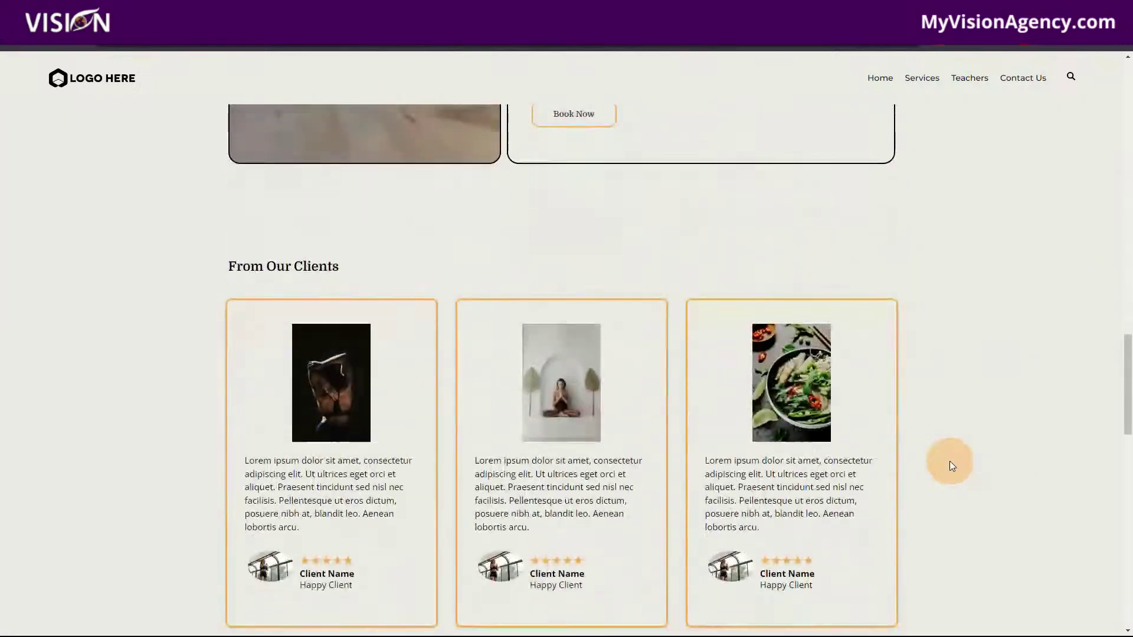
scroll(952, 468, "up", 15)
scroll(953, 466, "up", 3)
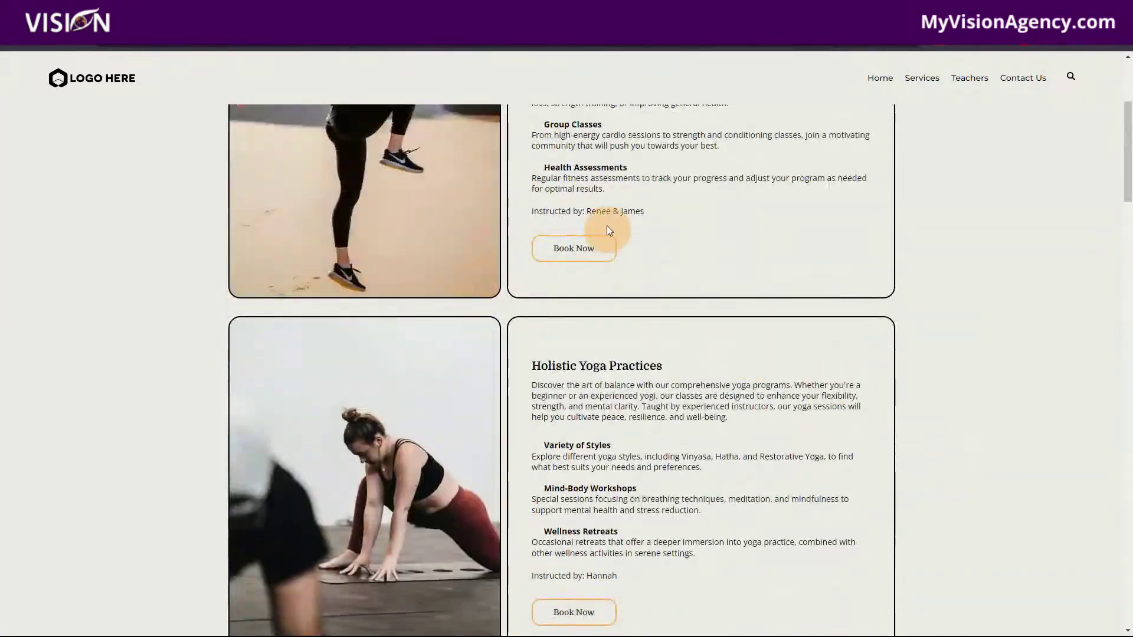
scroll(708, 369, "down", 3)
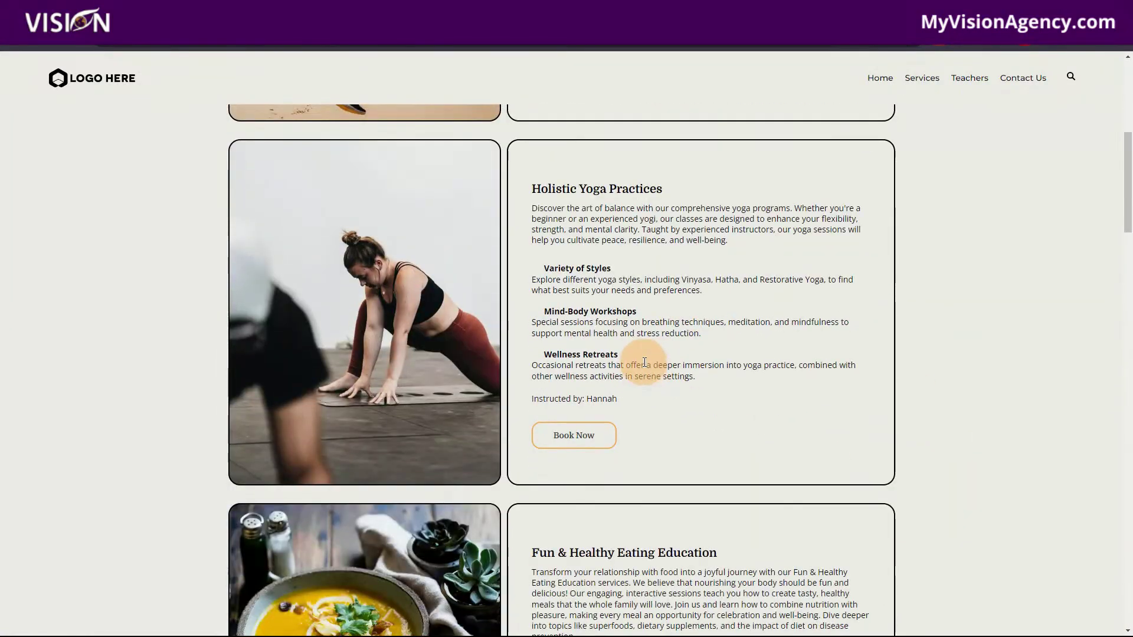
scroll(617, 444, "down", 5)
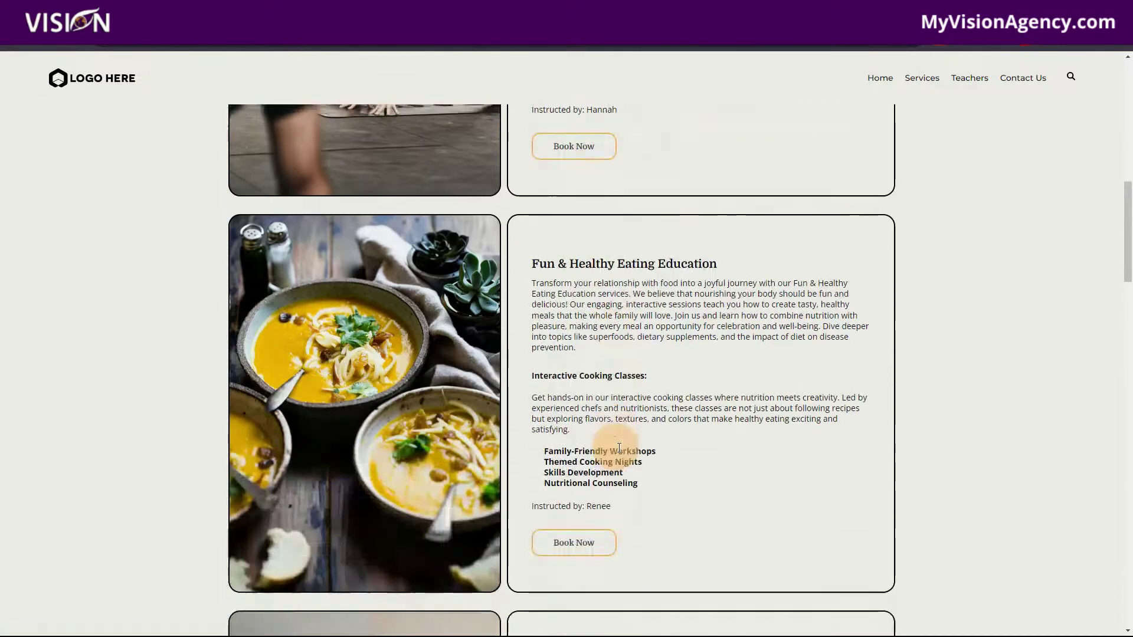
scroll(590, 549, "down", 6)
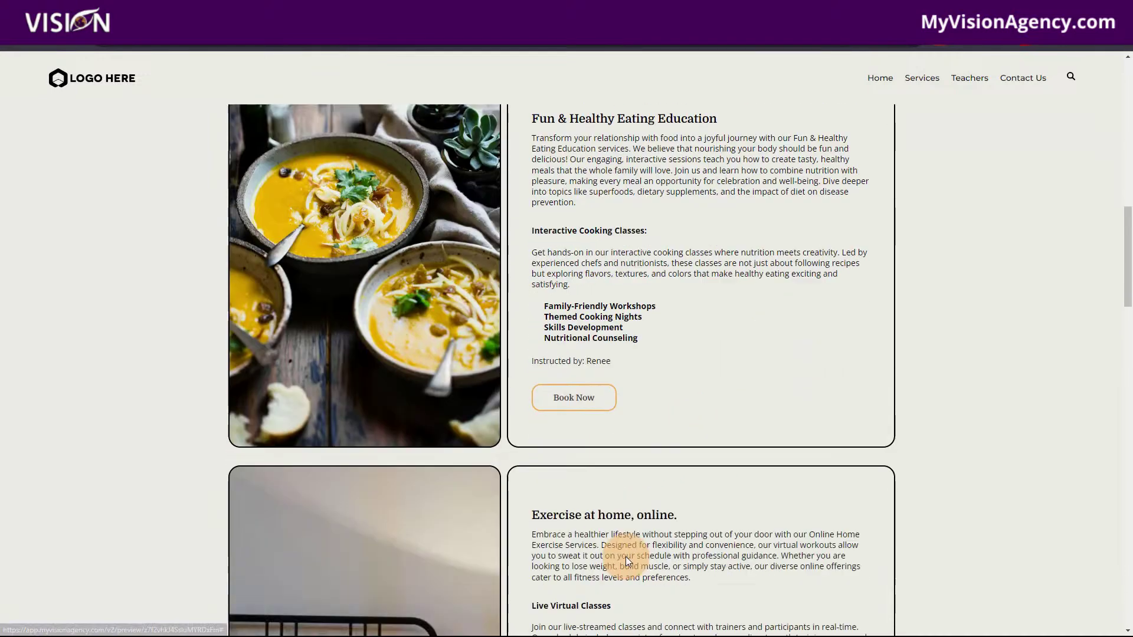
scroll(650, 565, "down", 4)
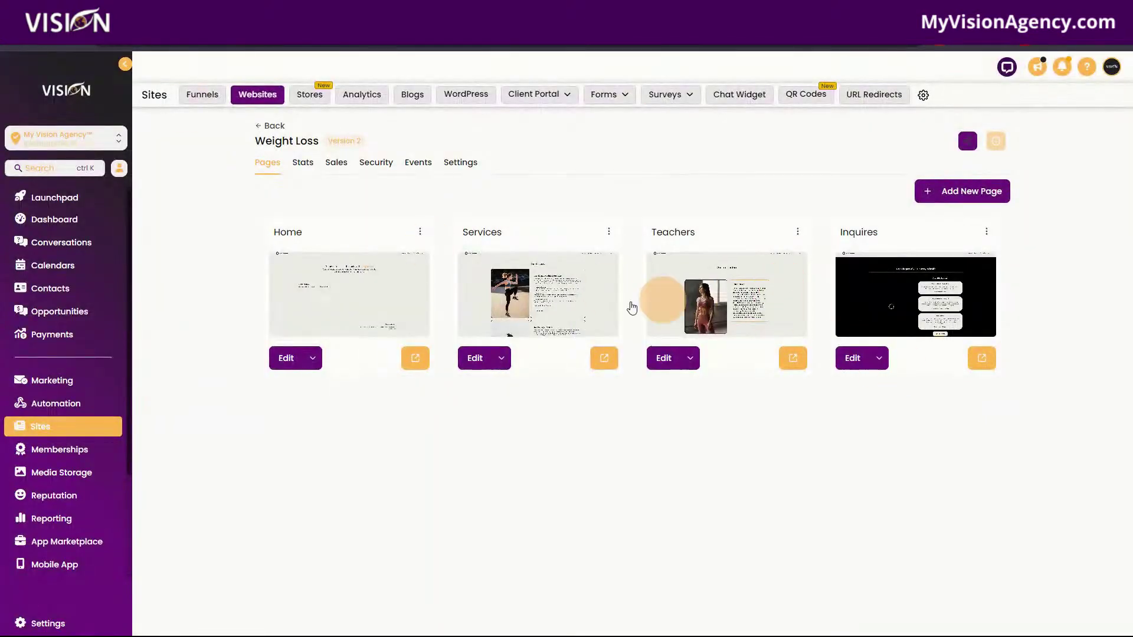
Preview the Teachers page, close it with Ctrl+W, then preview the Inquires page.
left_click(793, 356)
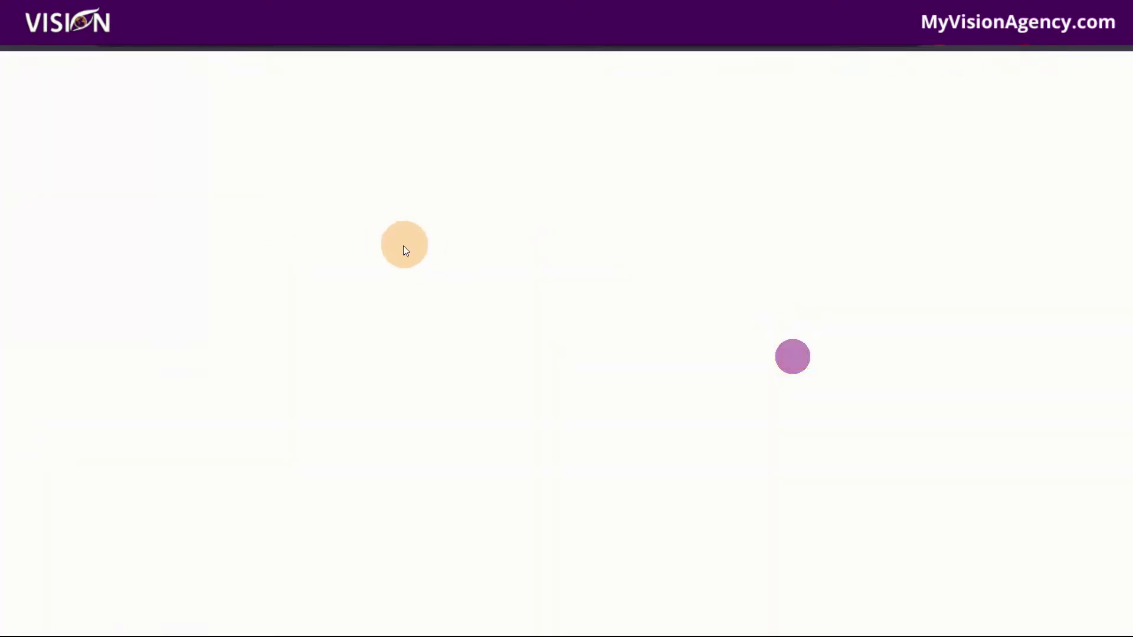
scroll(928, 417, "down", 10)
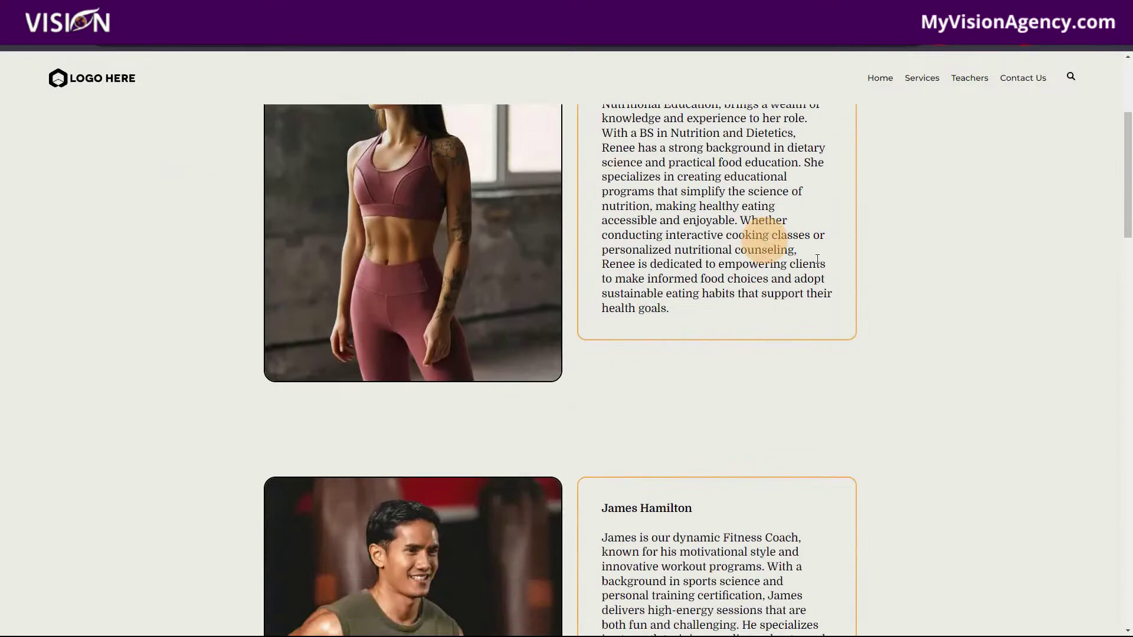
scroll(757, 449, "down", 15)
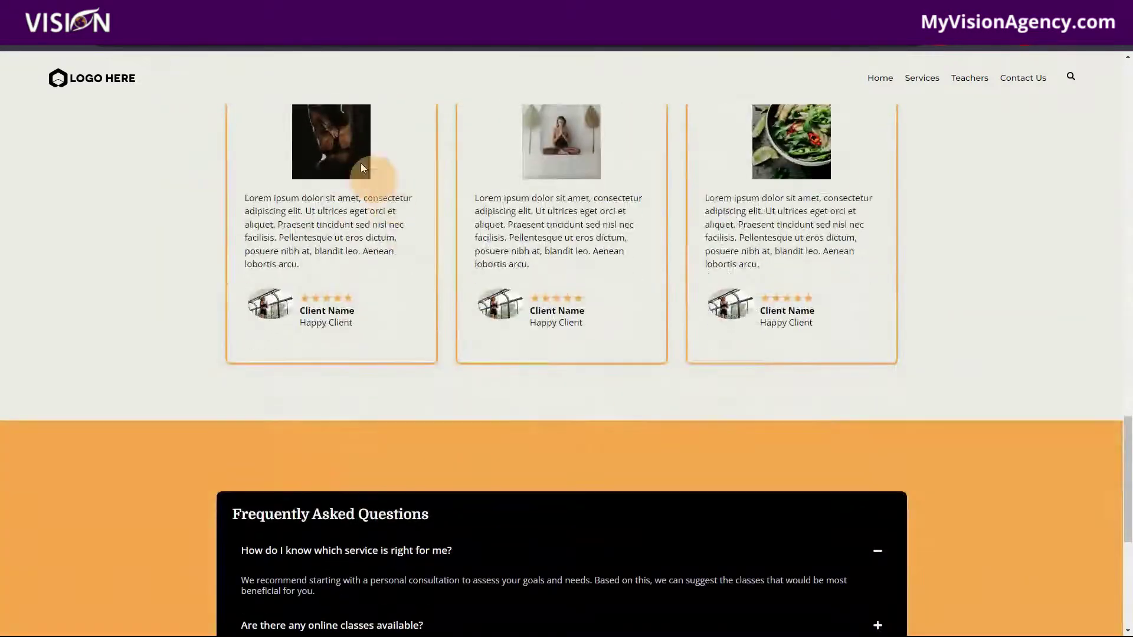
key("ctrl+w")
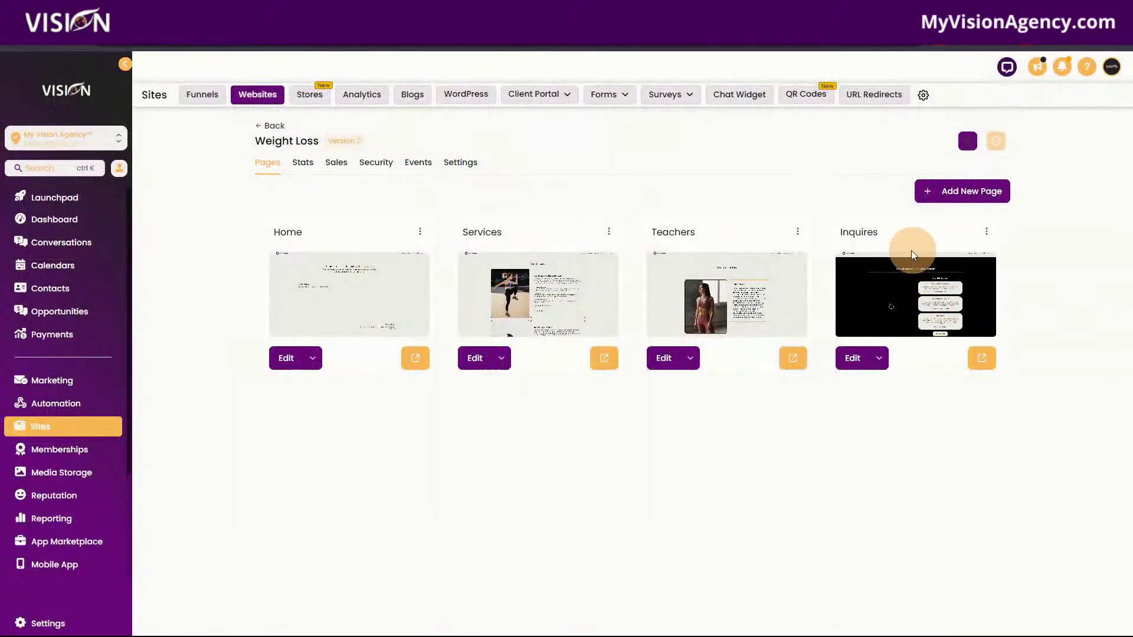
left_click(989, 359)
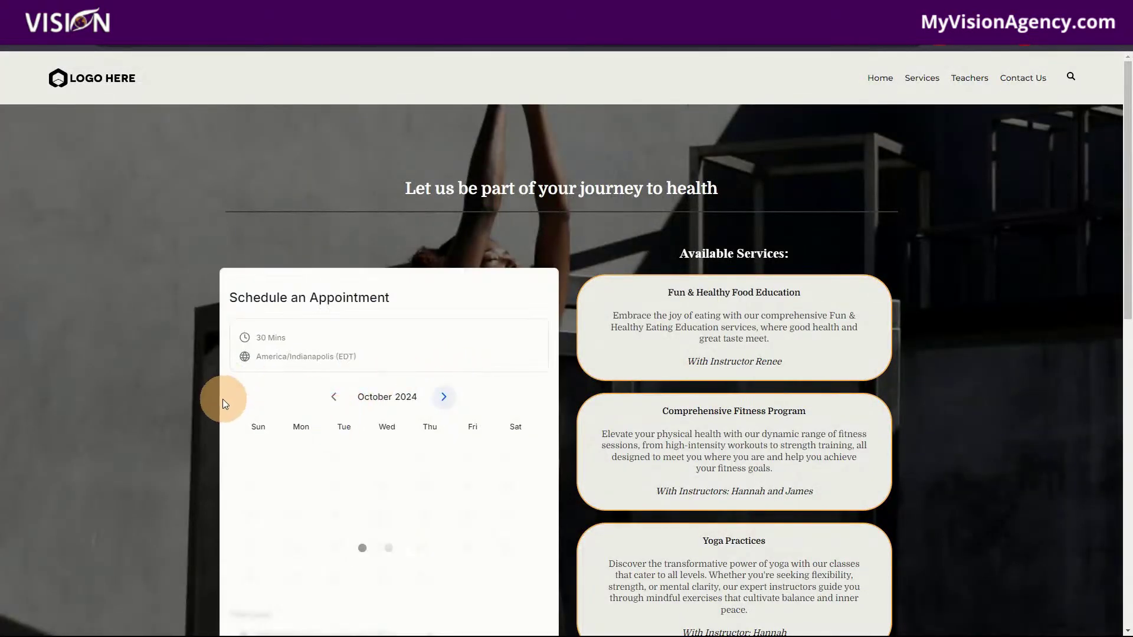
scroll(482, 420, "down", 5)
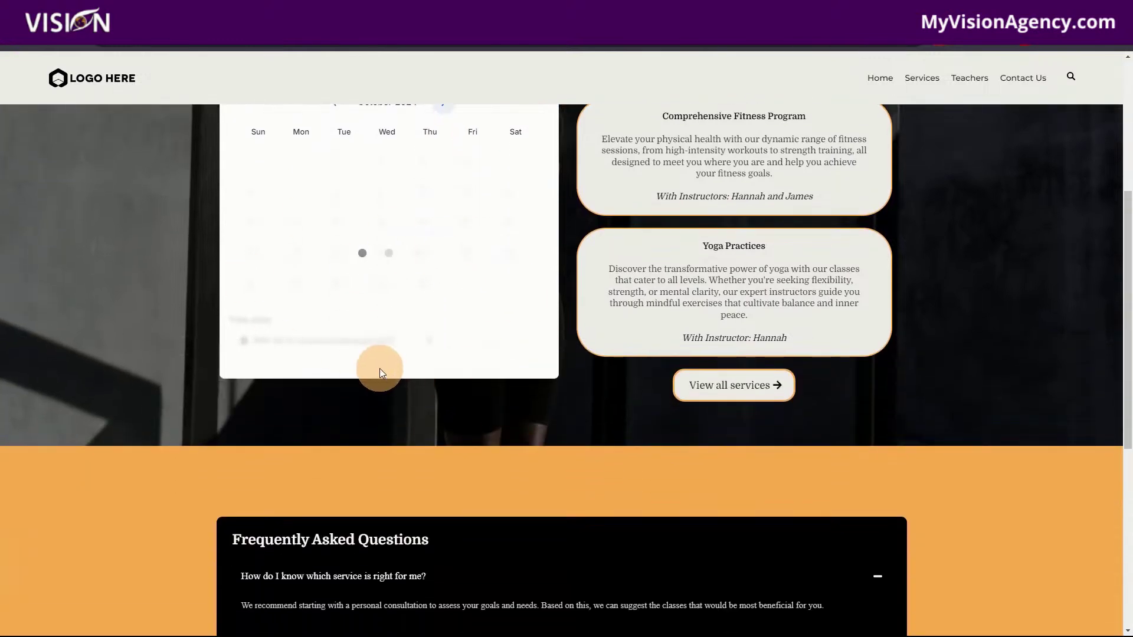
scroll(380, 368, "up", 4)
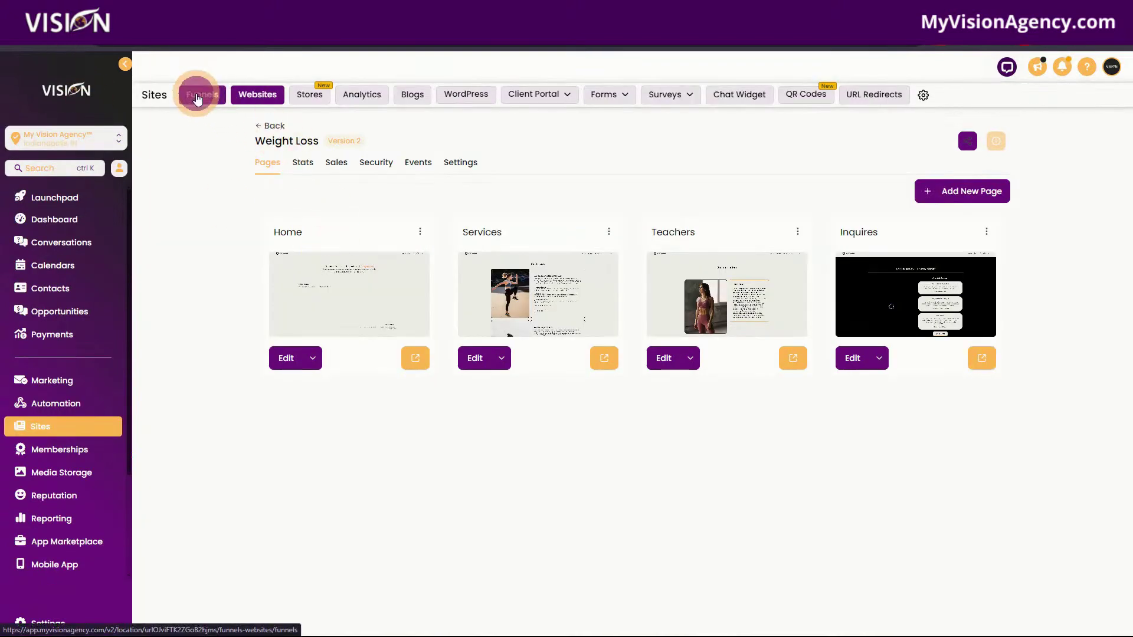
left_click(202, 94)
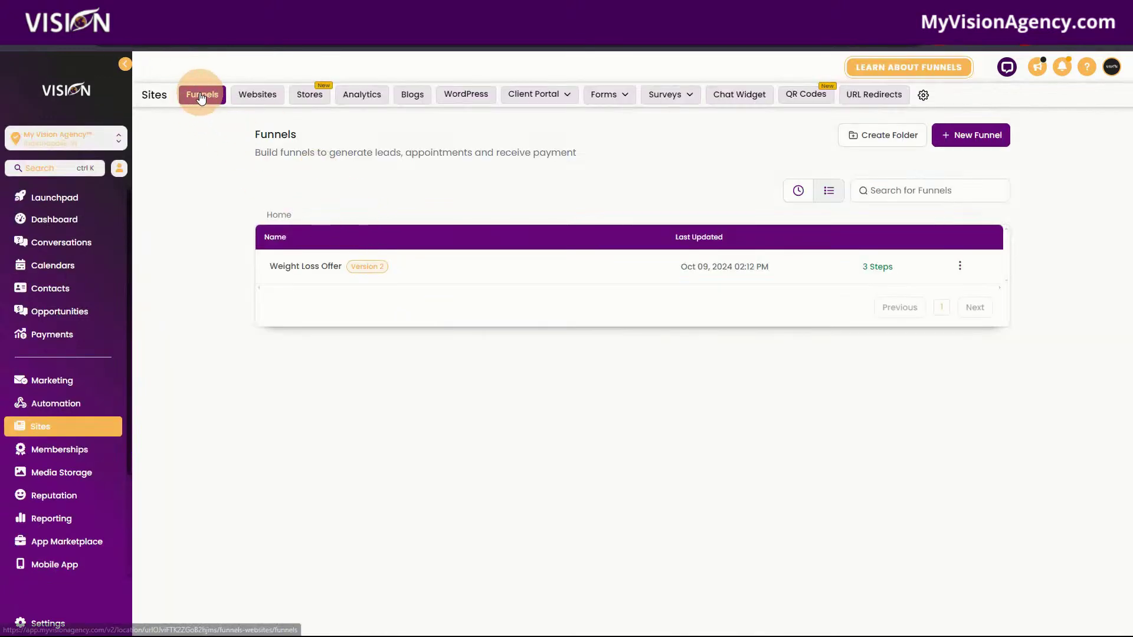
left_click(305, 267)
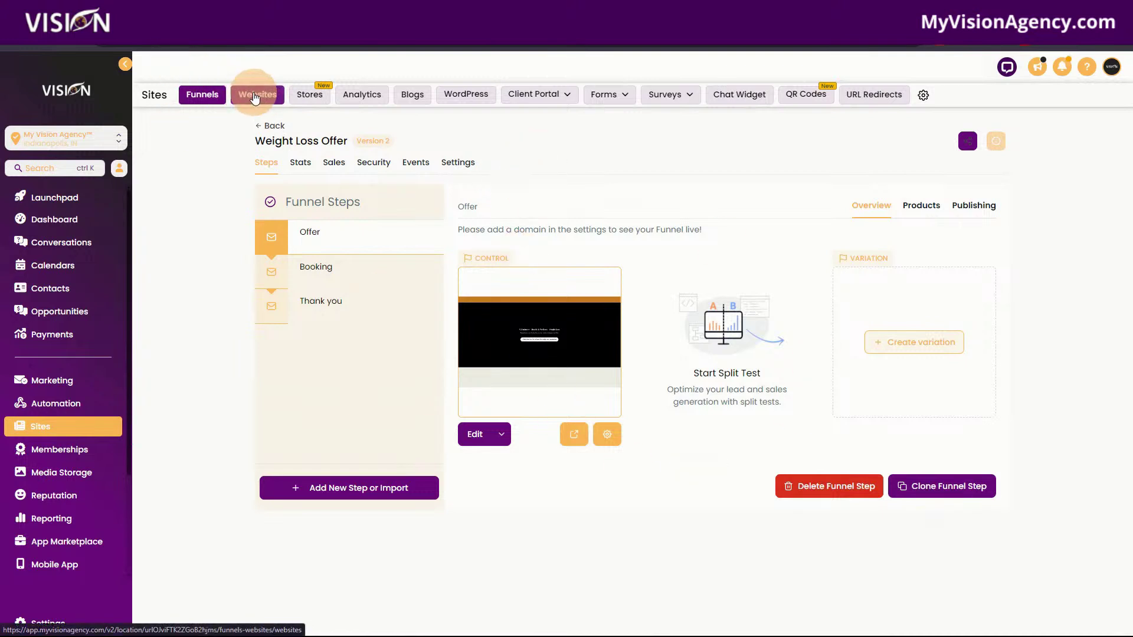
left_click(254, 98)
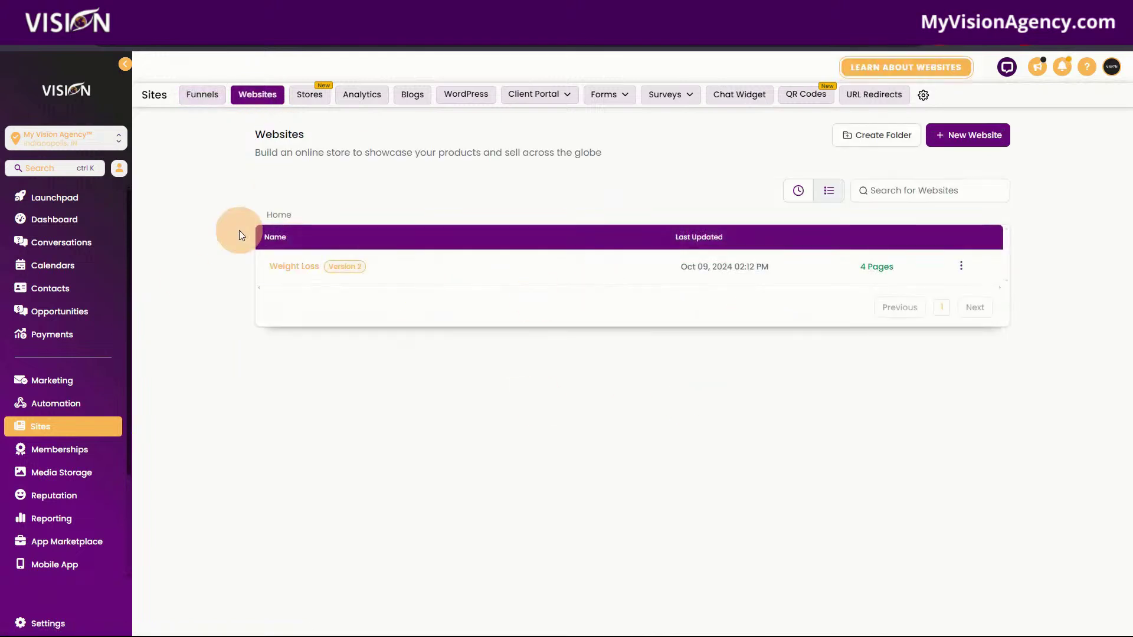
left_click(191, 95)
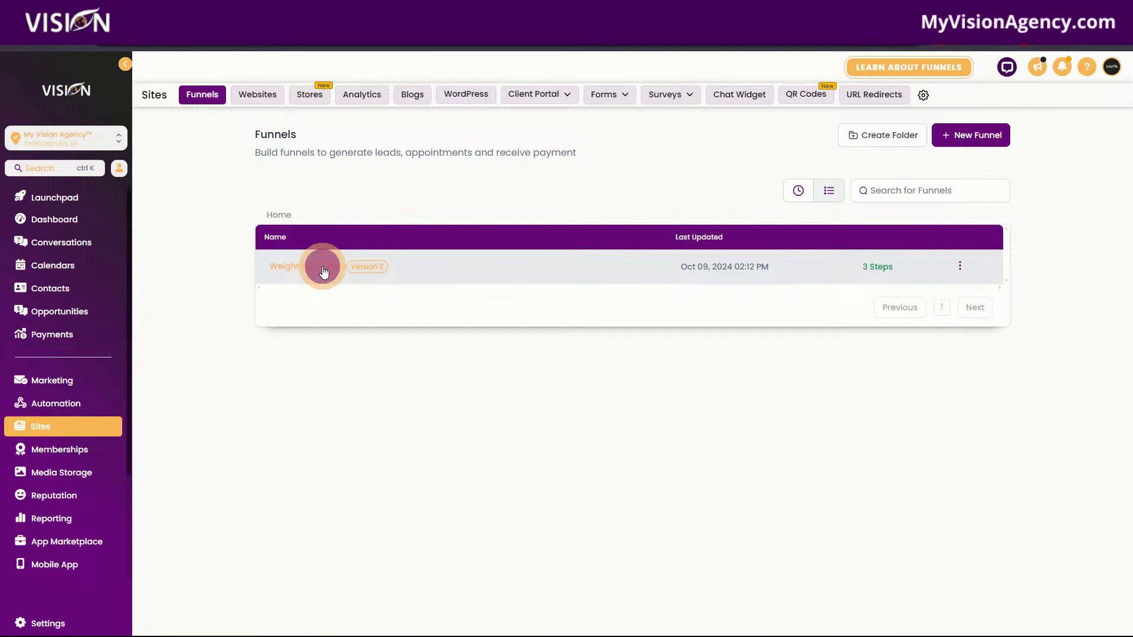
left_click(323, 270)
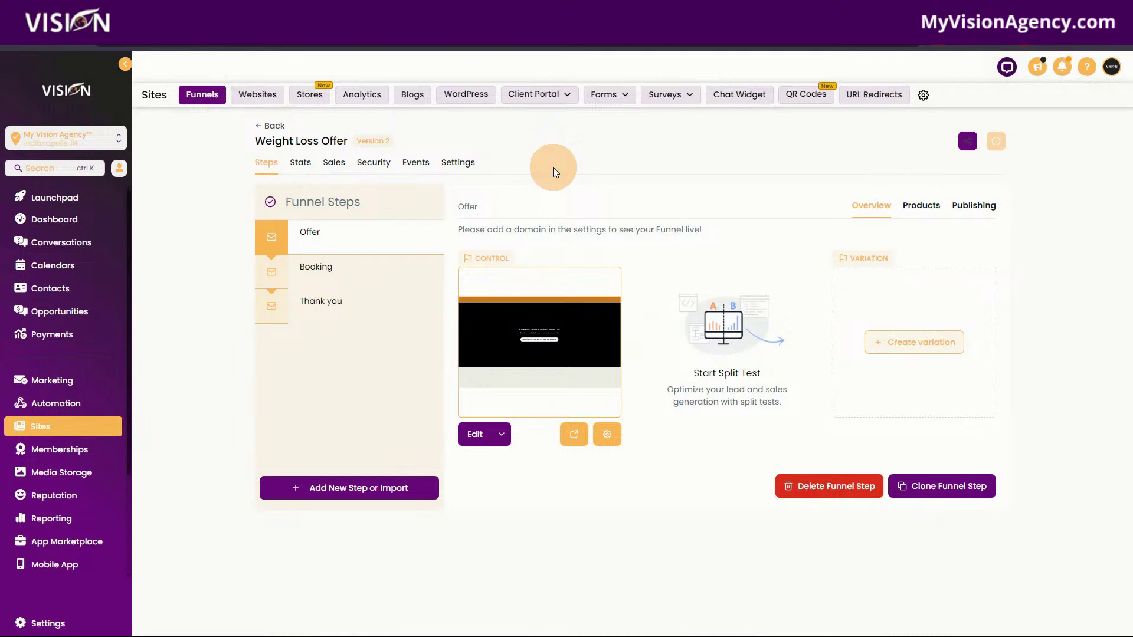
left_click(257, 94)
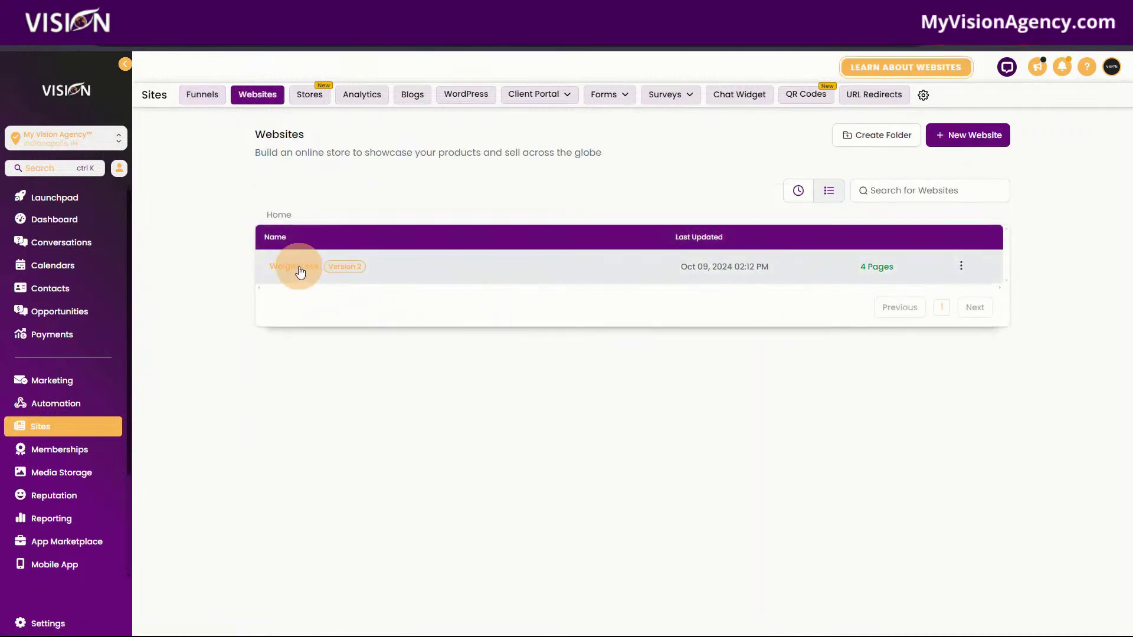
left_click(299, 268)
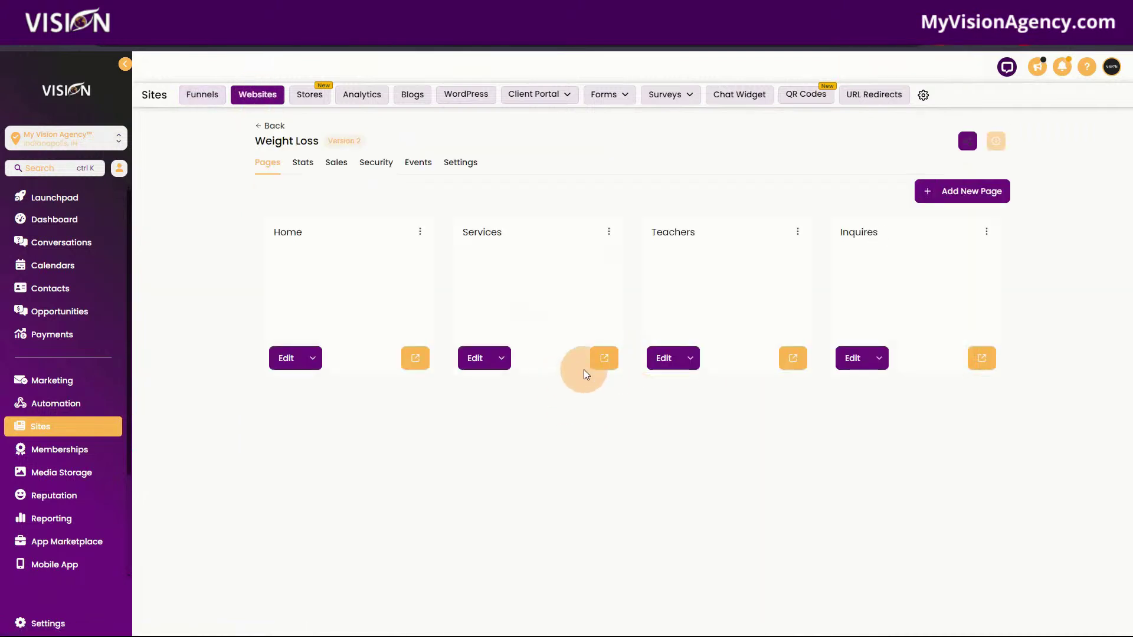
left_click(604, 358)
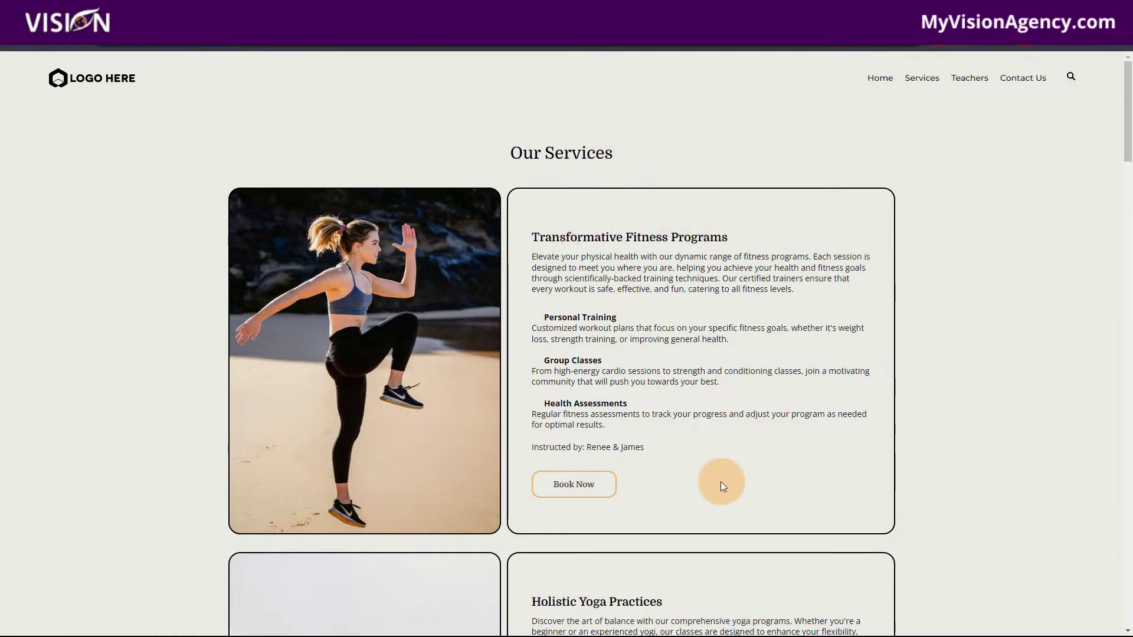
scroll(721, 482, "down", 8)
scroll(744, 462, "down", 2)
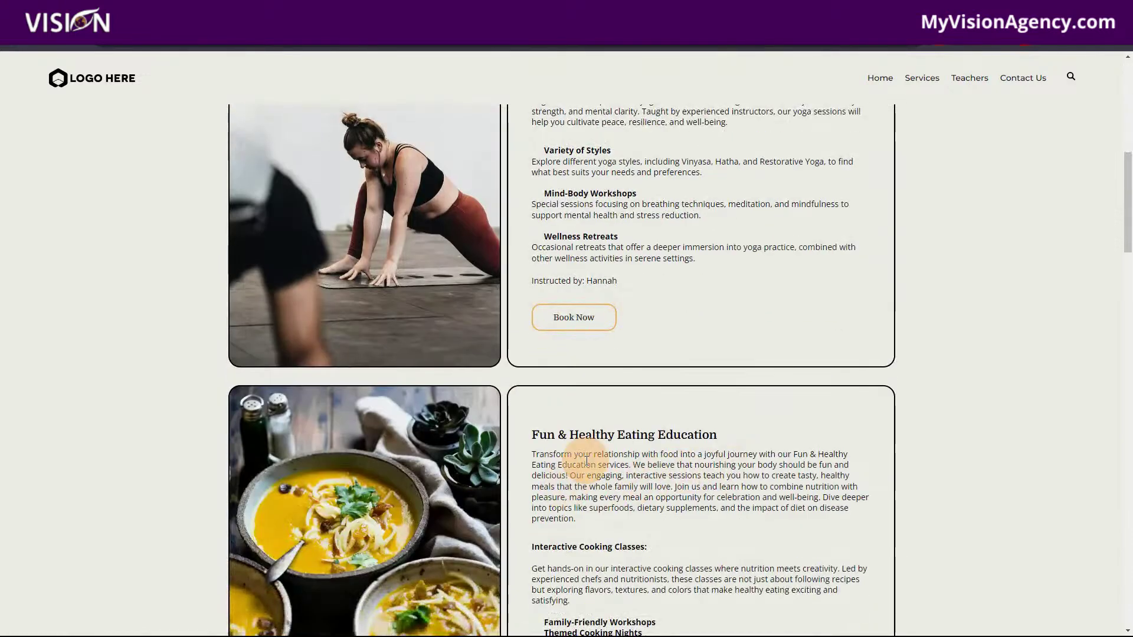
scroll(653, 463, "down", 5)
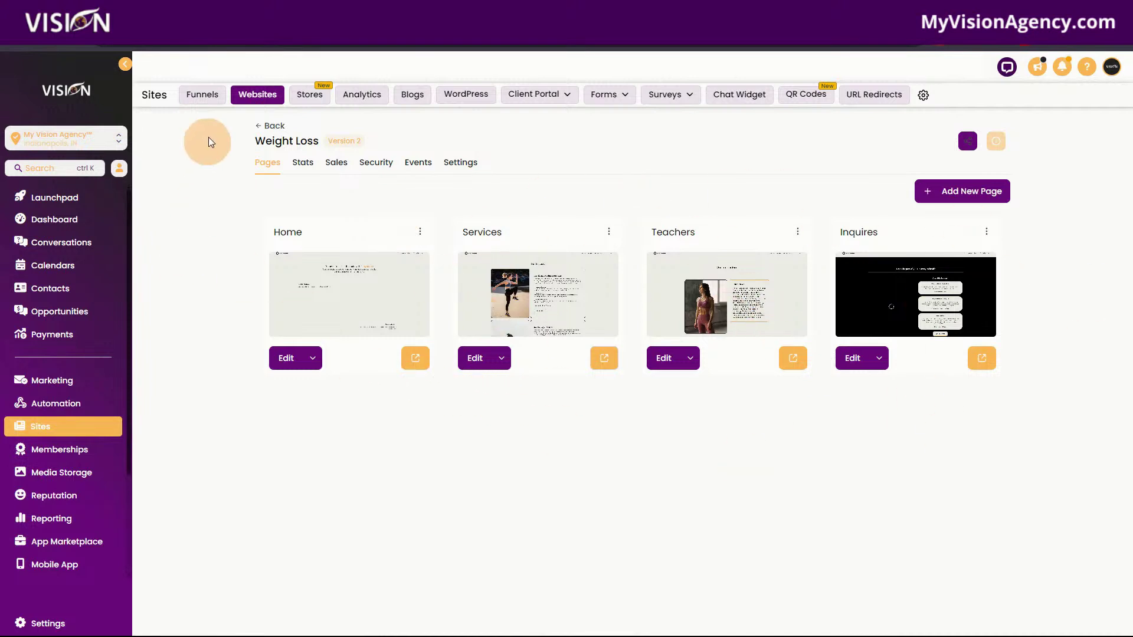
Open the Weight Loss Offer funnel and scroll through its Offer step's live page.
left_click(198, 105)
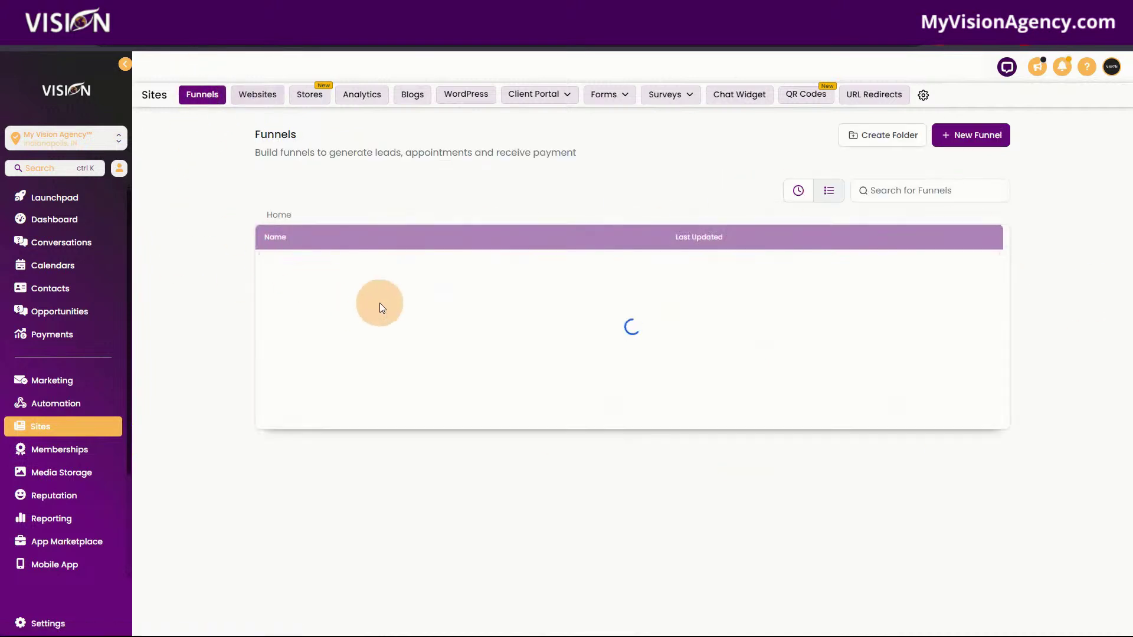
left_click(325, 266)
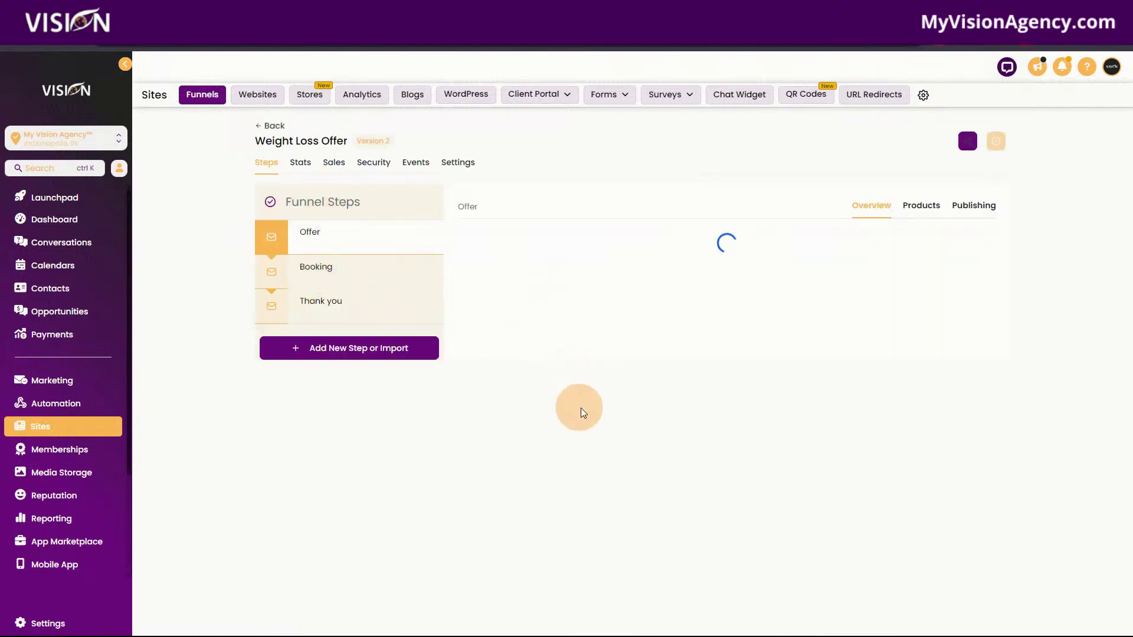
left_click(574, 434)
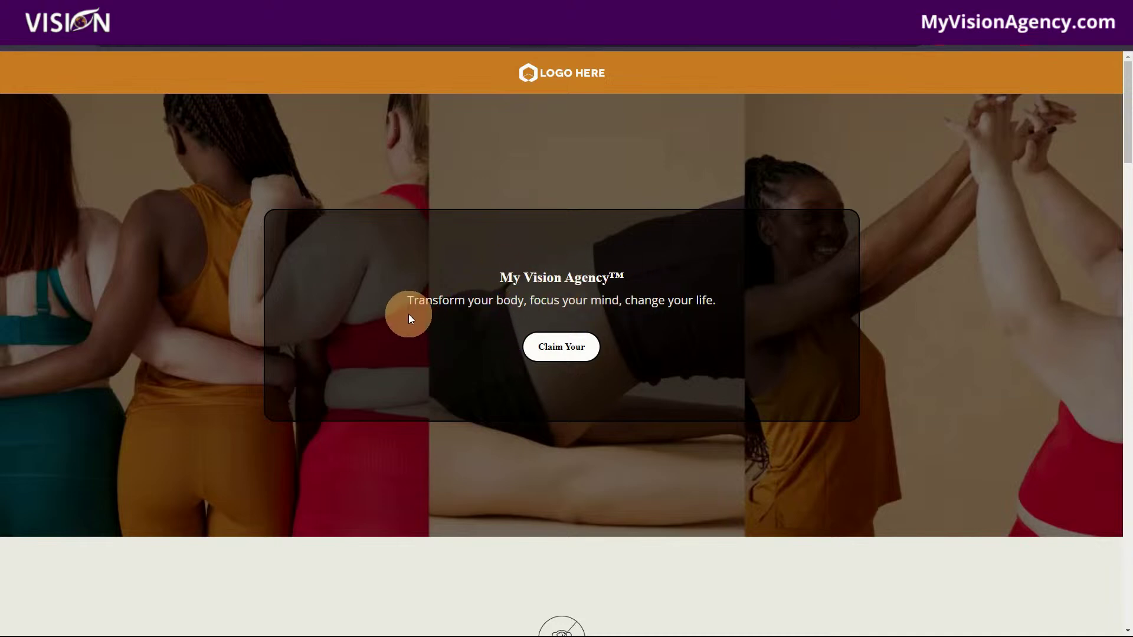
scroll(660, 387, "down", 4)
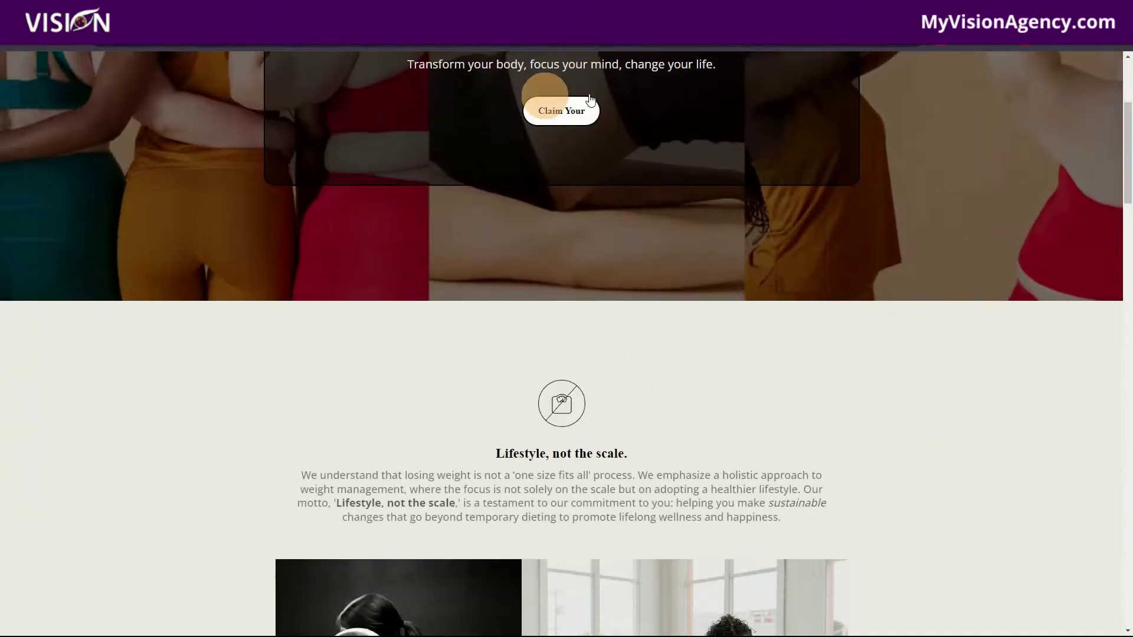
scroll(795, 348, "down", 4)
scroll(591, 389, "down", 5)
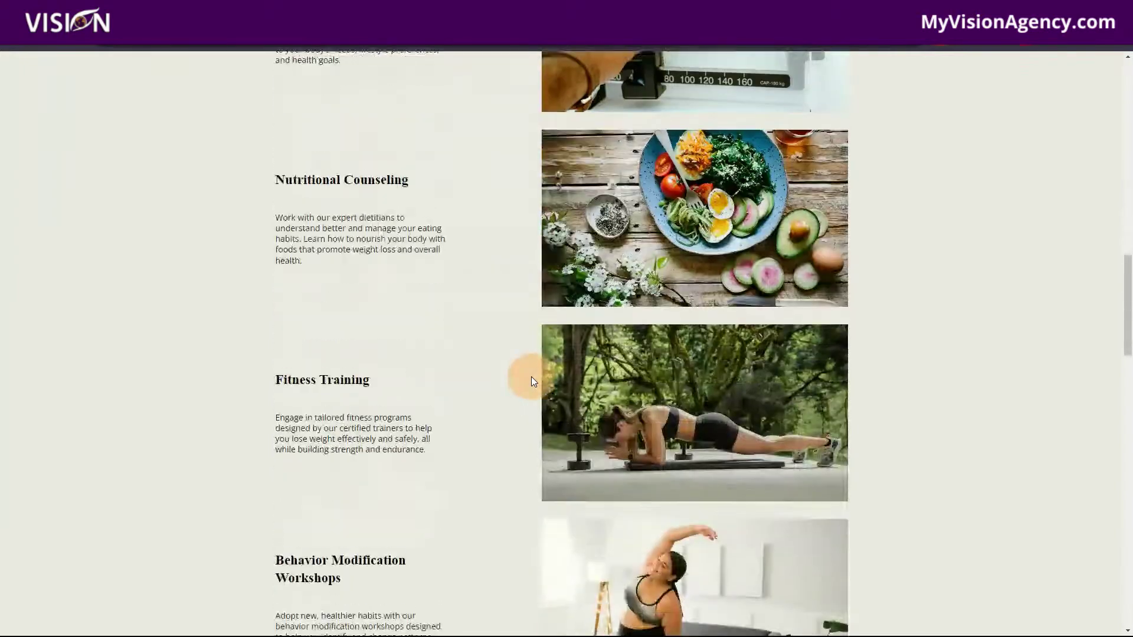
scroll(512, 375, "down", 3)
scroll(461, 367, "down", 5)
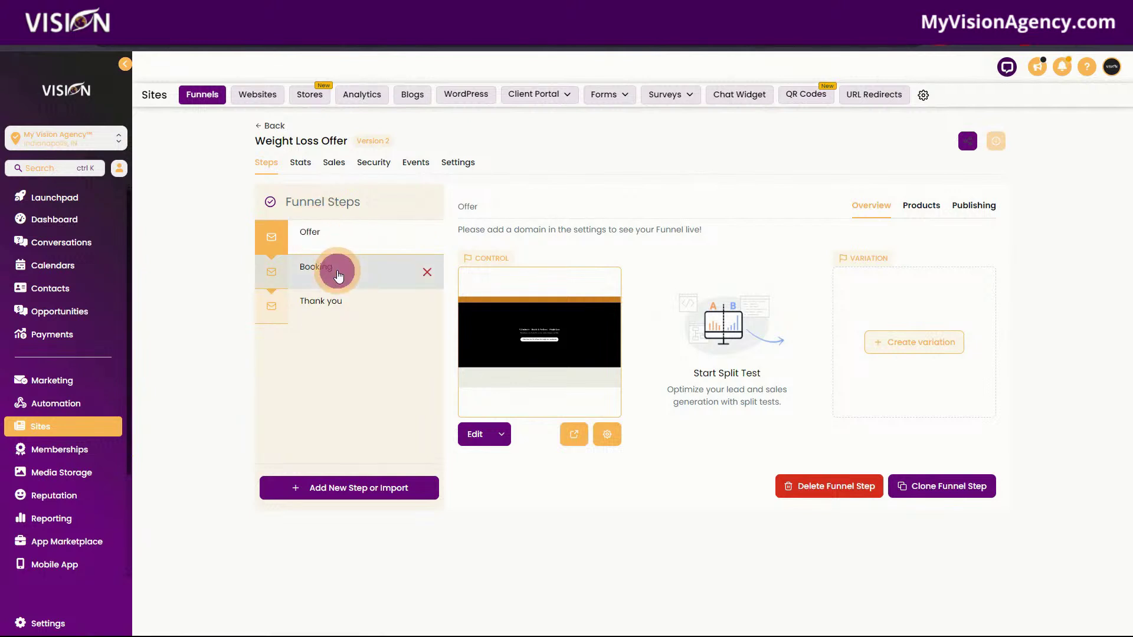
View the Booking and Thank you funnel steps, then go back to Funnels.
left_click(336, 272)
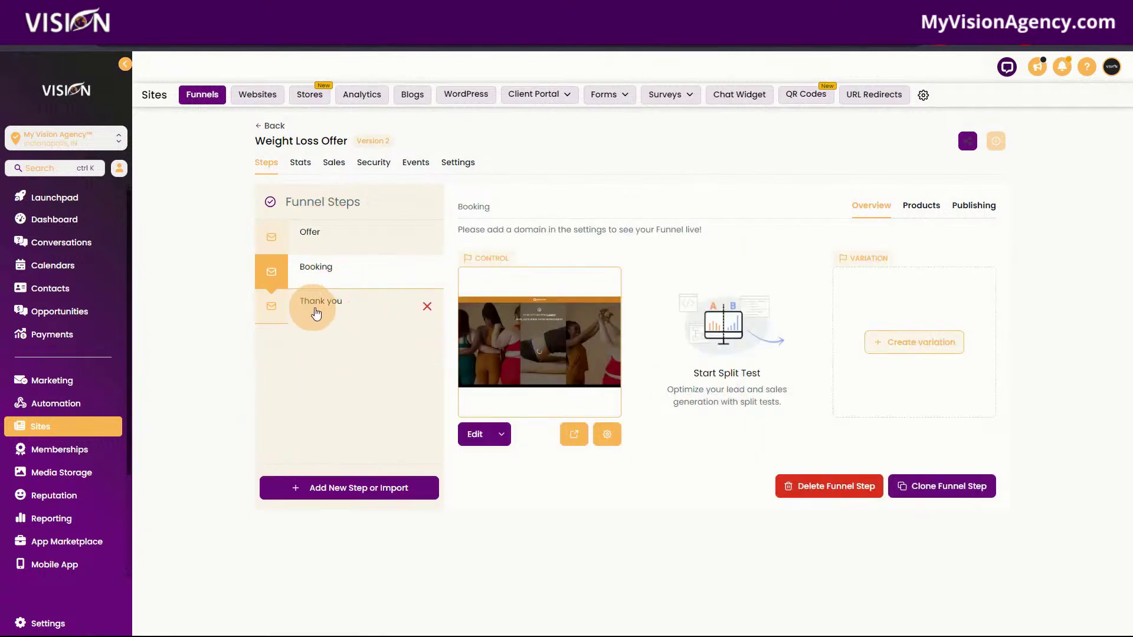
left_click(317, 304)
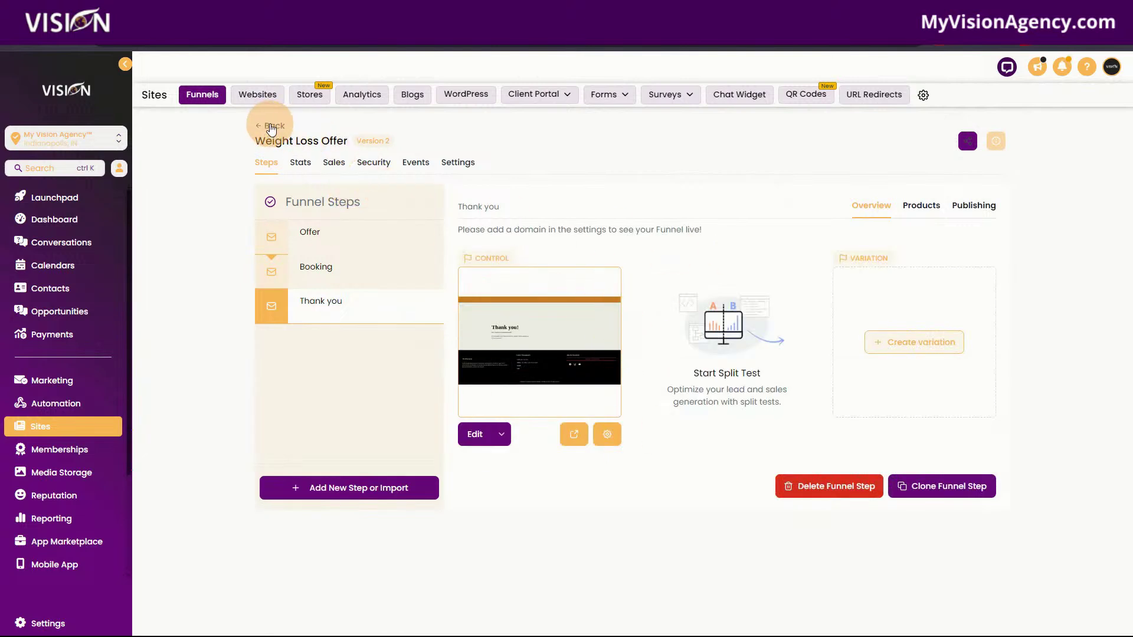
left_click(271, 127)
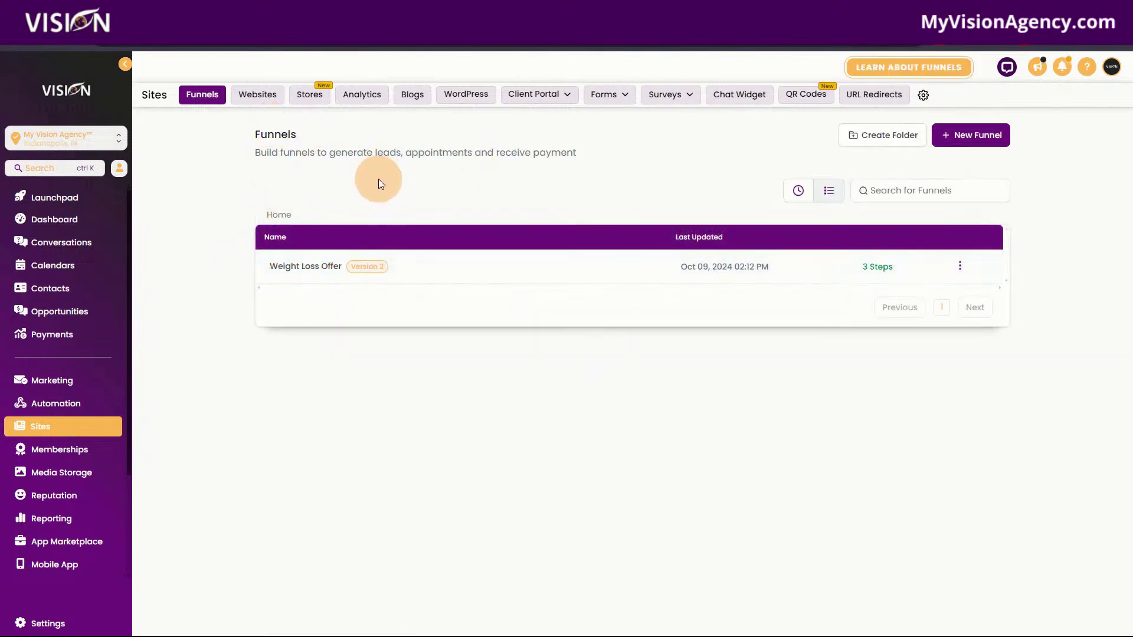
left_click(262, 102)
left_click(198, 10)
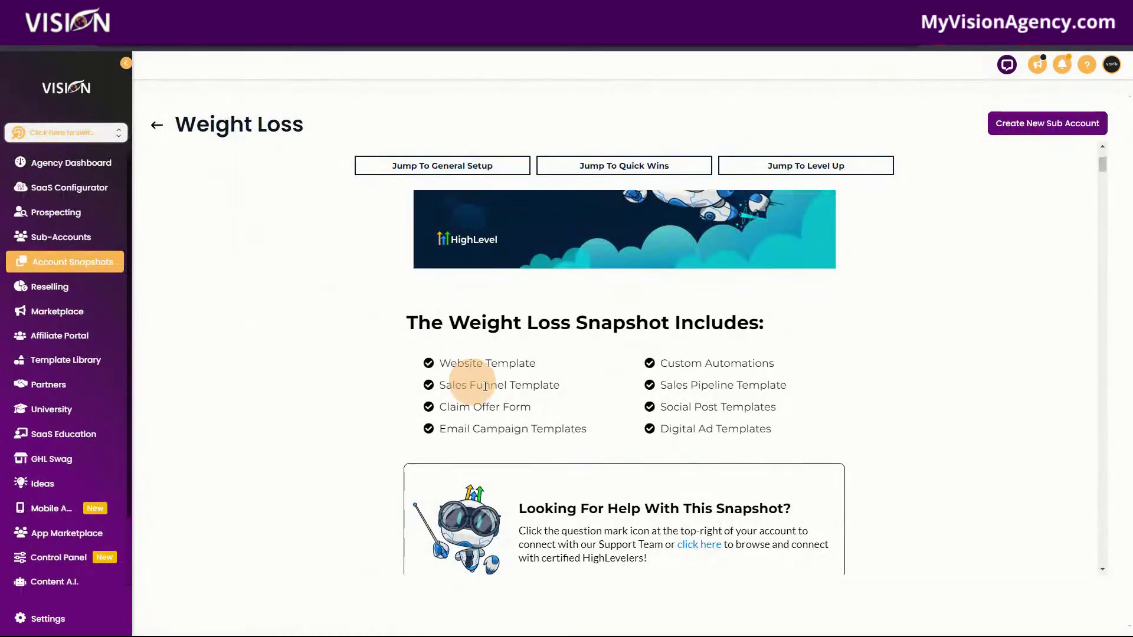
left_click(76, 10)
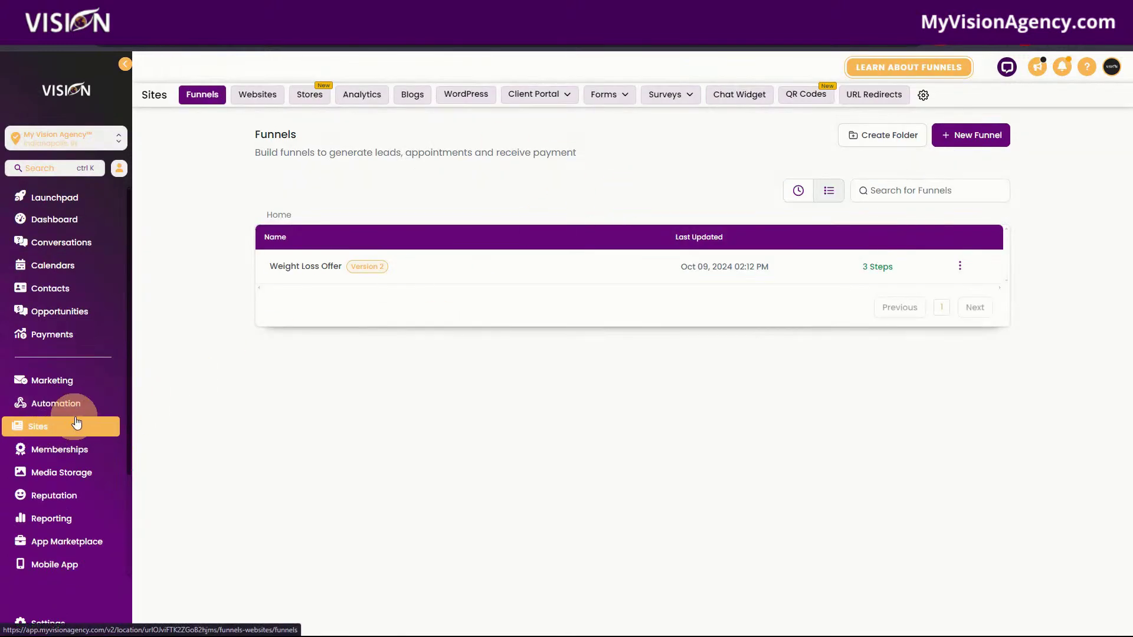
Open Marketing Form - Claim Offer from Forms > Builder to check its fields, then go back.
left_click(607, 95)
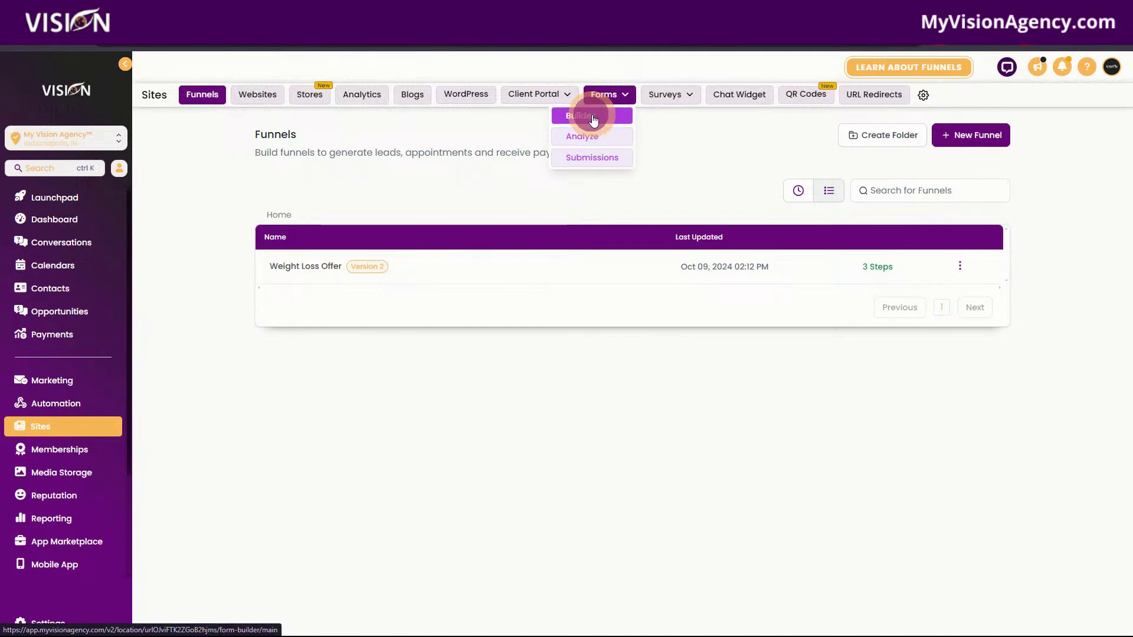
left_click(593, 118)
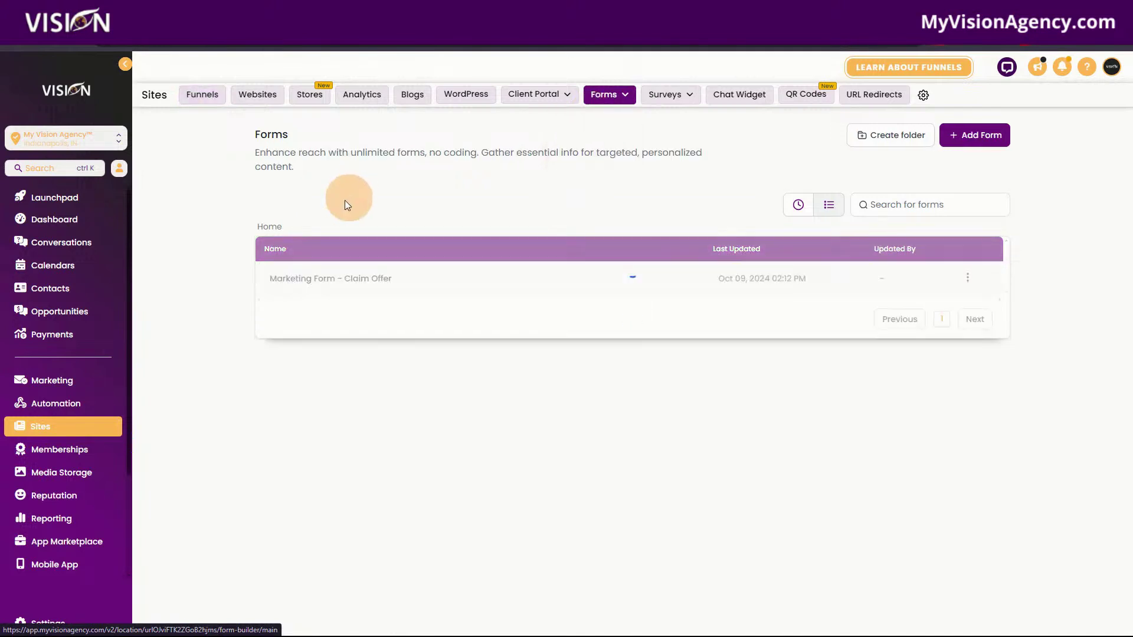
left_click(325, 282)
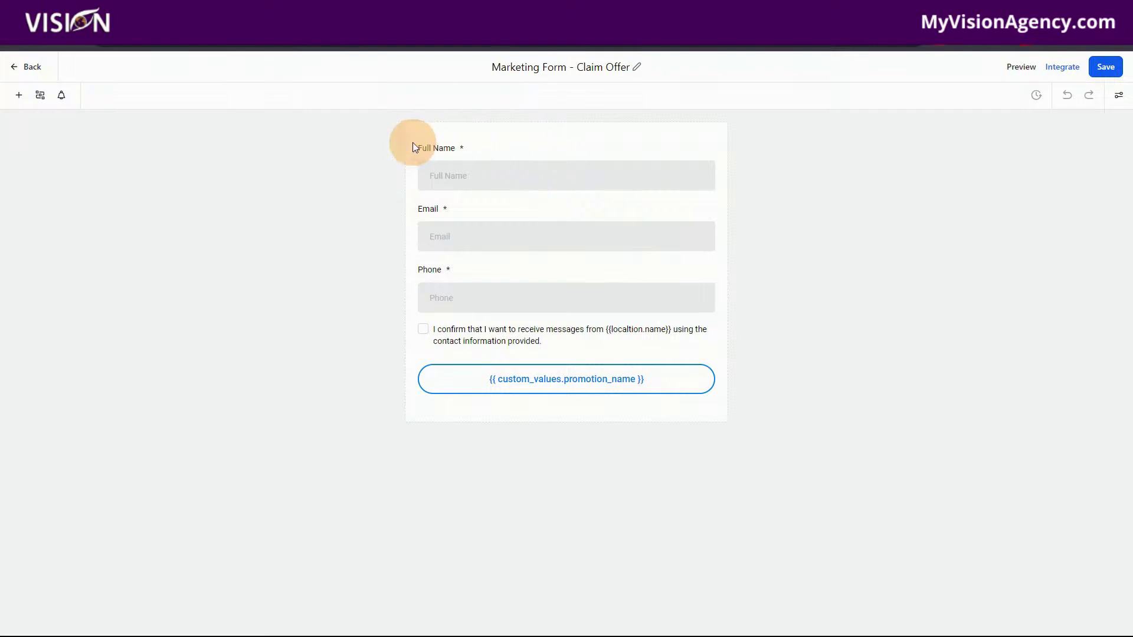
left_click(39, 73)
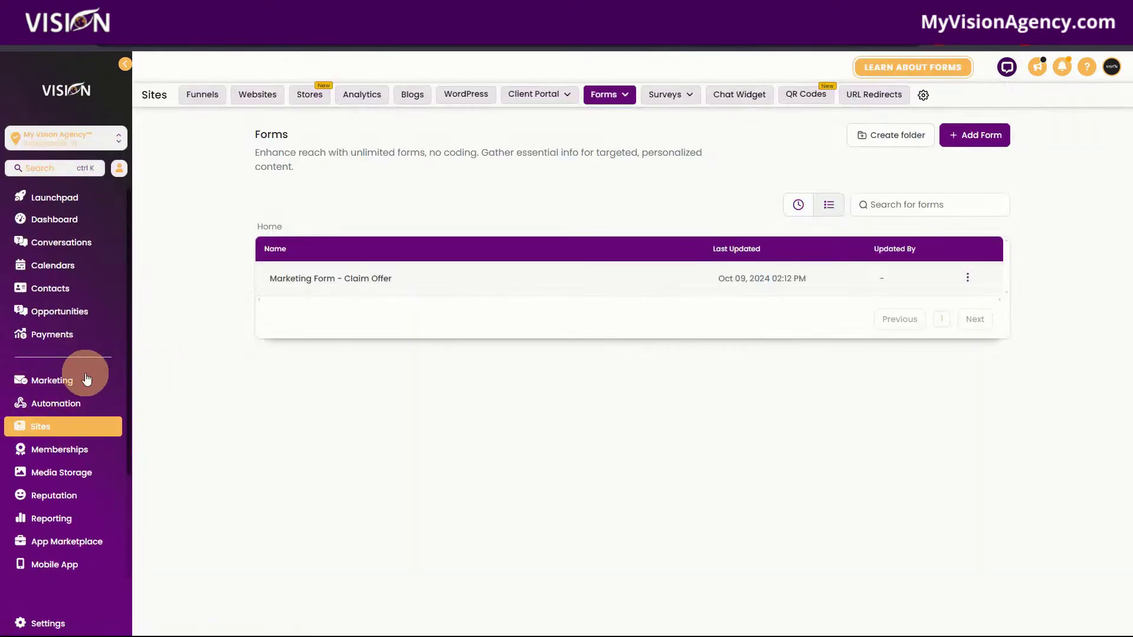
Open the Nutritional Counseling template under Marketing > Emails > Templates, scroll through it, and go back.
left_click(71, 383)
left_click(311, 95)
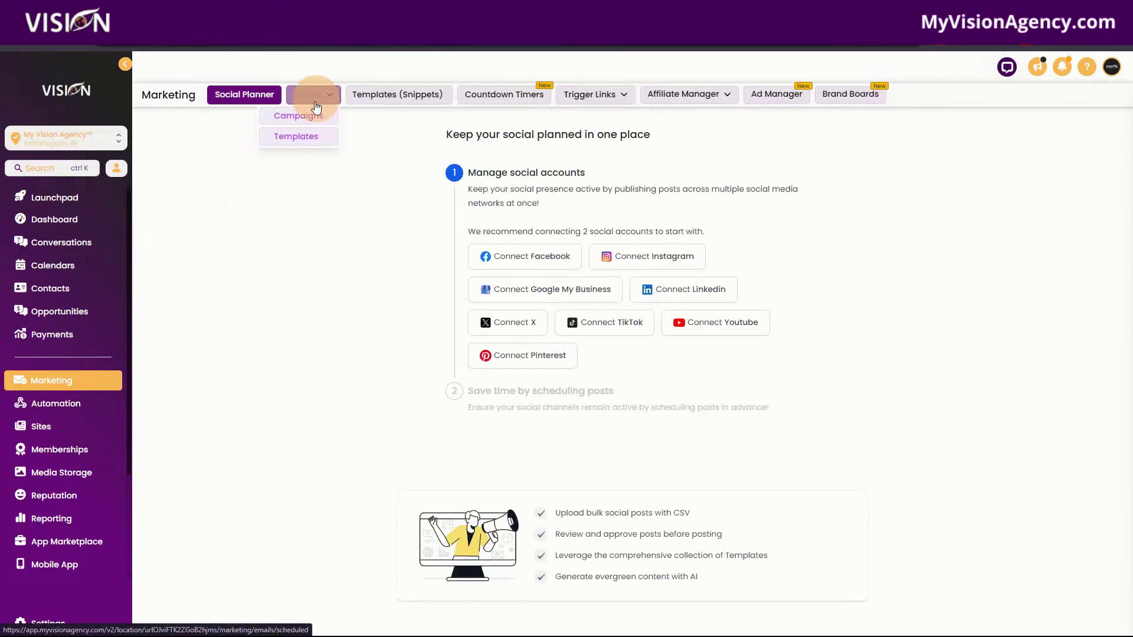
left_click(308, 137)
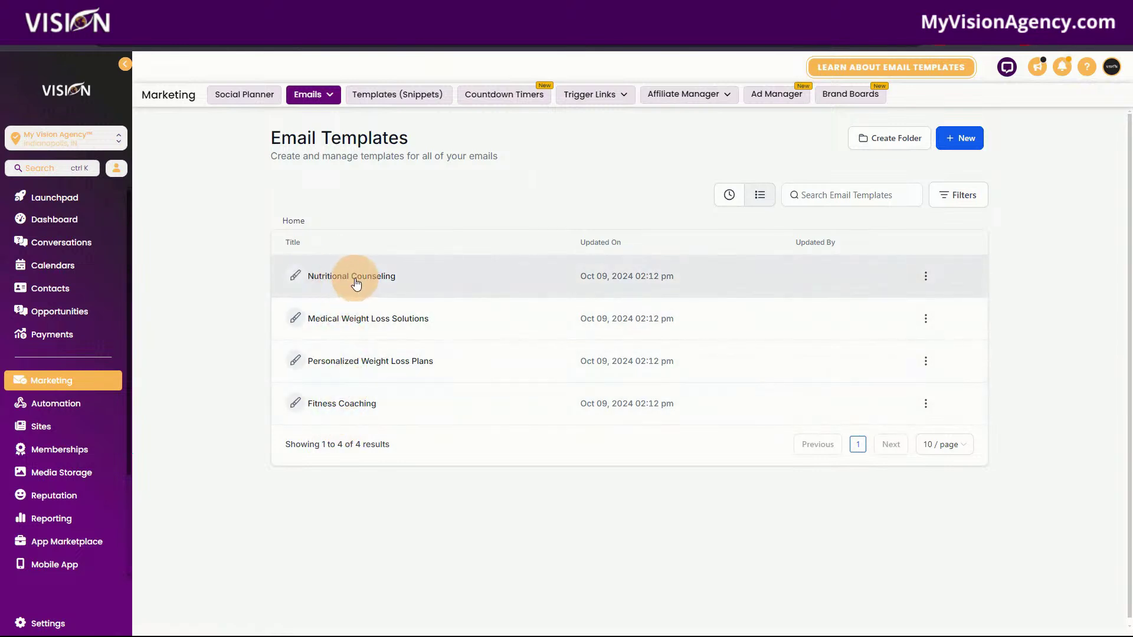
left_click(354, 276)
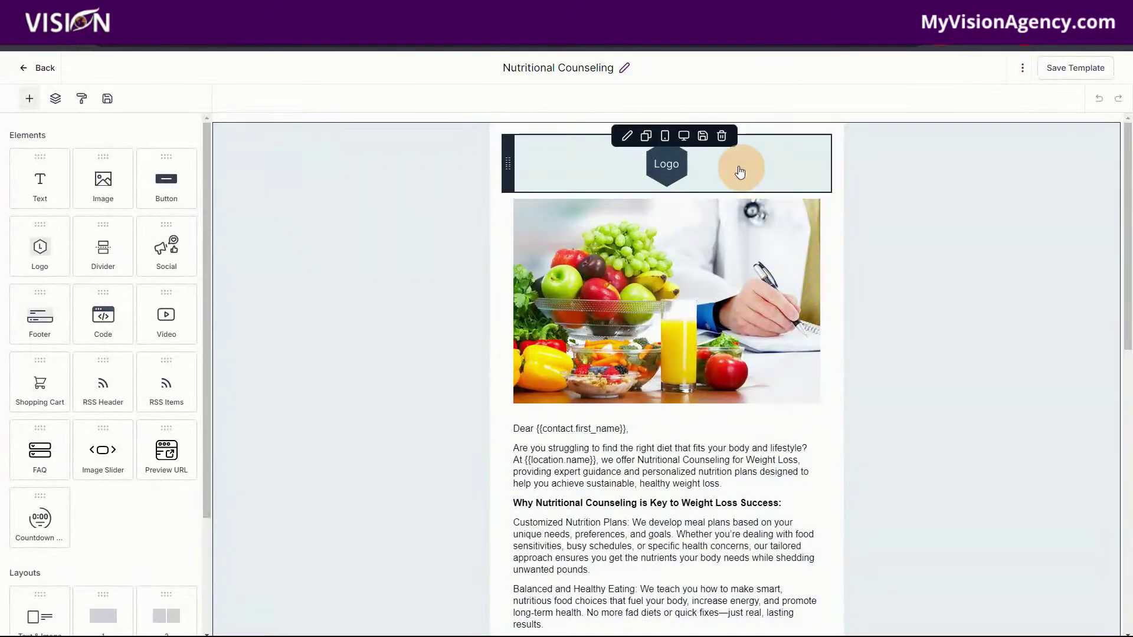
scroll(811, 494, "down", 6)
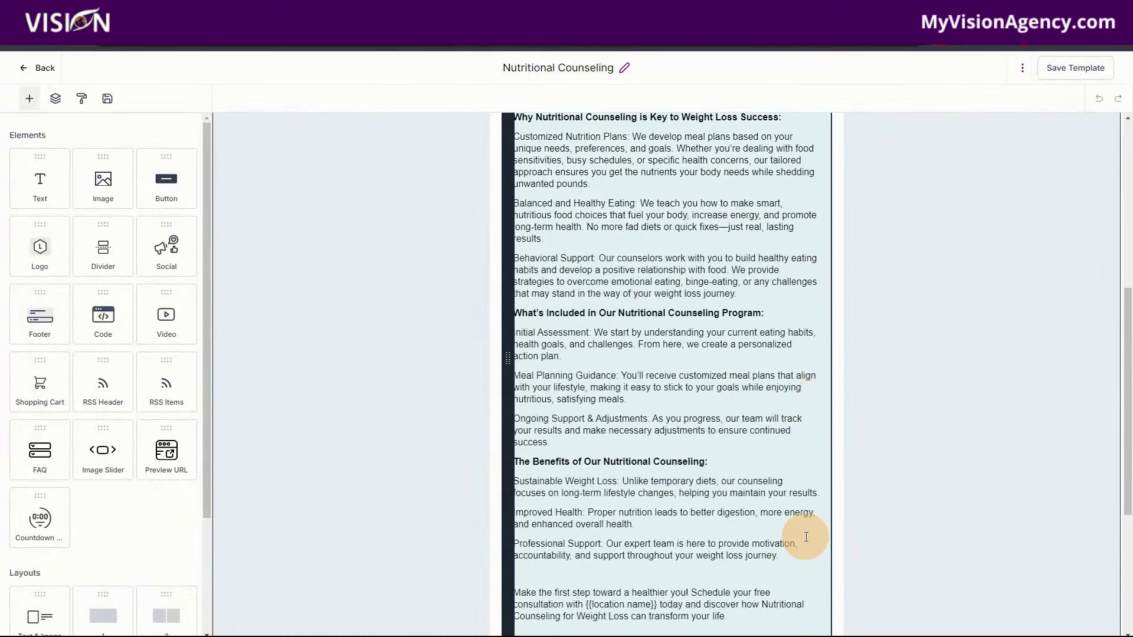
scroll(806, 537, "down", 4)
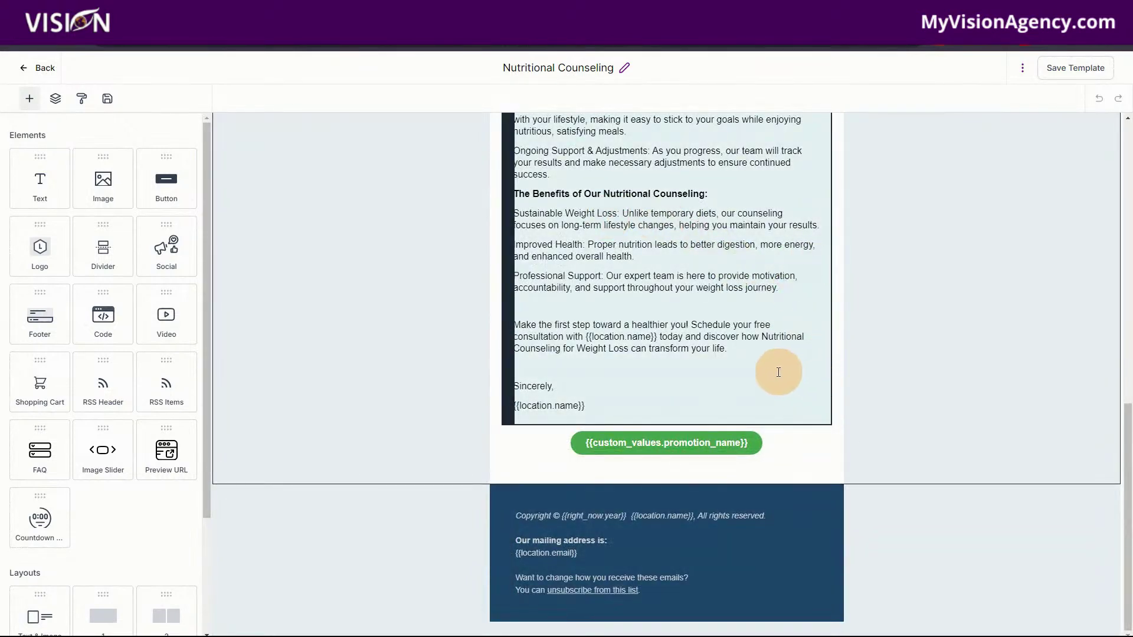
scroll(778, 372, "up", 8)
scroll(662, 328, "down", 8)
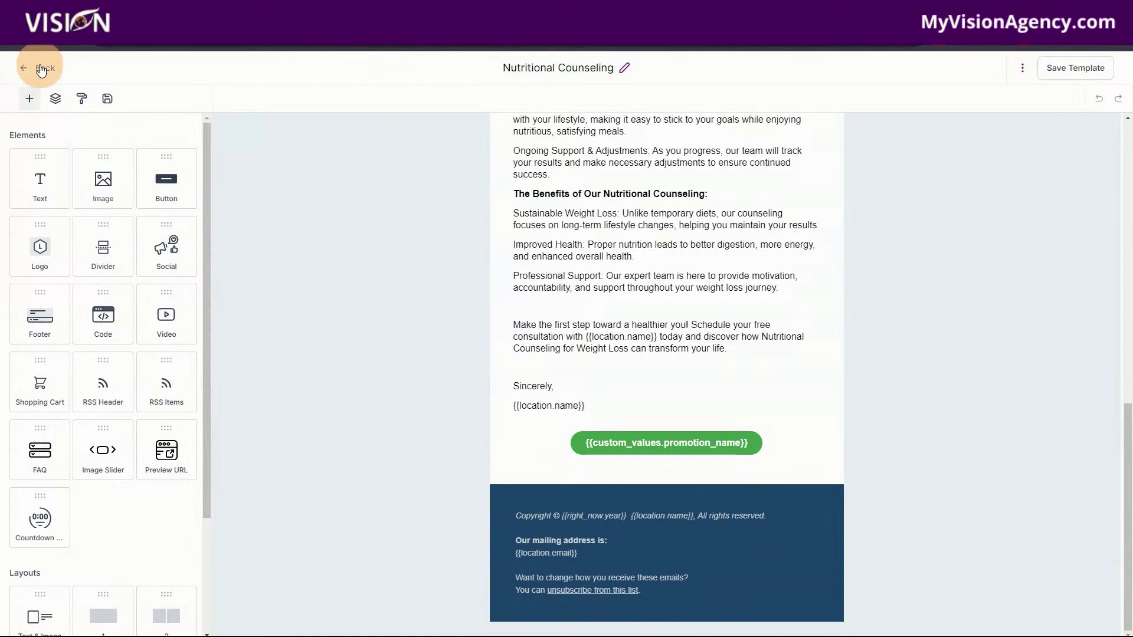
left_click(40, 69)
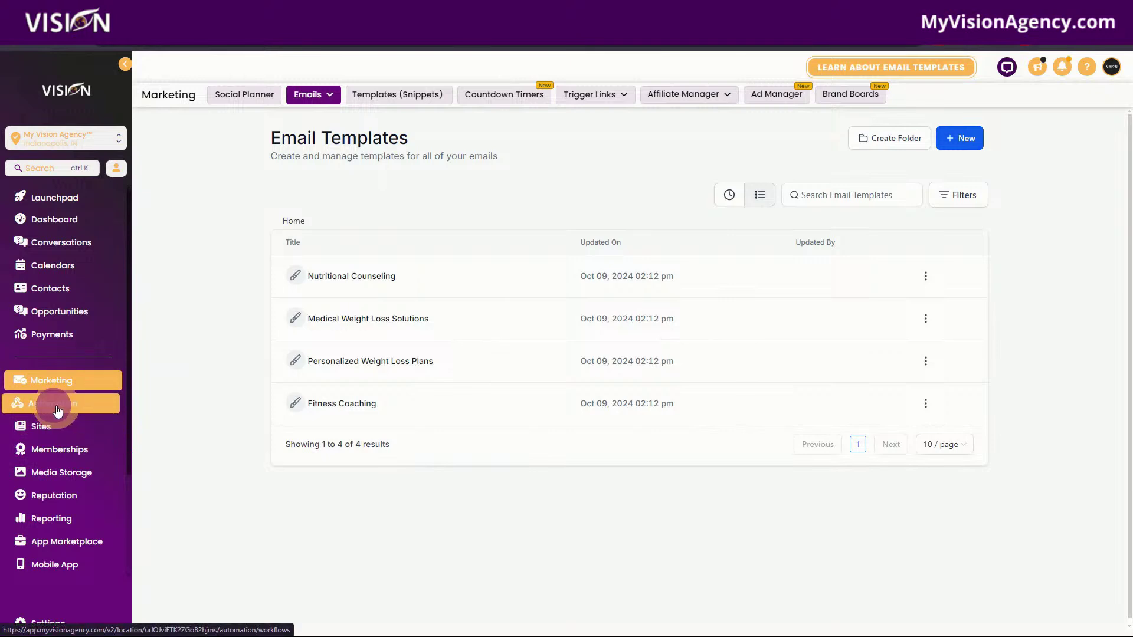
Open the New Lead Nurture (Fast 5) - Claim Offer workflow from the Marketing Workflows folder.
left_click(56, 407)
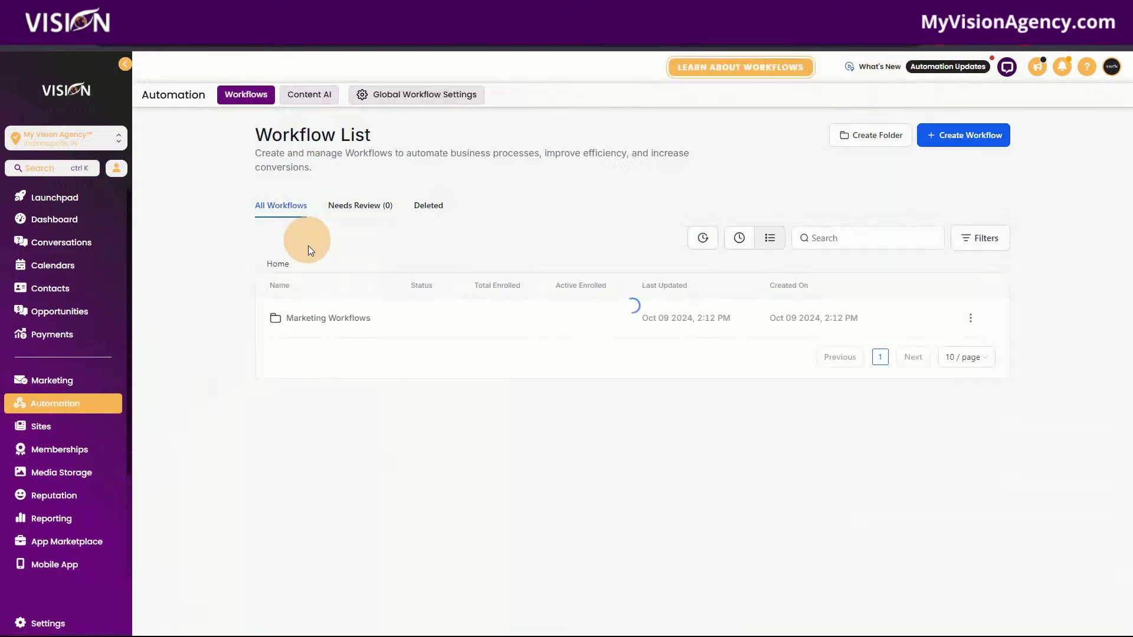
left_click(318, 326)
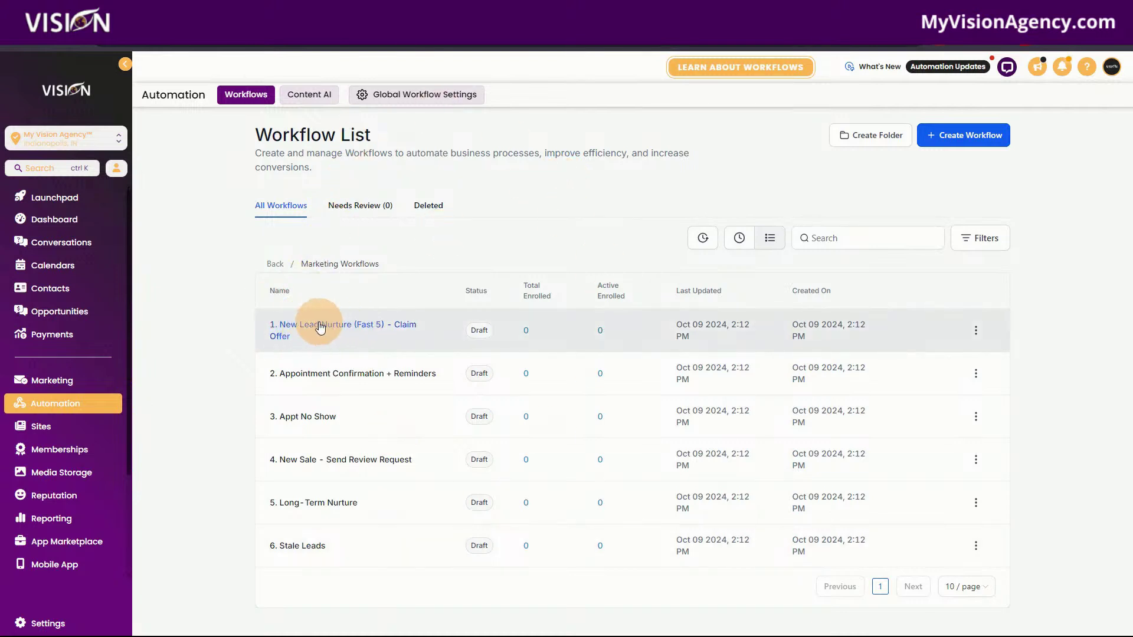
left_click(395, 326)
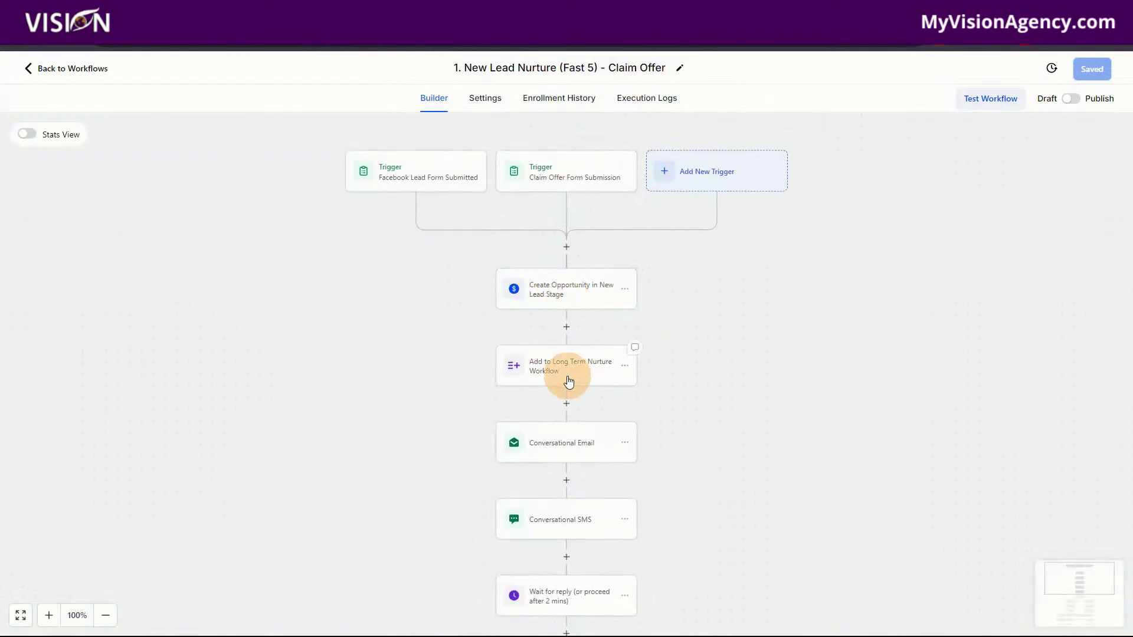
Inspect the wait step and the 'Did the contact reply?' condition, closing each without changes.
scroll(569, 382, "down", 1)
scroll(586, 397, "down", 1)
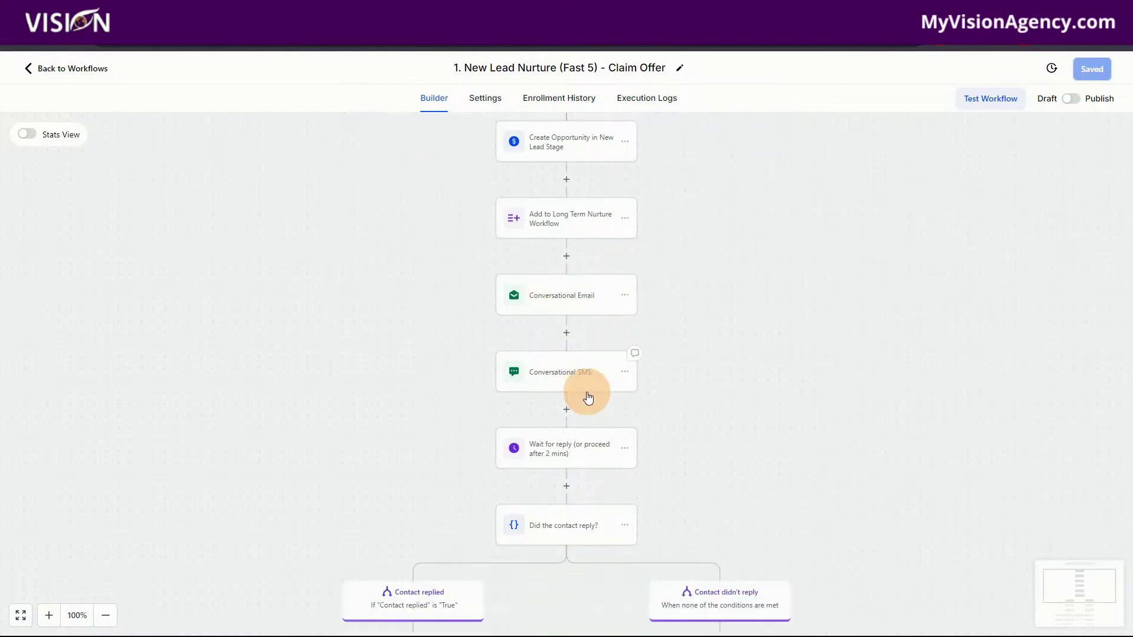
scroll(580, 387, "down", 1)
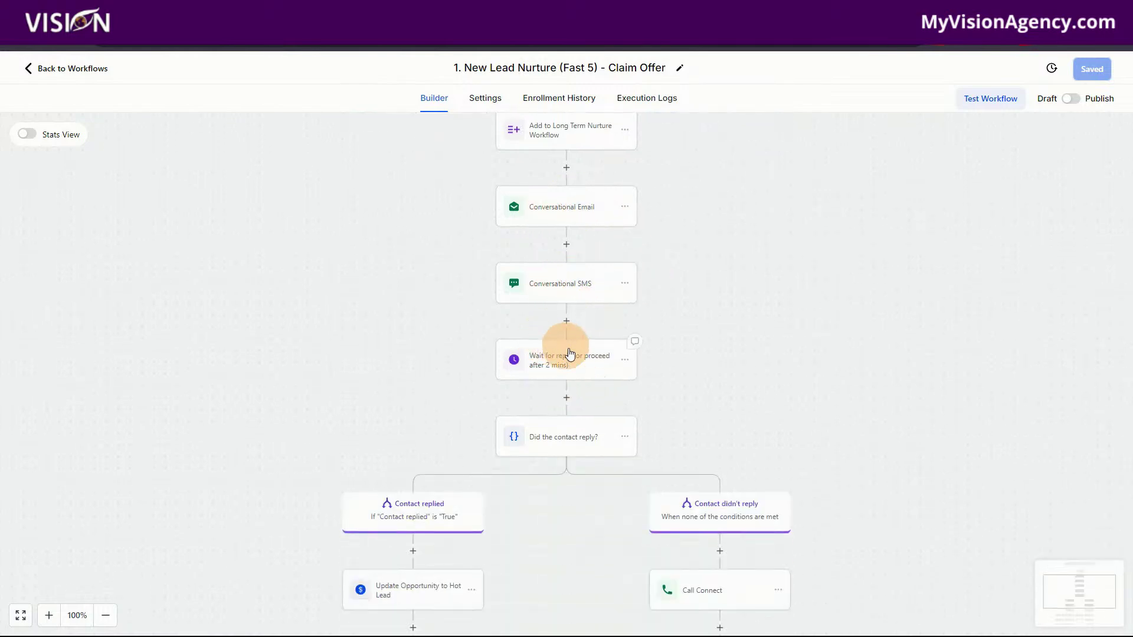
left_click(565, 361)
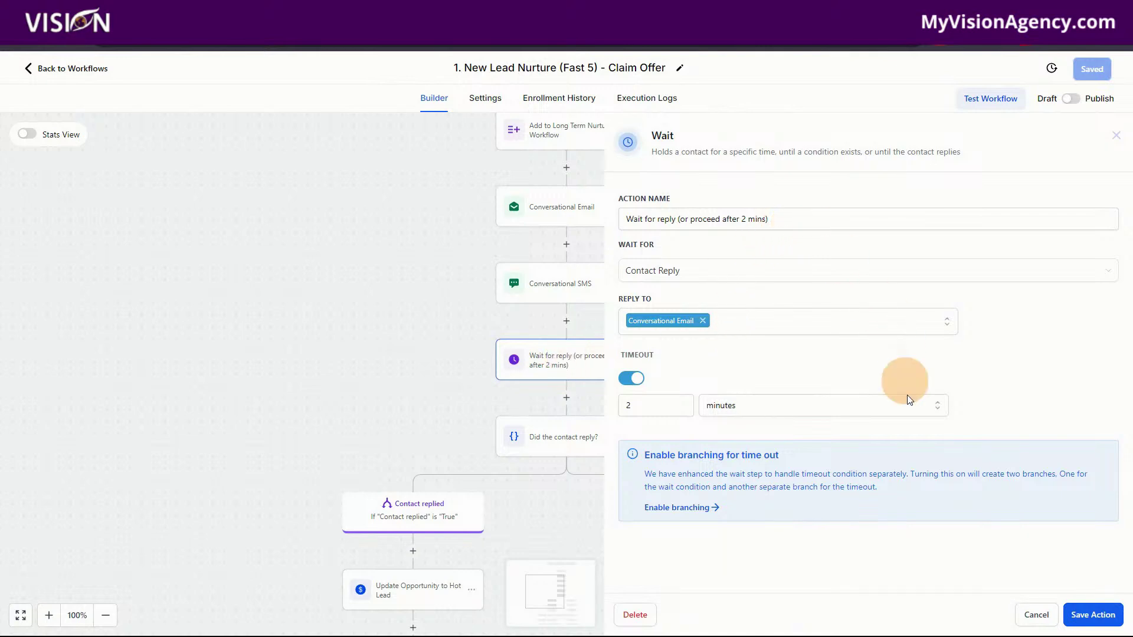
left_click(1036, 614)
left_click(552, 433)
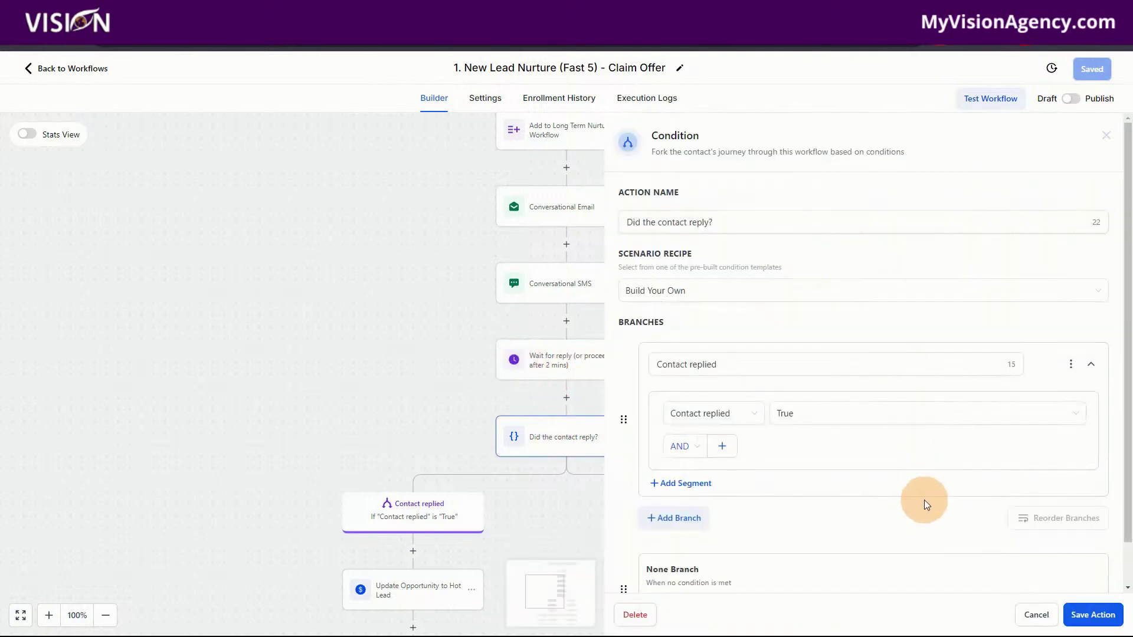
left_click(1033, 614)
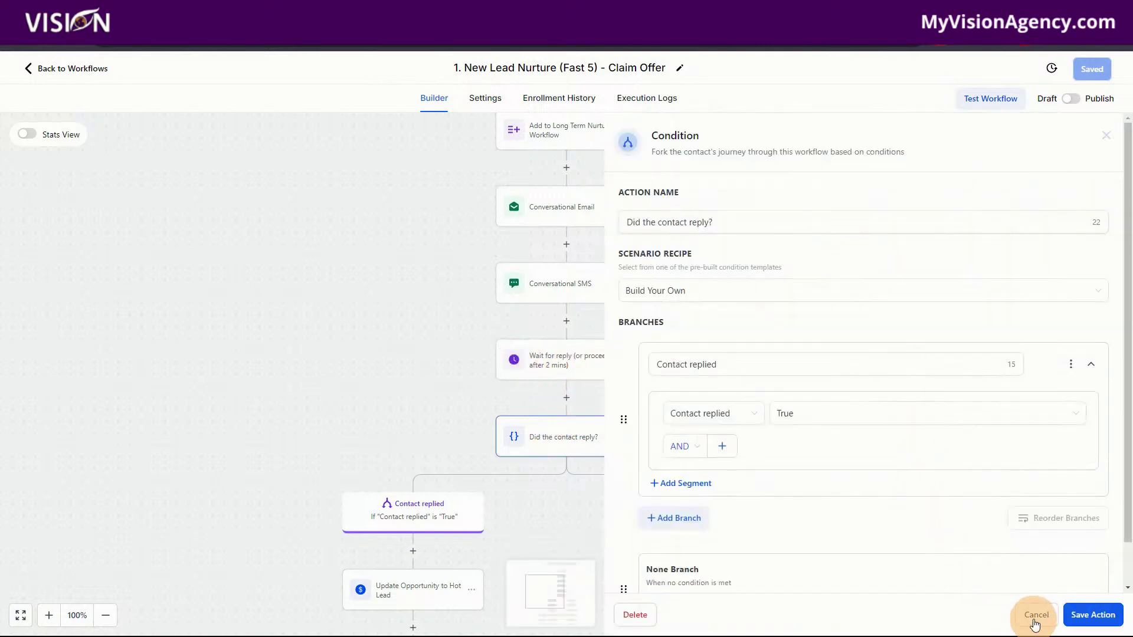
Check the workflow's enrollment history, which has no enrollments, then return to the workflows list.
scroll(895, 486, "down", 2)
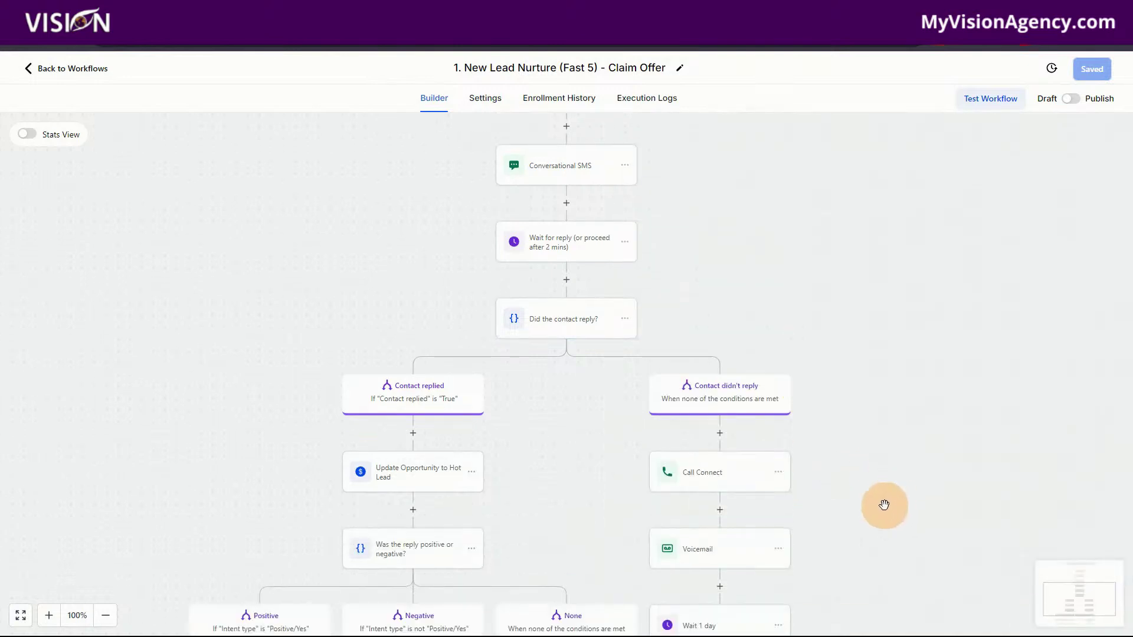
scroll(884, 504, "down", 2)
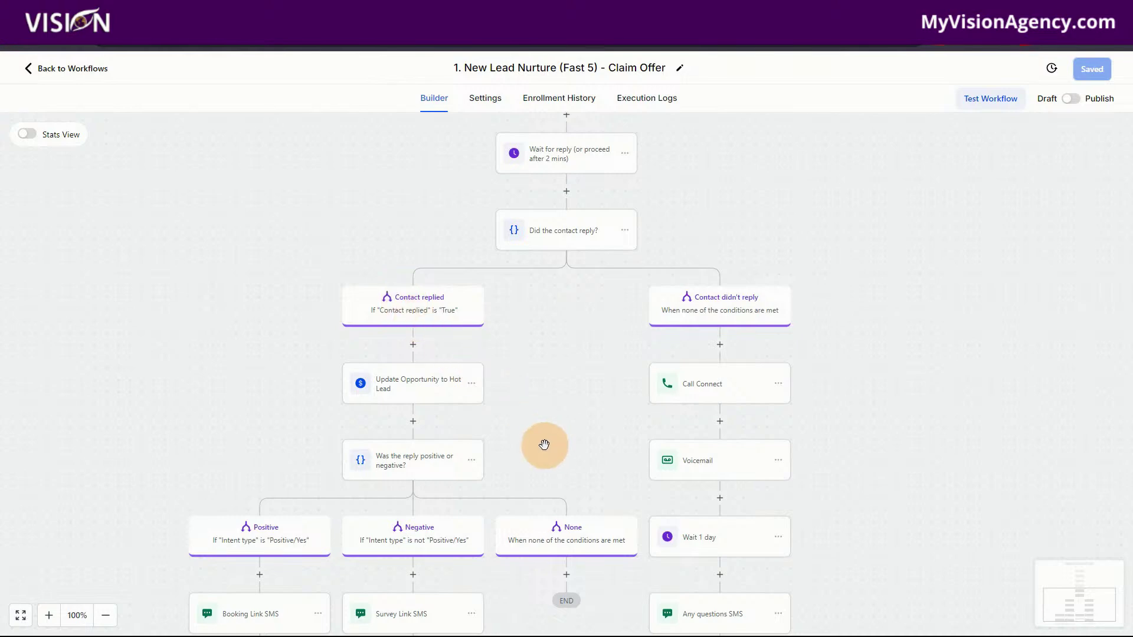
scroll(538, 445, "down", 1)
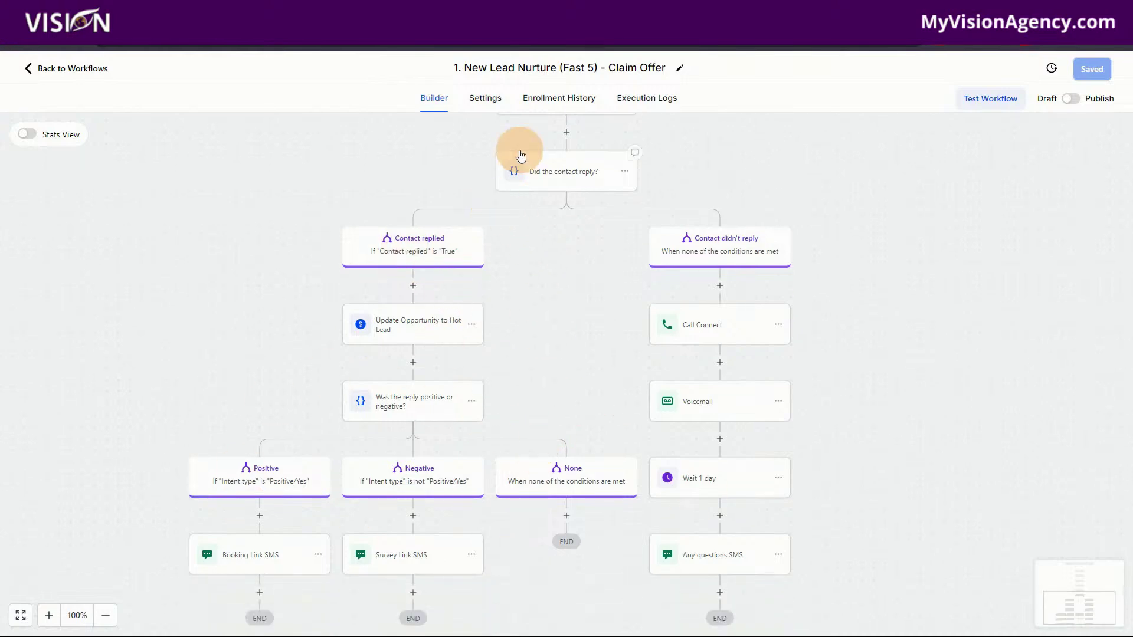
left_click(548, 101)
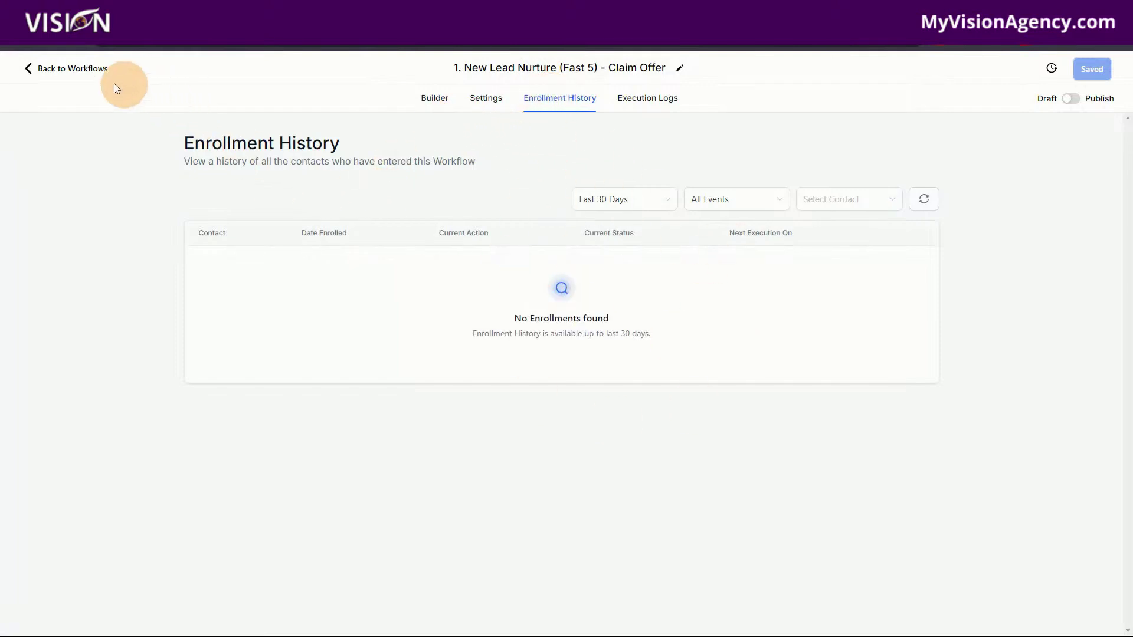
left_click(81, 71)
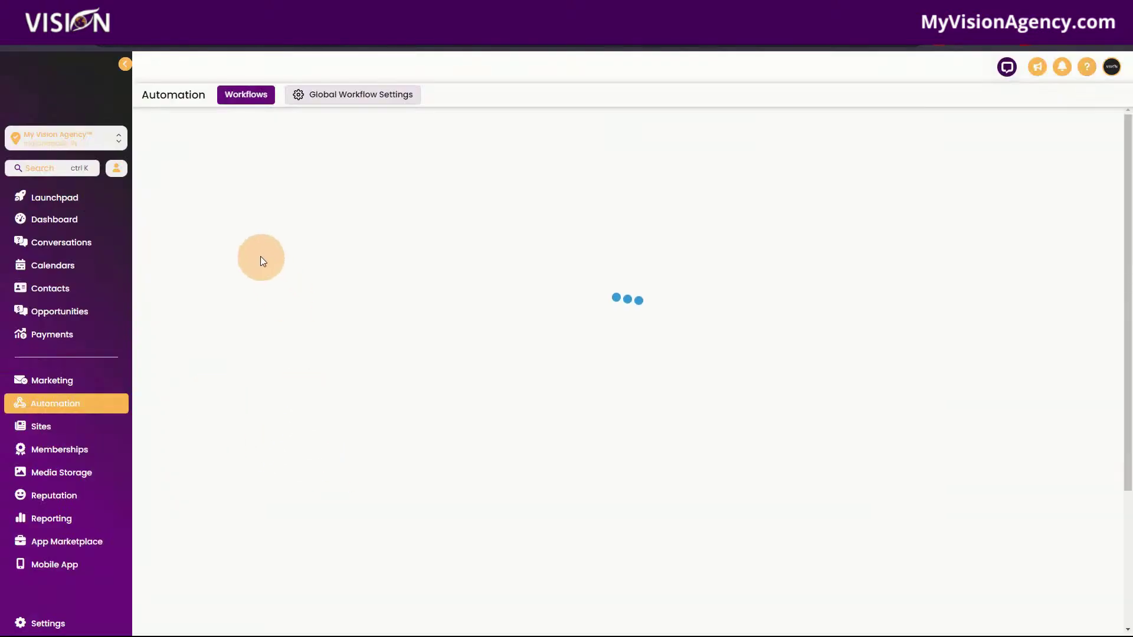
left_click(287, 348)
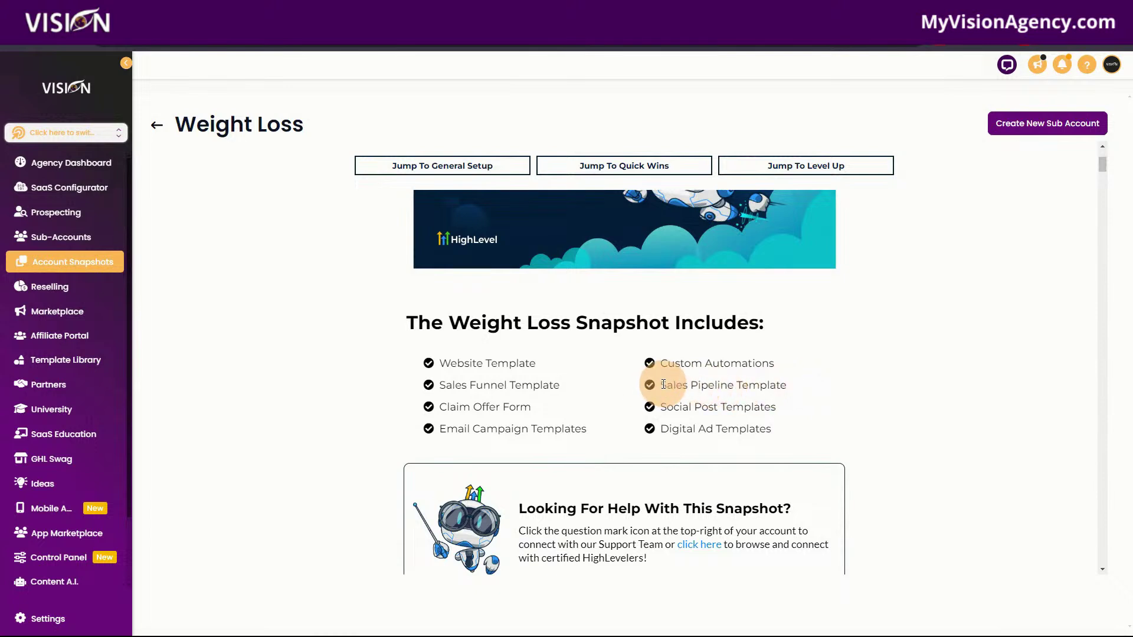
left_click_drag(658, 385, 804, 380)
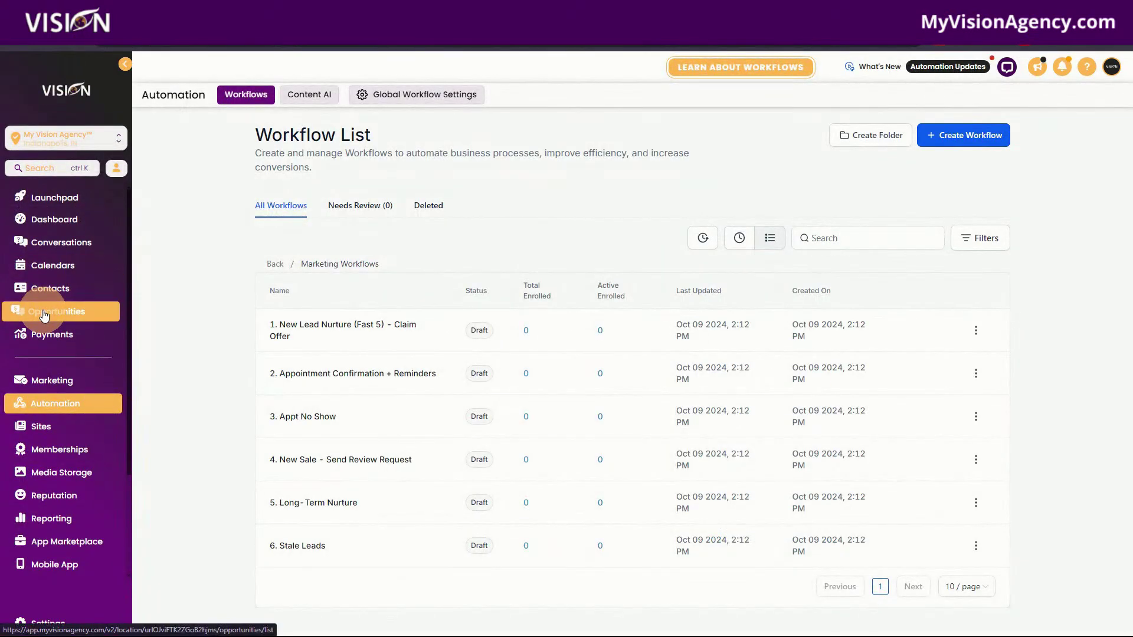
View the sub-account's Marketing Pipeline as a board in Opportunities.
left_click(43, 311)
left_click(83, 311)
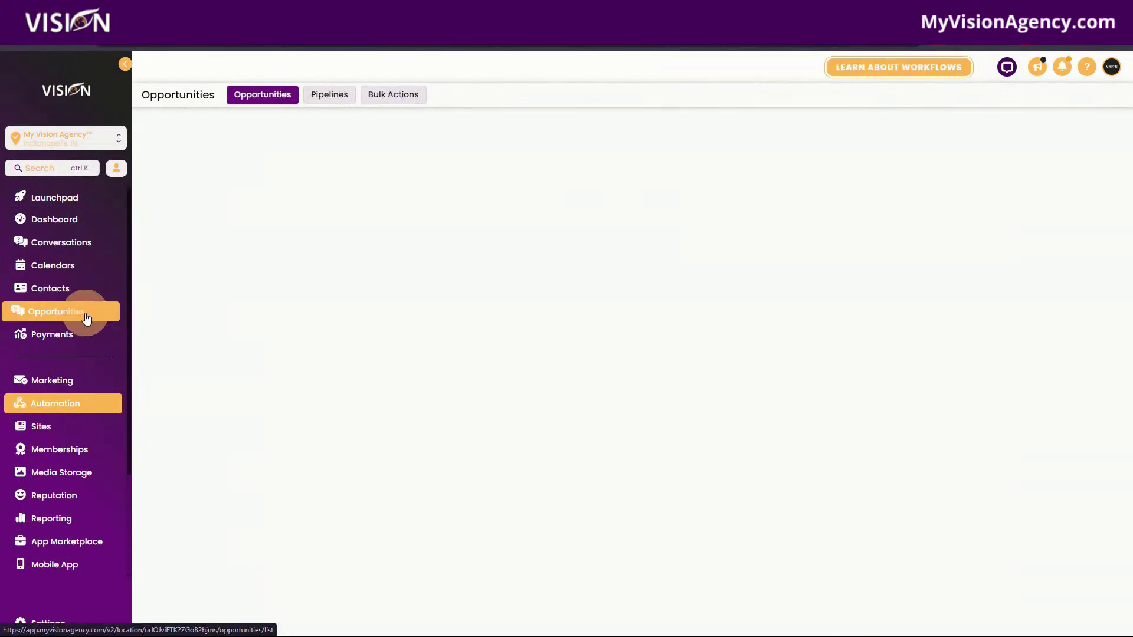
left_click(325, 96)
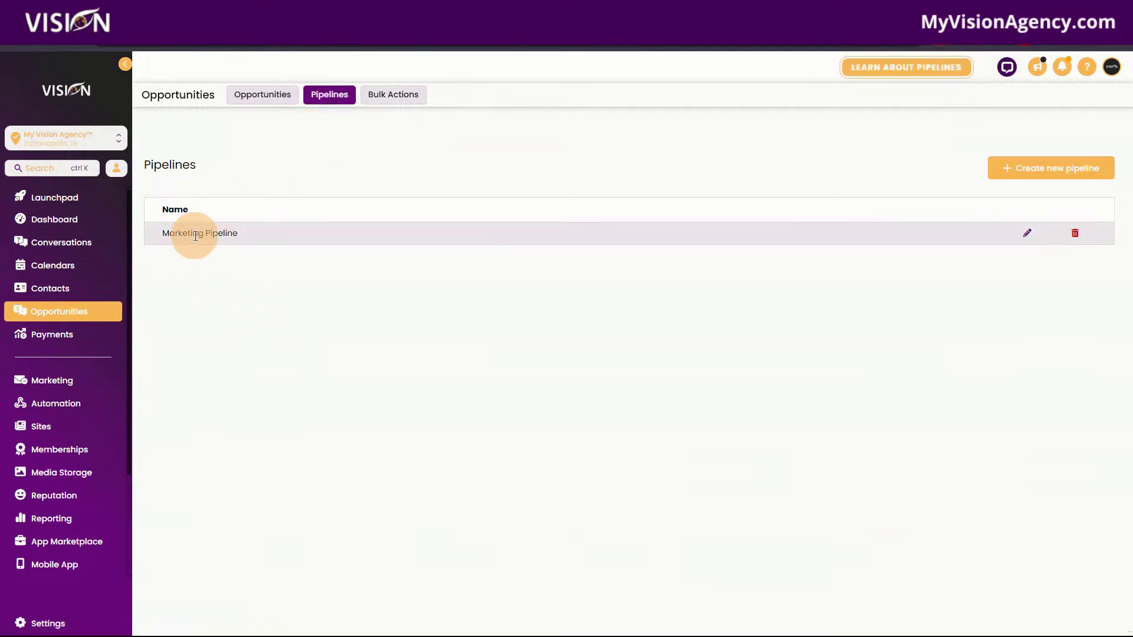
left_click(246, 96)
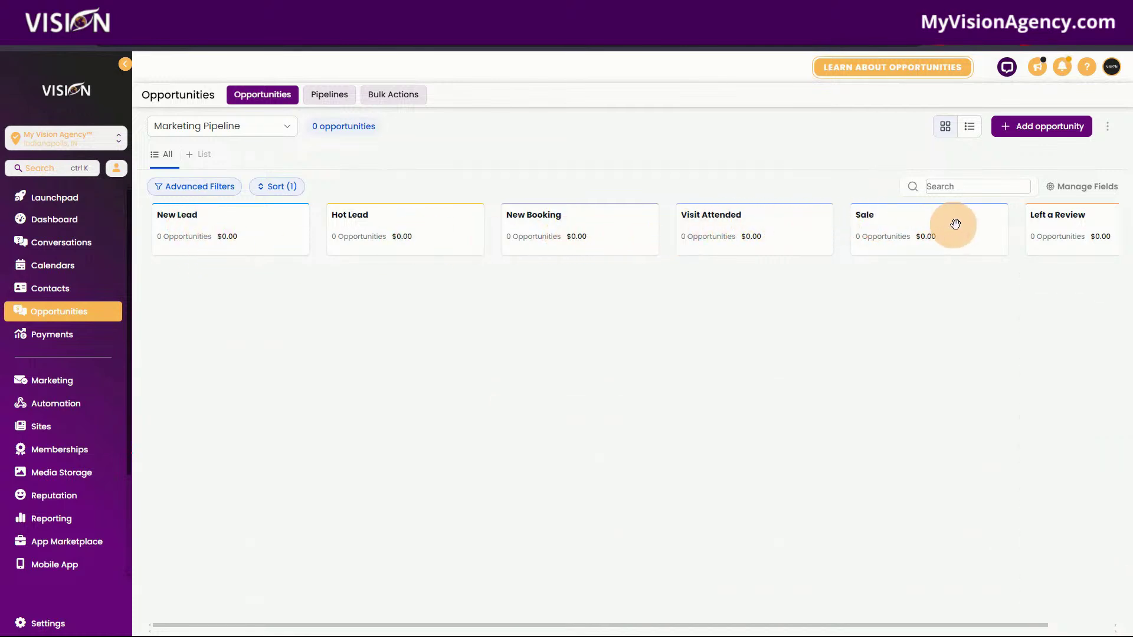
Review the pipeline's six stages, New Lead through Left a Review, in the editor and cancel.
left_click(334, 96)
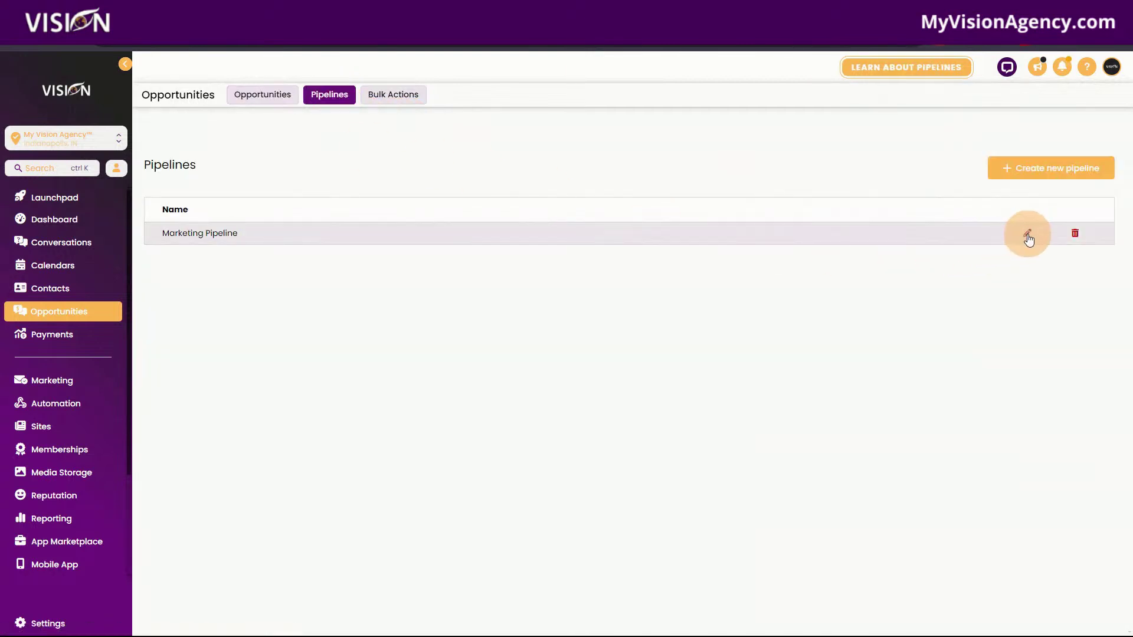
left_click(1027, 236)
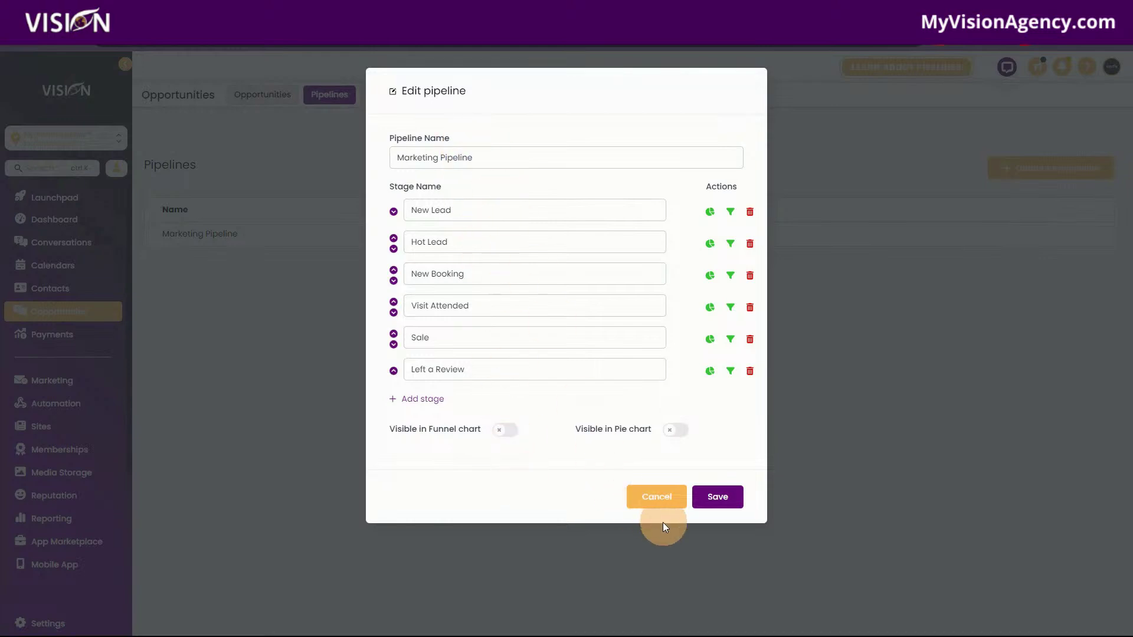
left_click(481, 370)
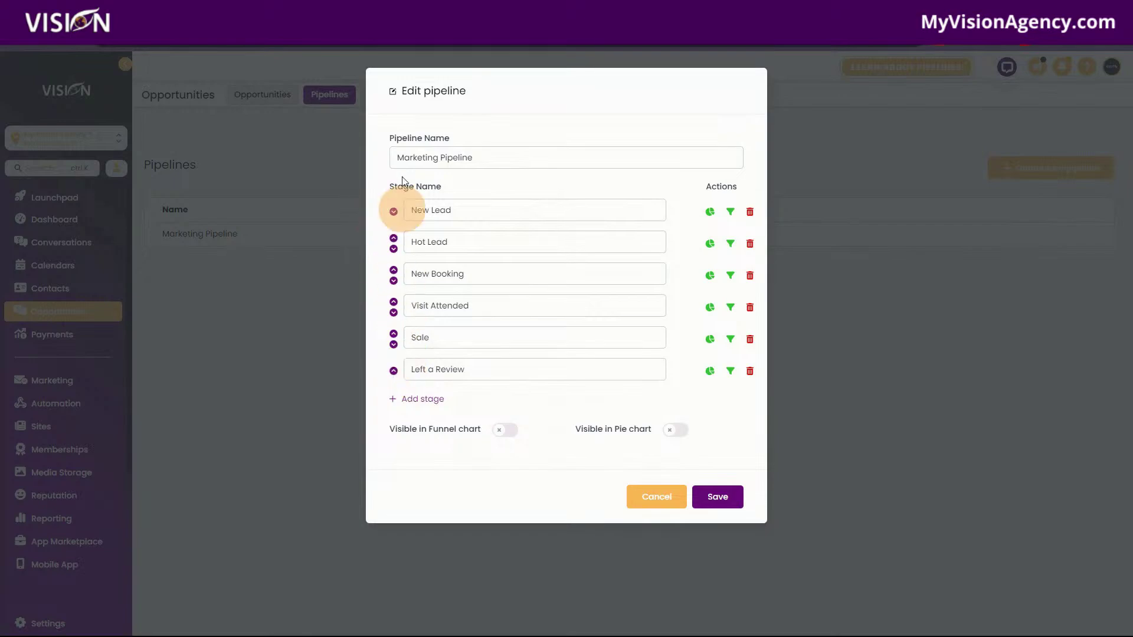
left_click(663, 498)
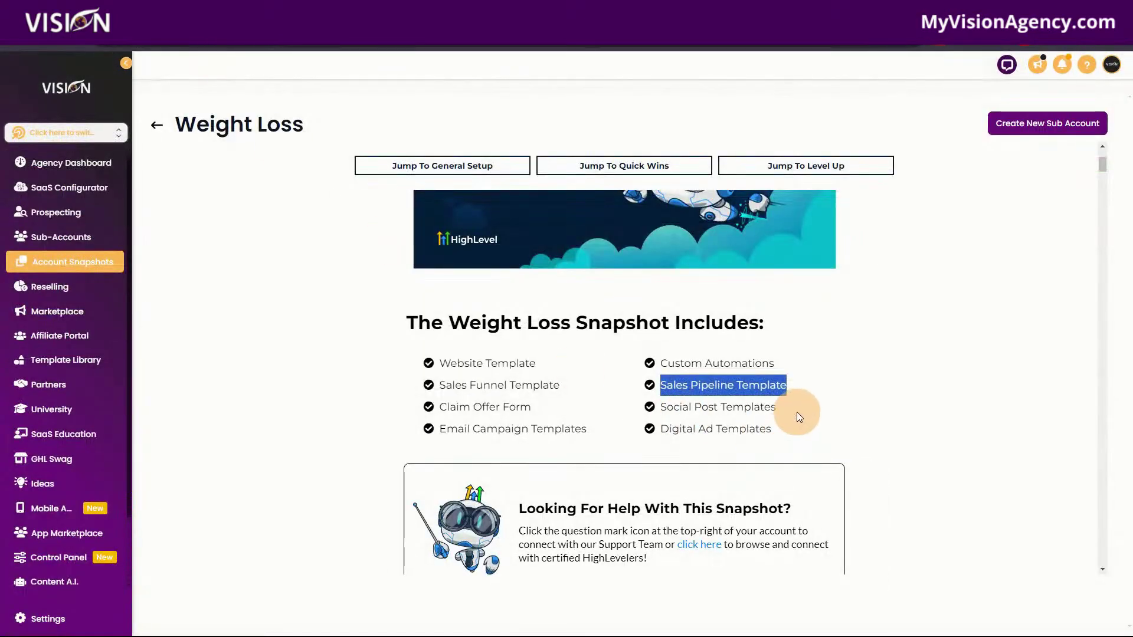
Highlight 'Social Post Templates' in the snapshot's included contents.
left_click_drag(797, 412, 659, 408)
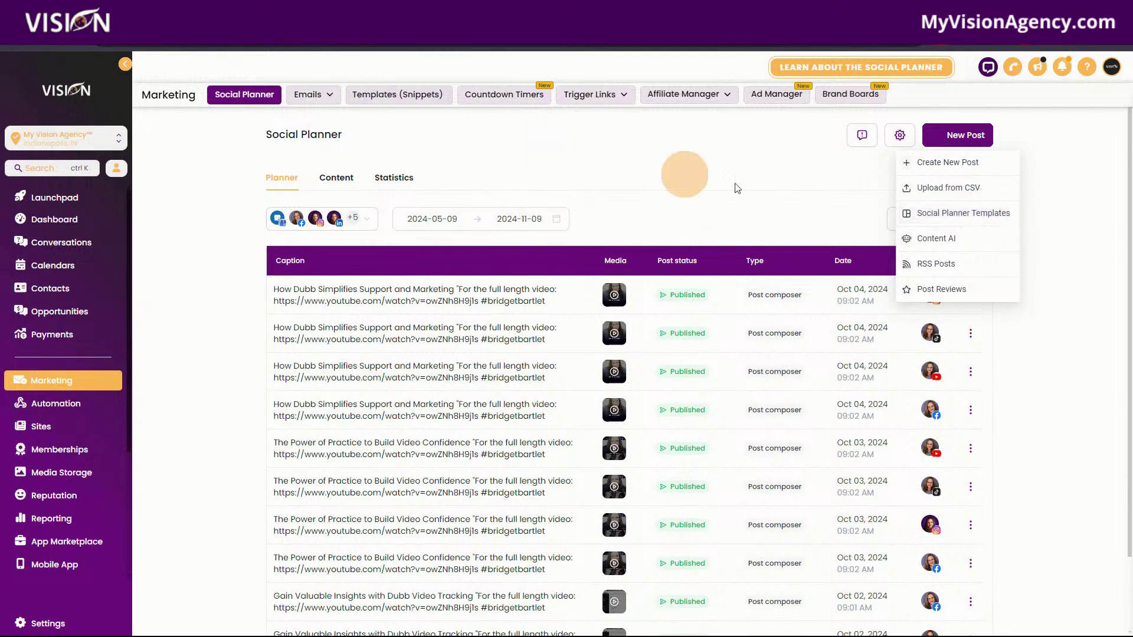
Filter the Social Planner template library to Health & Wellness and scroll to the Weight Loss set.
left_click(944, 219)
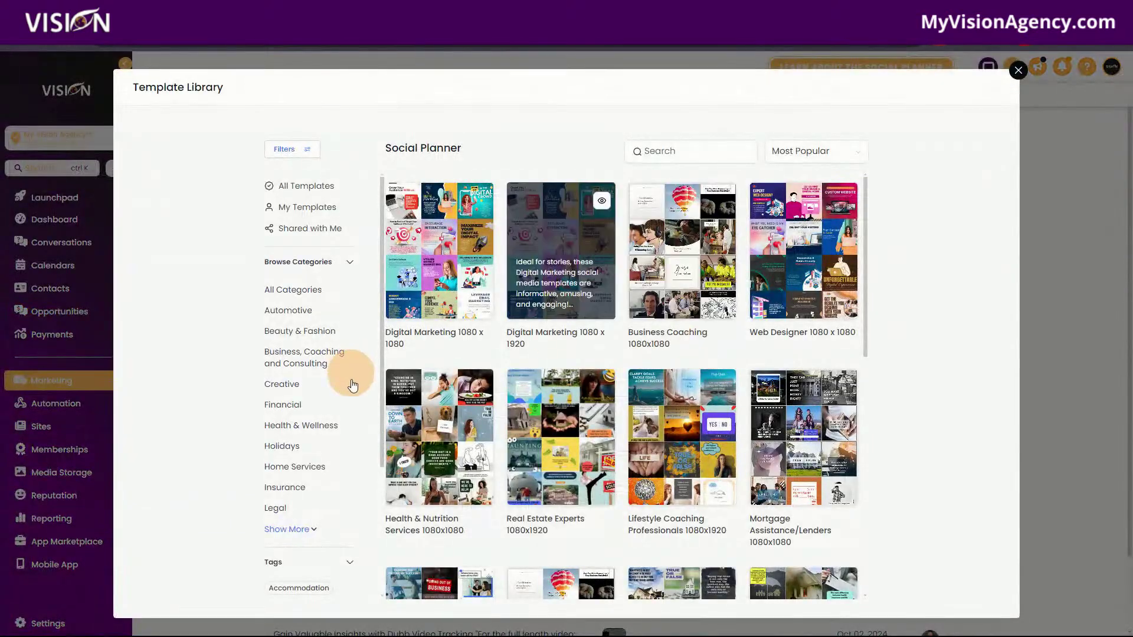
scroll(308, 466, "down", 2)
left_click(288, 307)
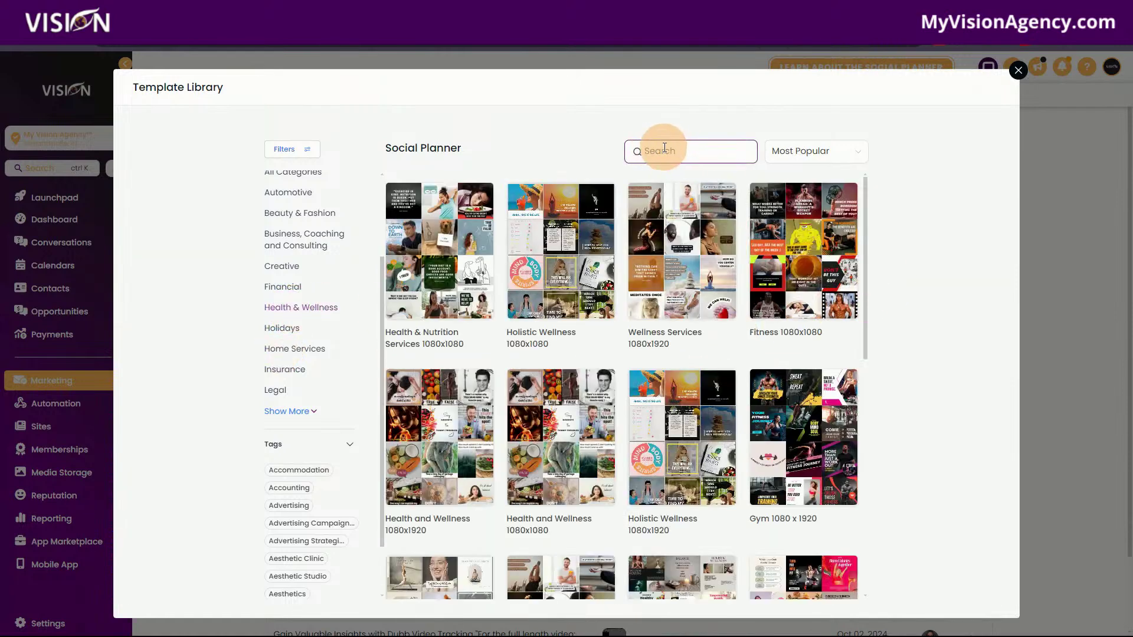
scroll(780, 496, "down", 5)
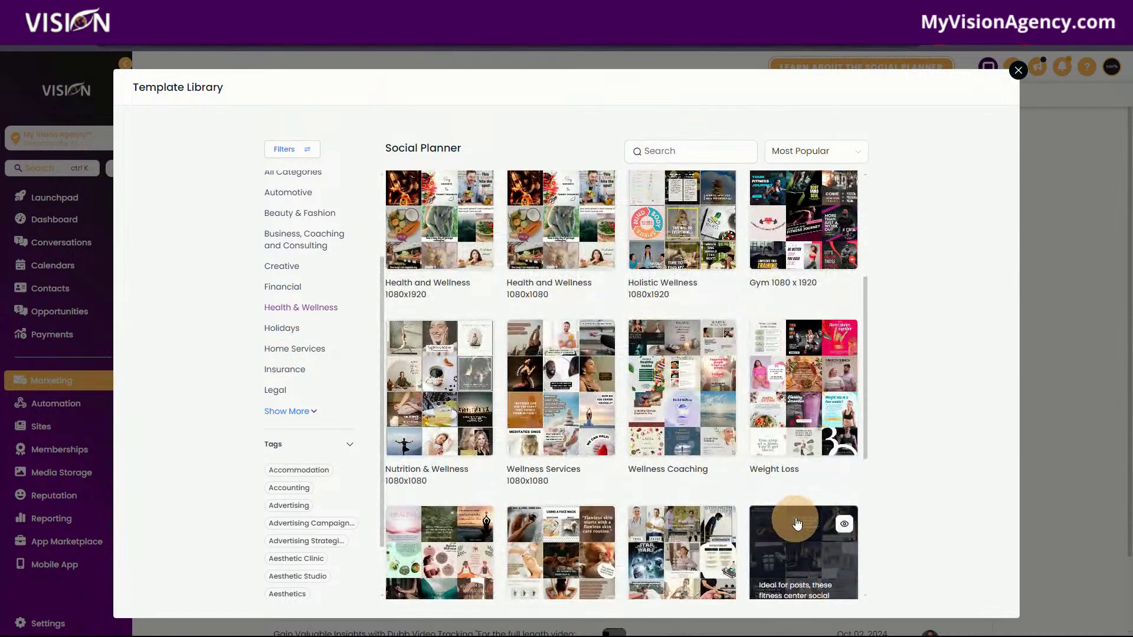
Preview the Weight Loss template set, scrolling through its 25 posts.
left_click(812, 245)
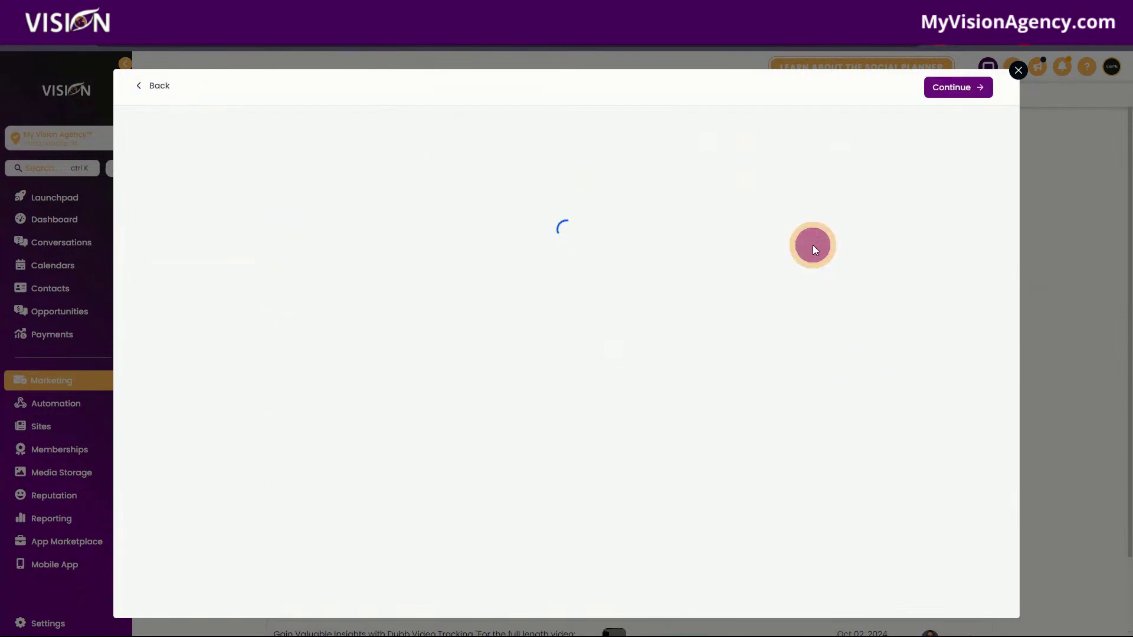
scroll(895, 489, "down", 1)
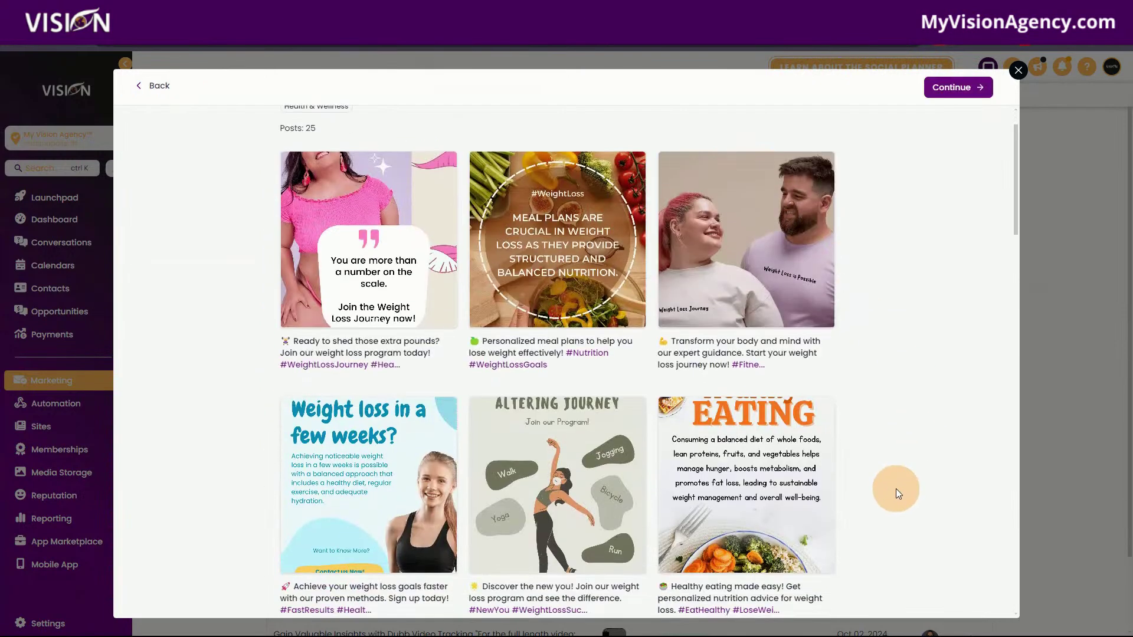
scroll(896, 488, "down", 3)
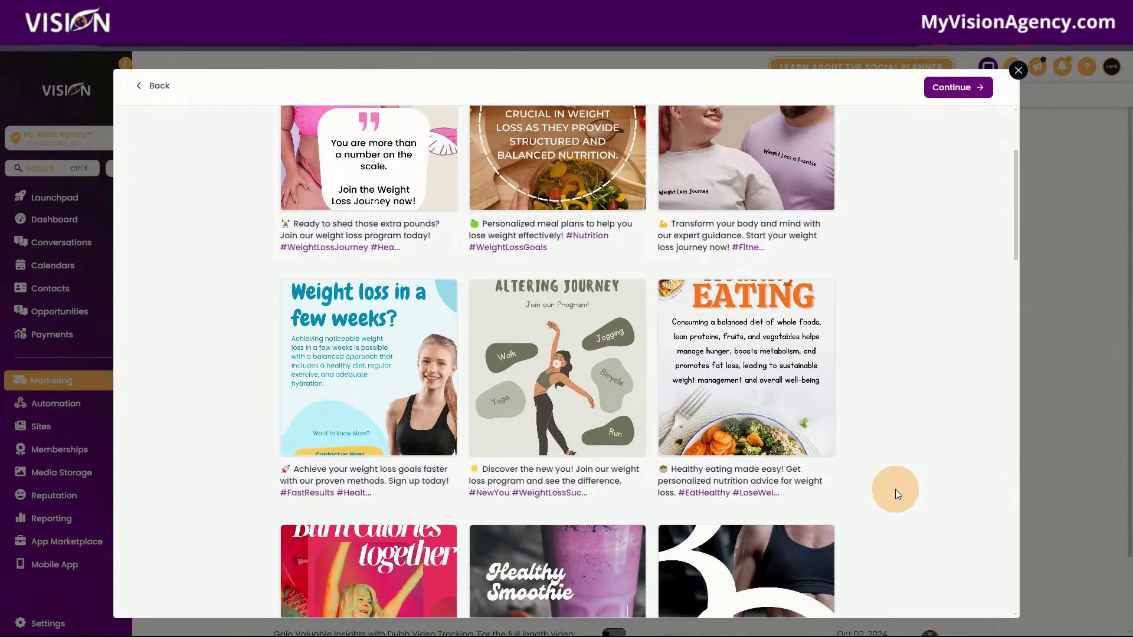
scroll(888, 489, "down", 2)
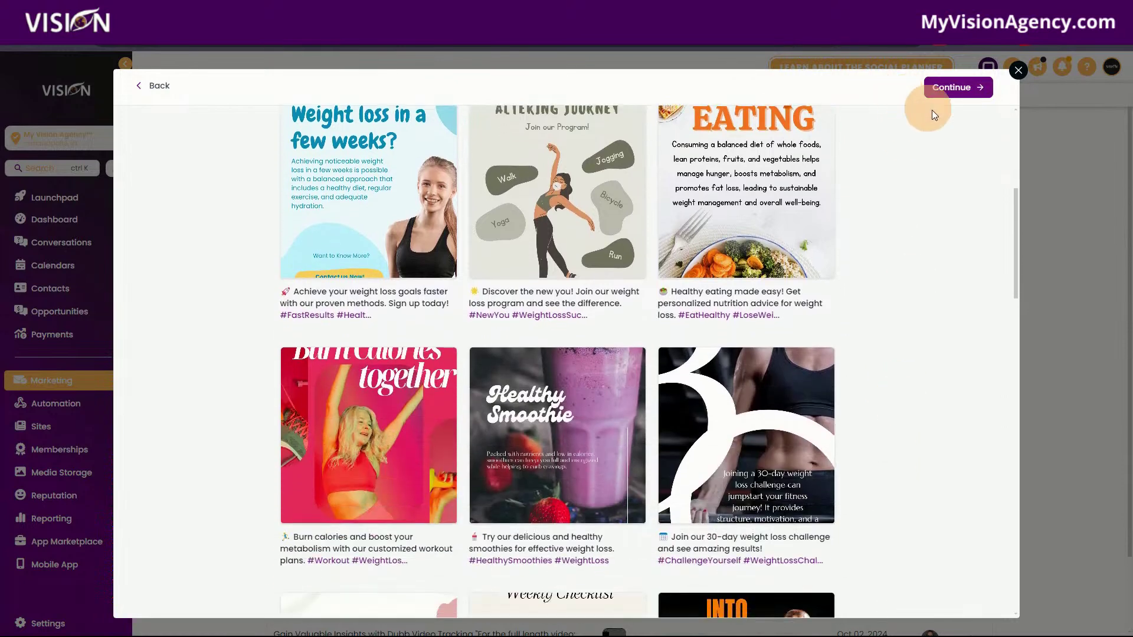
scroll(911, 455, "down", 3)
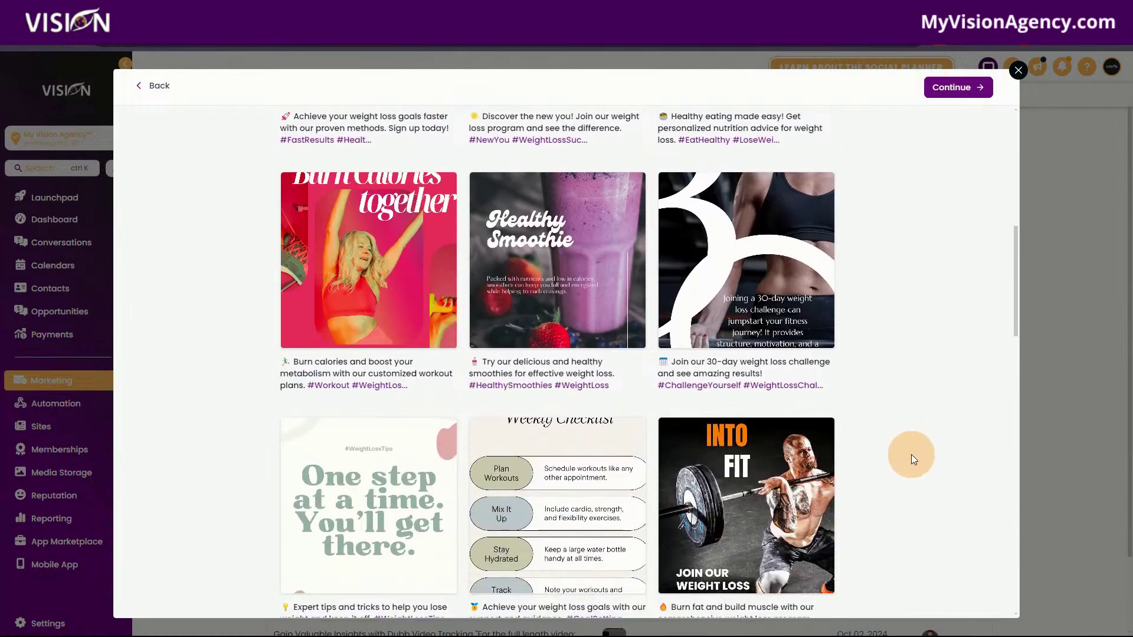
scroll(912, 453, "down", 3)
scroll(908, 450, "down", 5)
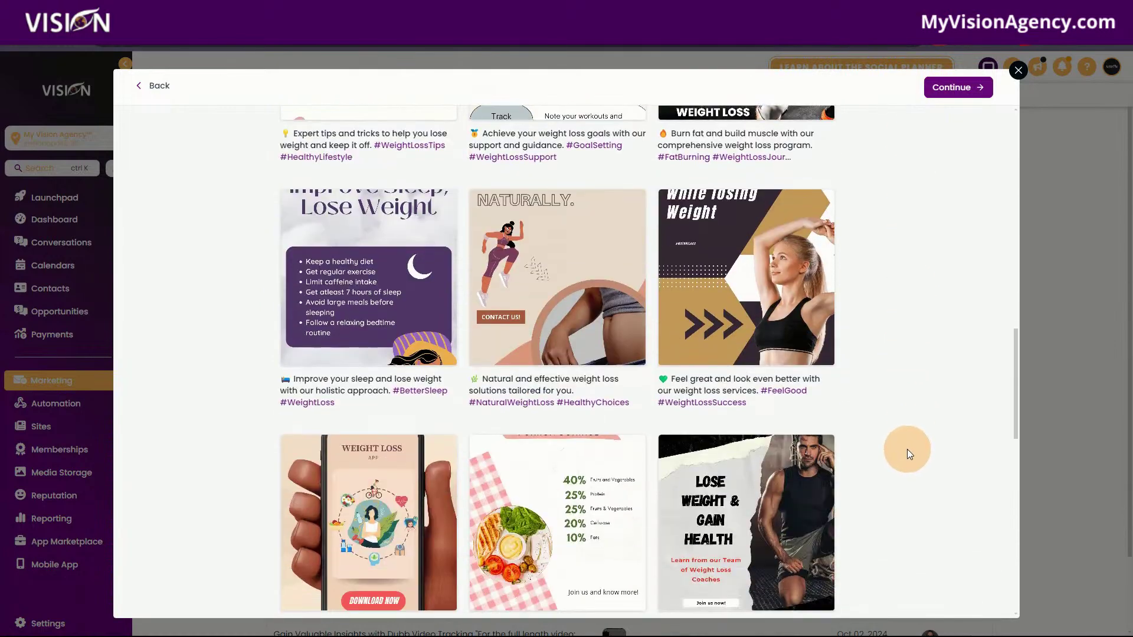
scroll(902, 448, "down", 2)
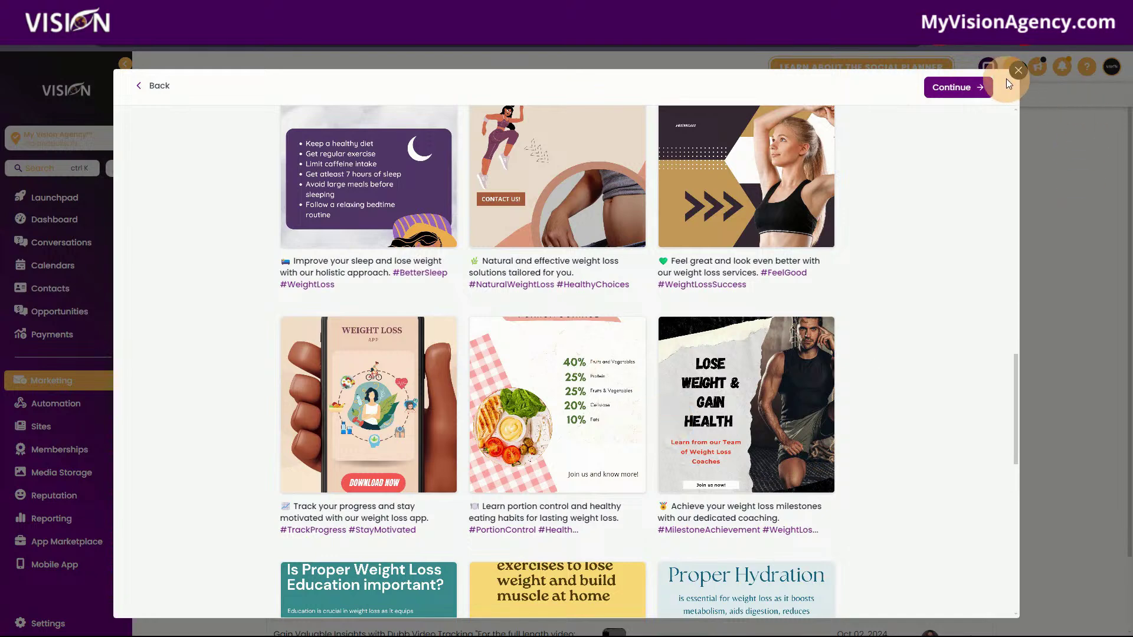
Close the template library and switch back to the Weight Loss snapshot page.
left_click(1016, 70)
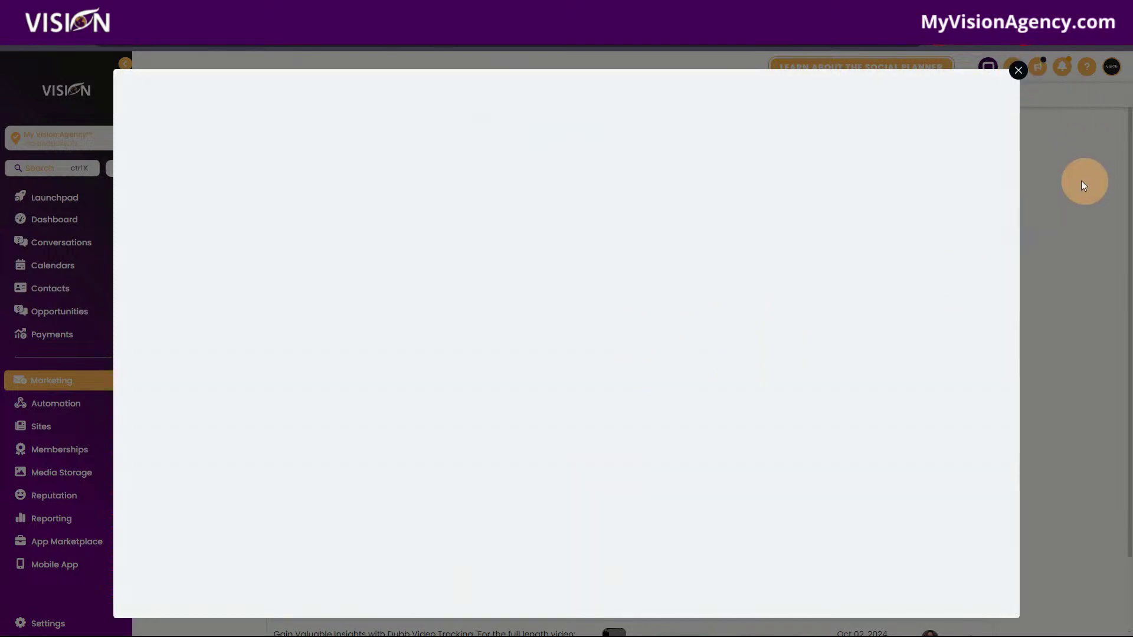
left_click(1019, 71)
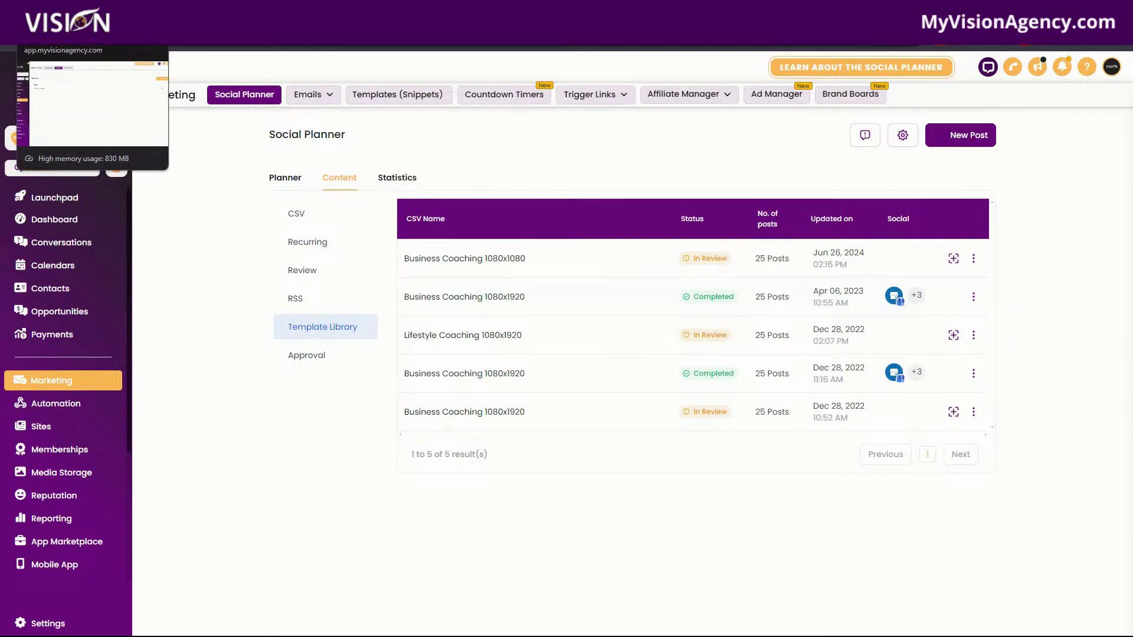
left_click(57, 13)
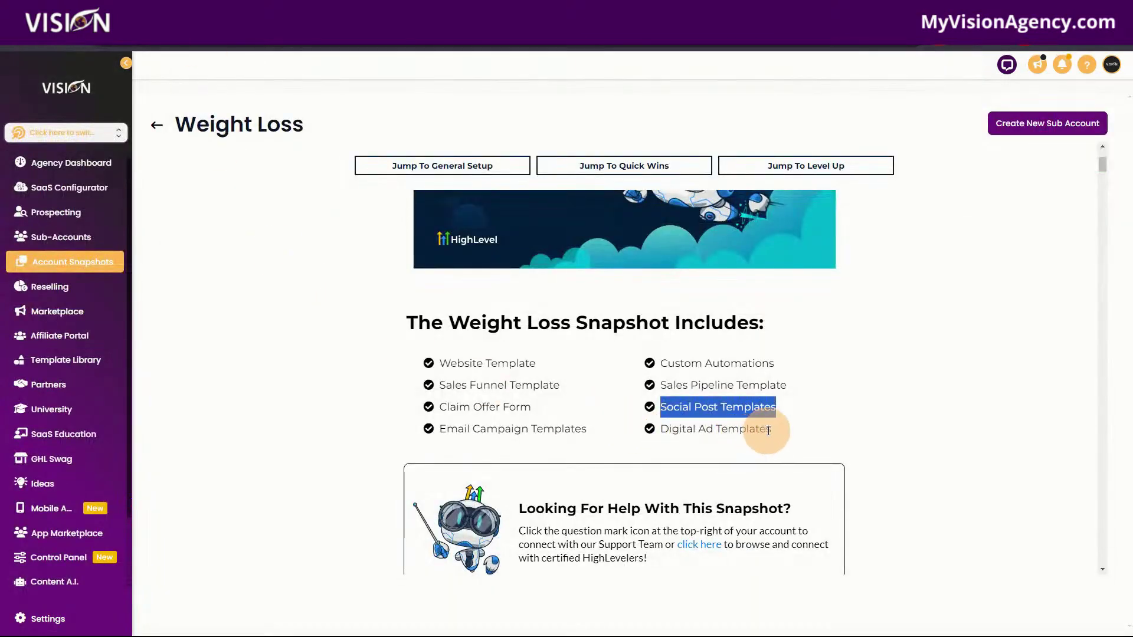
Highlight 'Digital Ad Templates' and scroll the guide down to the Launch Ads Facebook ad mockup.
left_click(773, 429)
left_click_drag(759, 429, 665, 432)
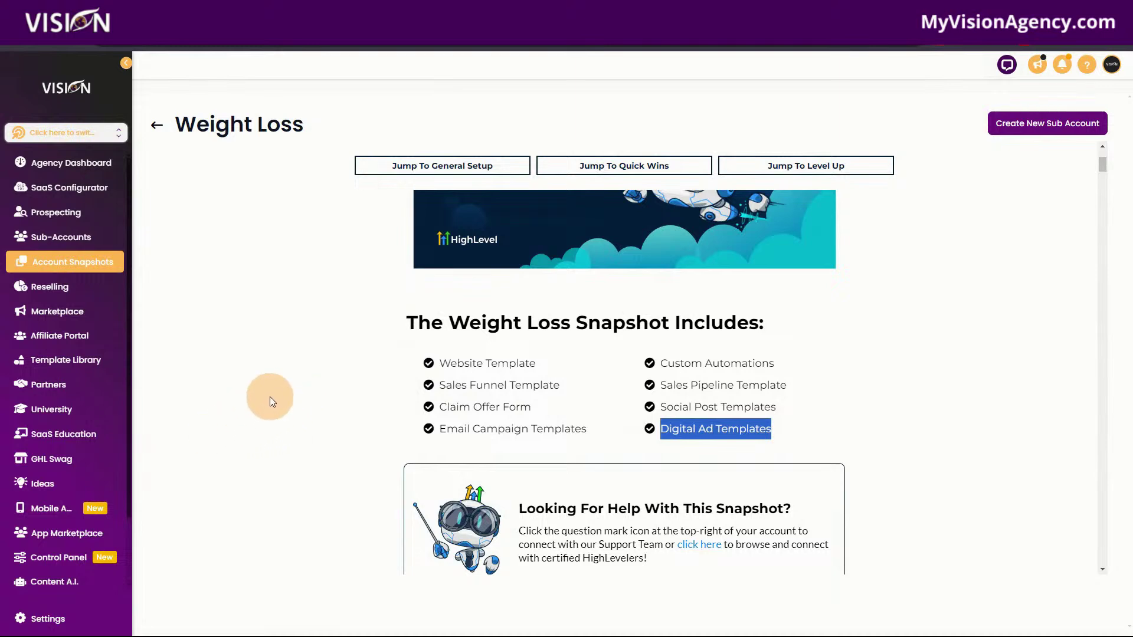
scroll(877, 422, "down", 6)
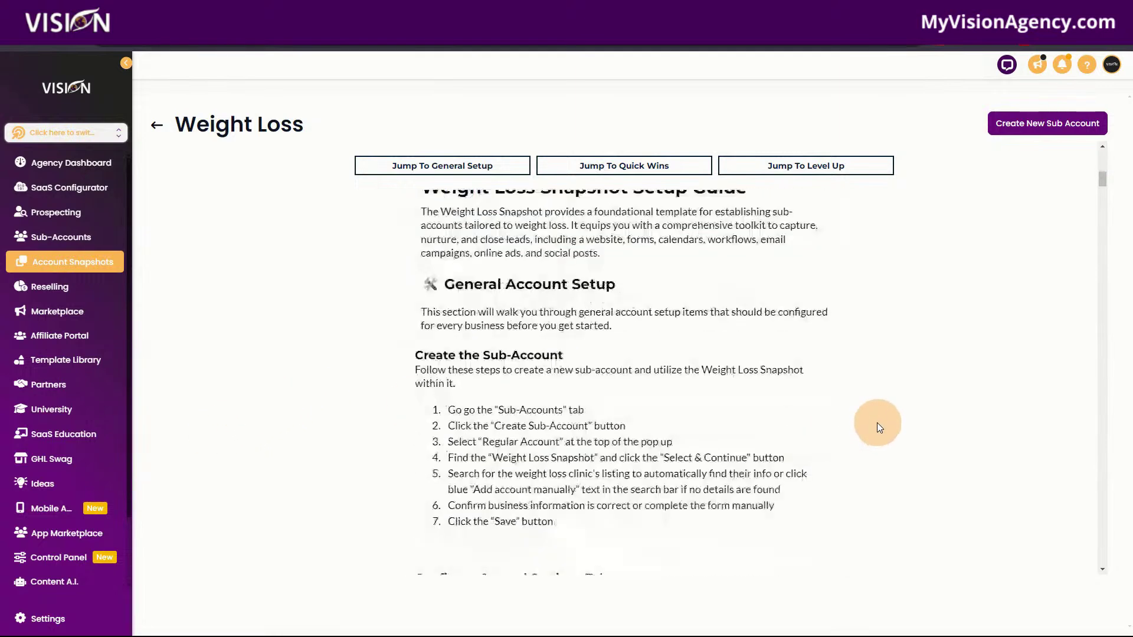
scroll(877, 422, "down", 15)
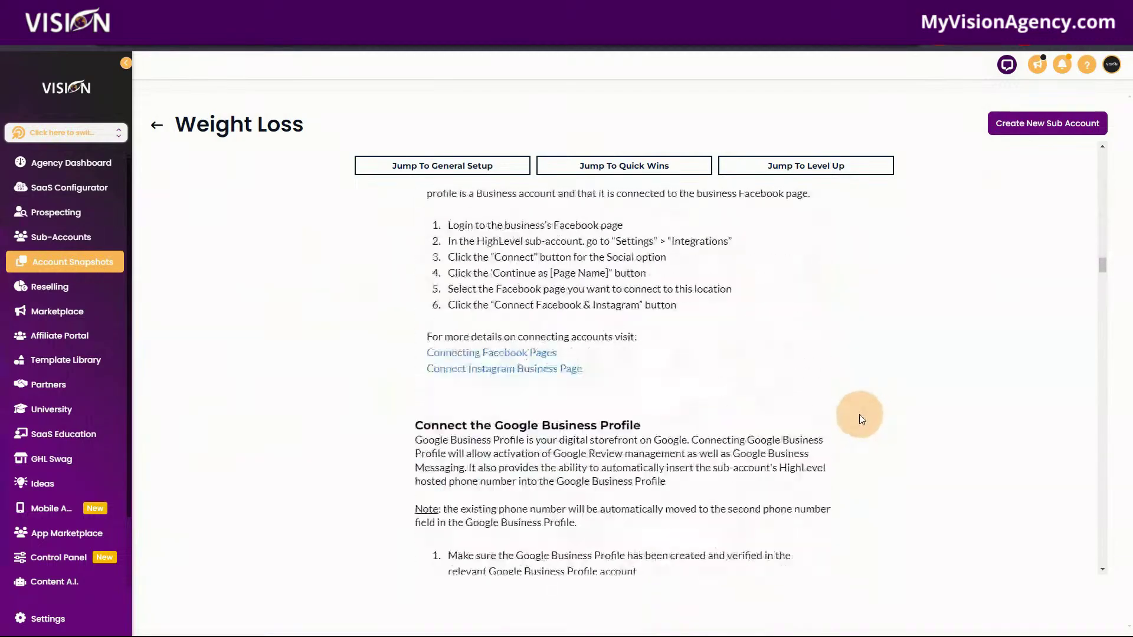
scroll(860, 415, "down", 15)
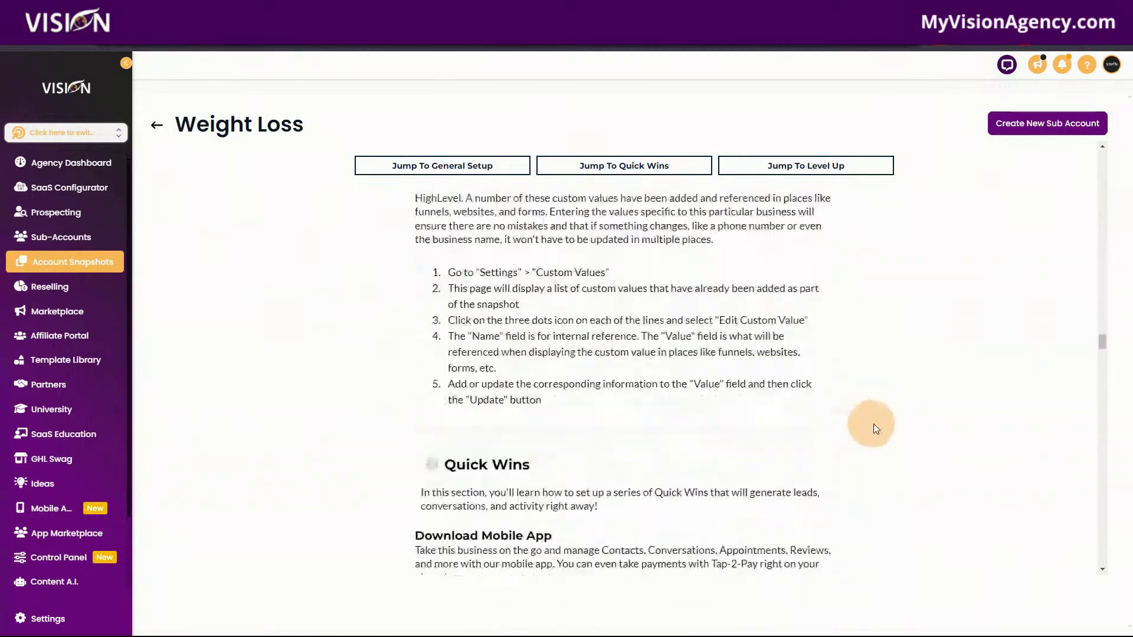
scroll(874, 423, "down", 15)
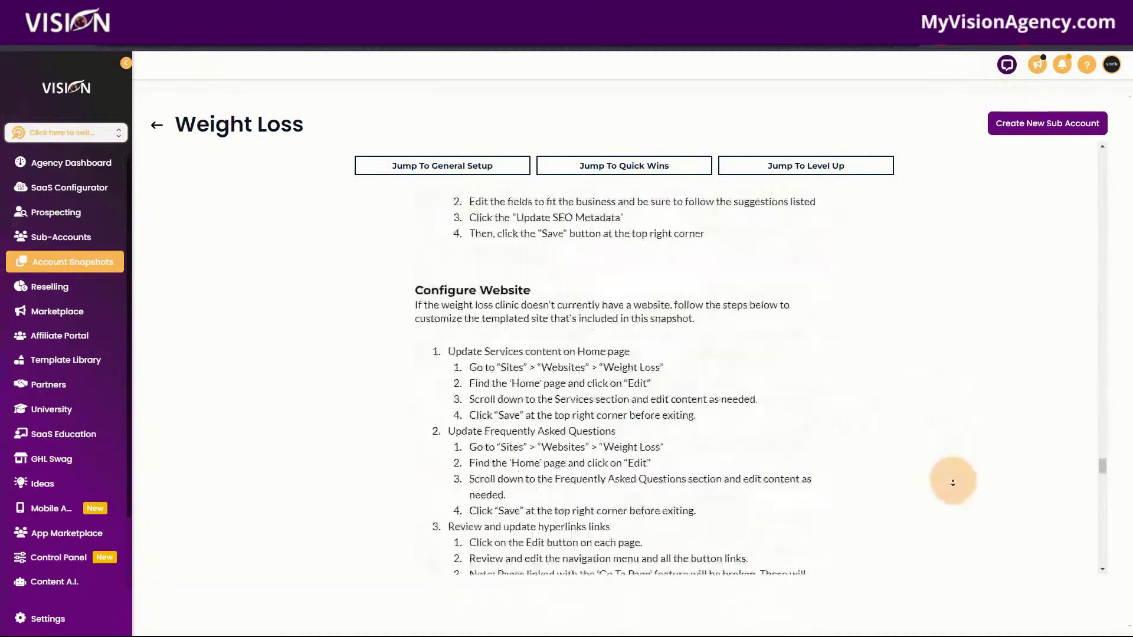
scroll(953, 482, "down", 10)
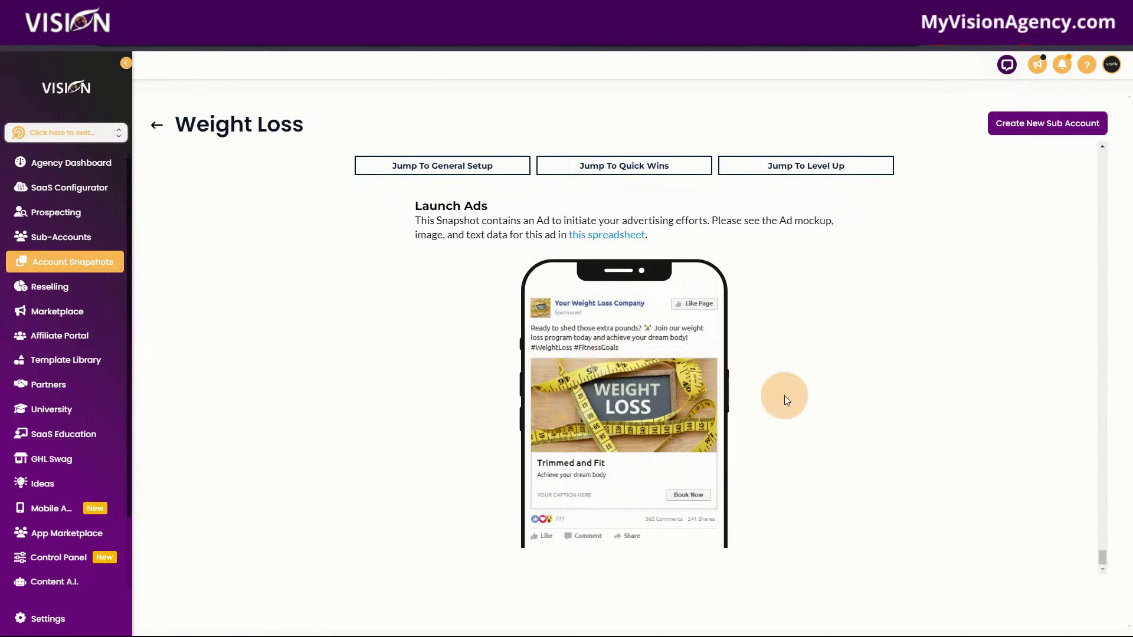
left_click_drag(1102, 556, 1088, 238)
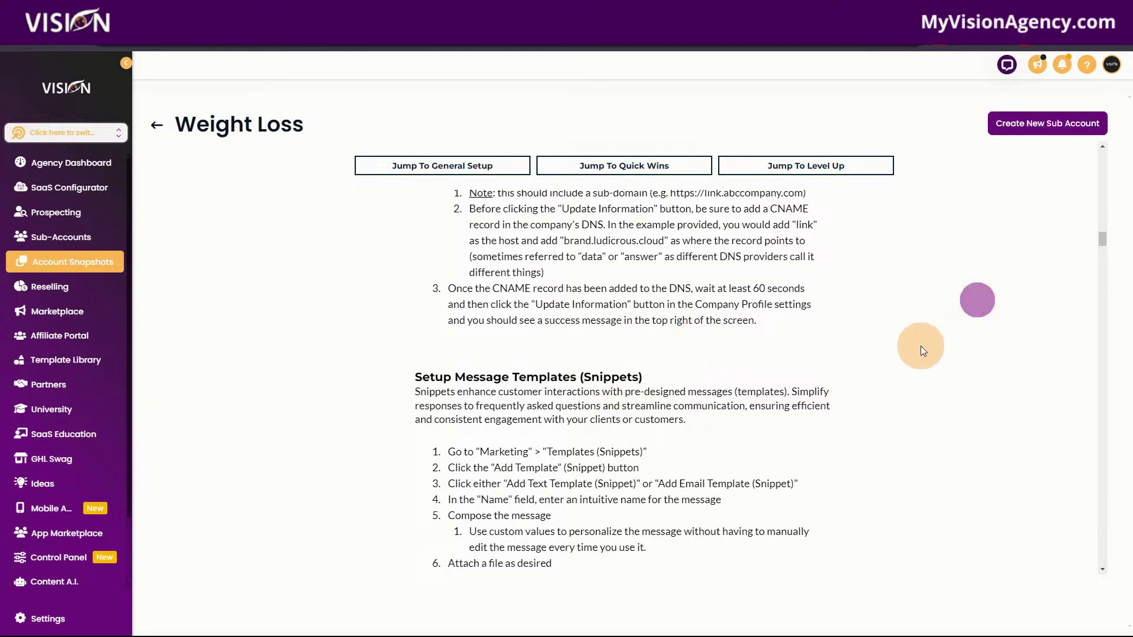
scroll(914, 348, "down", 4)
scroll(788, 395, "down", 6)
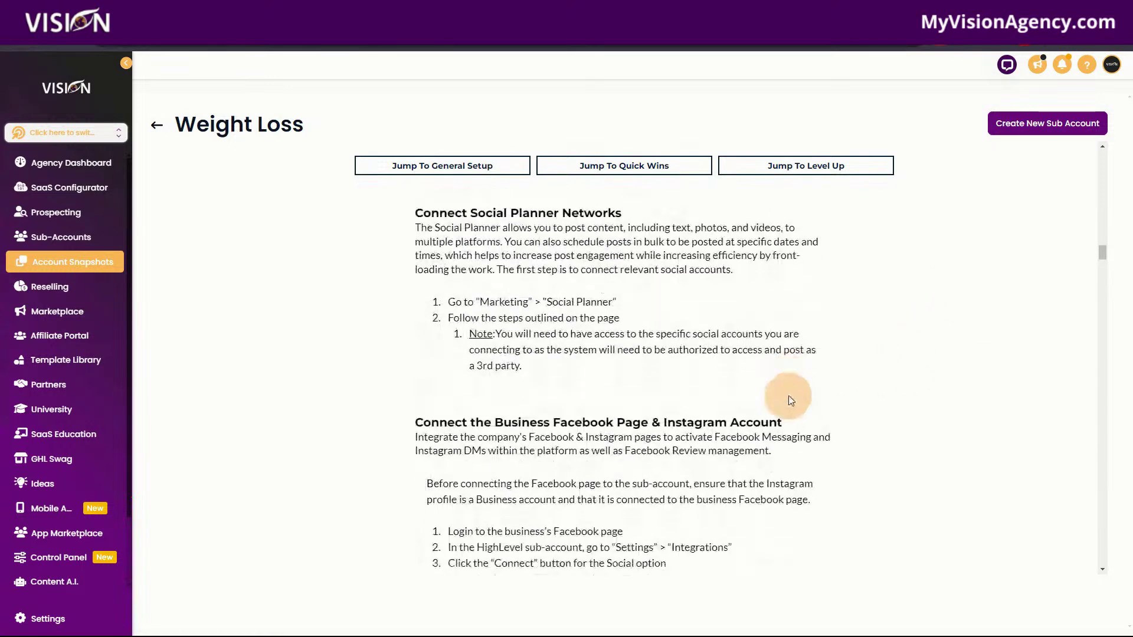
scroll(789, 395, "down", 3)
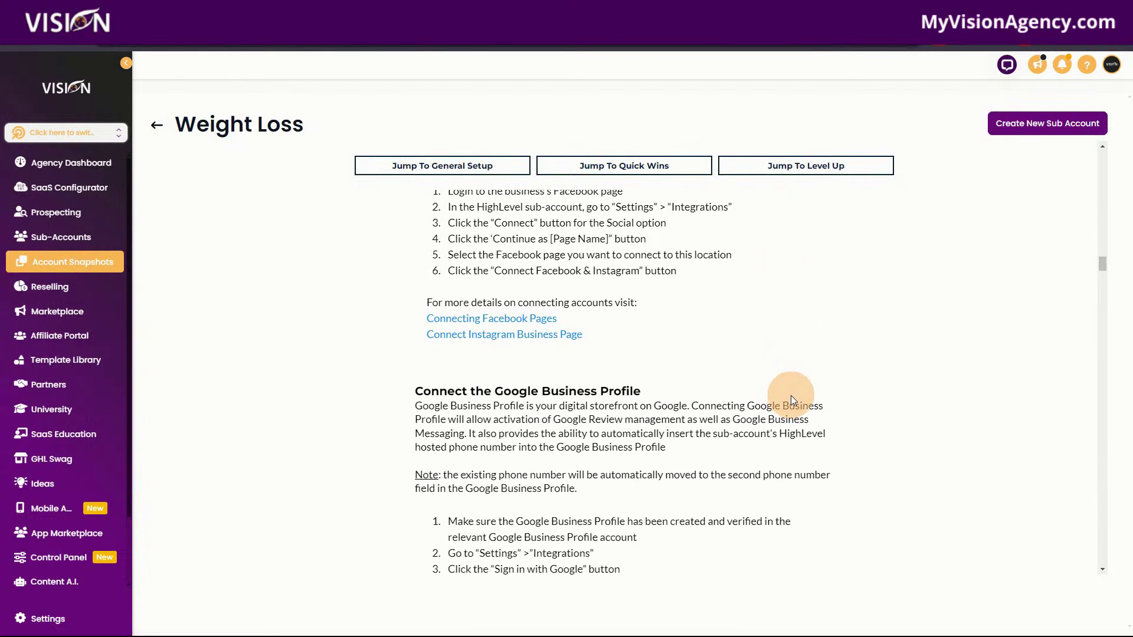